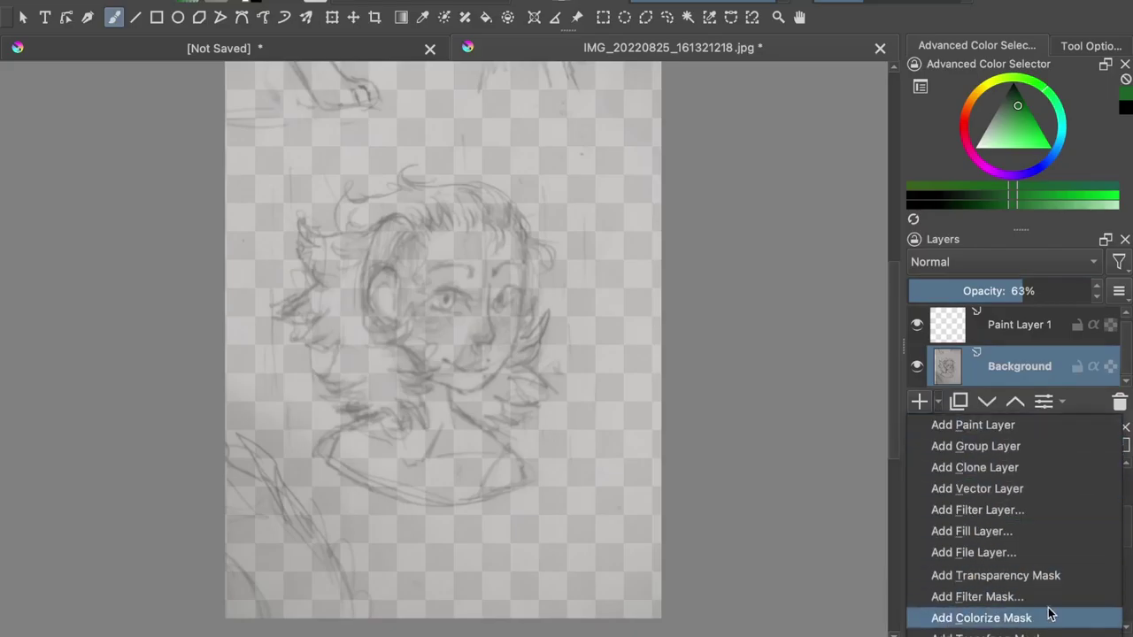
- Add a muted greyish-pink colour fill layer, move it beneath the Background sketch, and make Paint Layer 1 active
{"action": "left_click", "coordinate": [1009, 533]}
{"action": "left_click", "coordinate": [481, 185]}
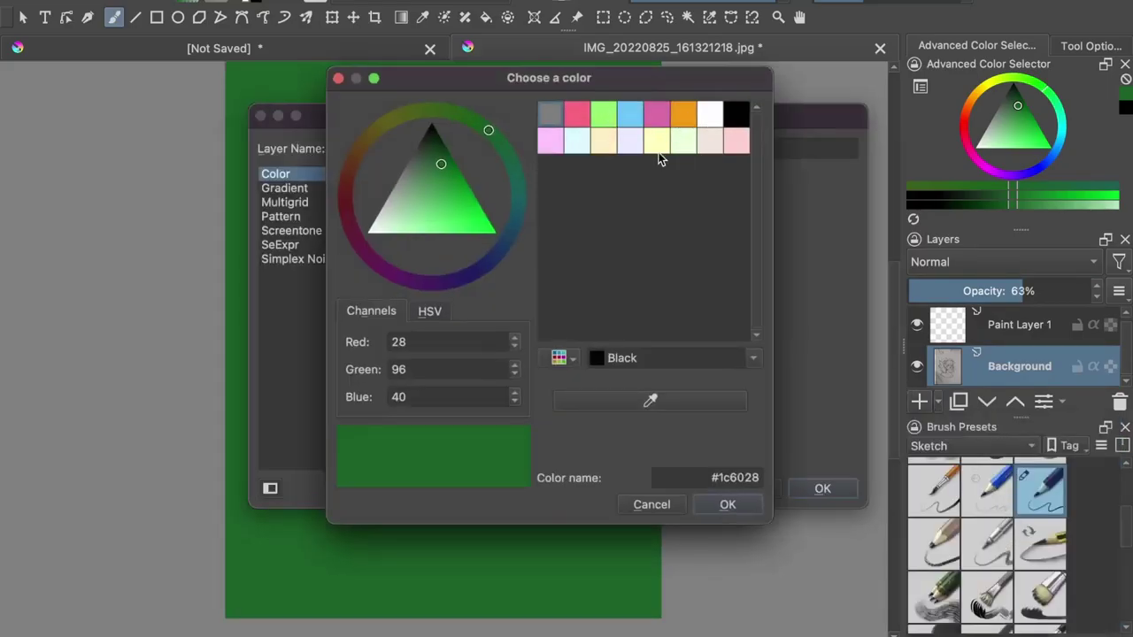
{"action": "left_click", "coordinate": [345, 206]}
{"action": "left_click_drag", "start_coordinate": [422, 165], "coordinate": [417, 176]}
{"action": "left_click", "coordinate": [727, 505]}
{"action": "left_click", "coordinate": [822, 488]}
{"action": "left_click", "coordinate": [986, 401]}
{"action": "left_click", "coordinate": [1021, 326]}
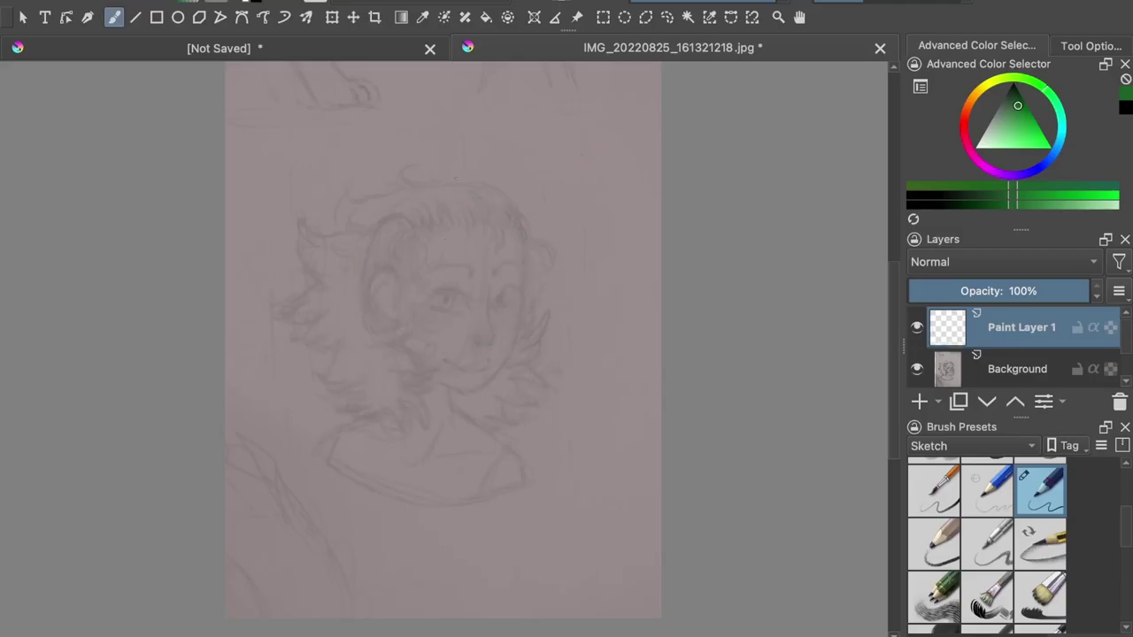
{"action": "left_click_drag", "start_coordinate": [423, 190], "coordinate": [531, 292]}
{"action": "key", "text": "ctrl+z"}
{"action": "mouse_move", "coordinate": [414, 191]}
{"action": "left_mouse_down"}
{"action": "mouse_move", "coordinate": [528, 254]}
{"action": "mouse_move", "coordinate": [520, 343]}
{"action": "left_mouse_up"}
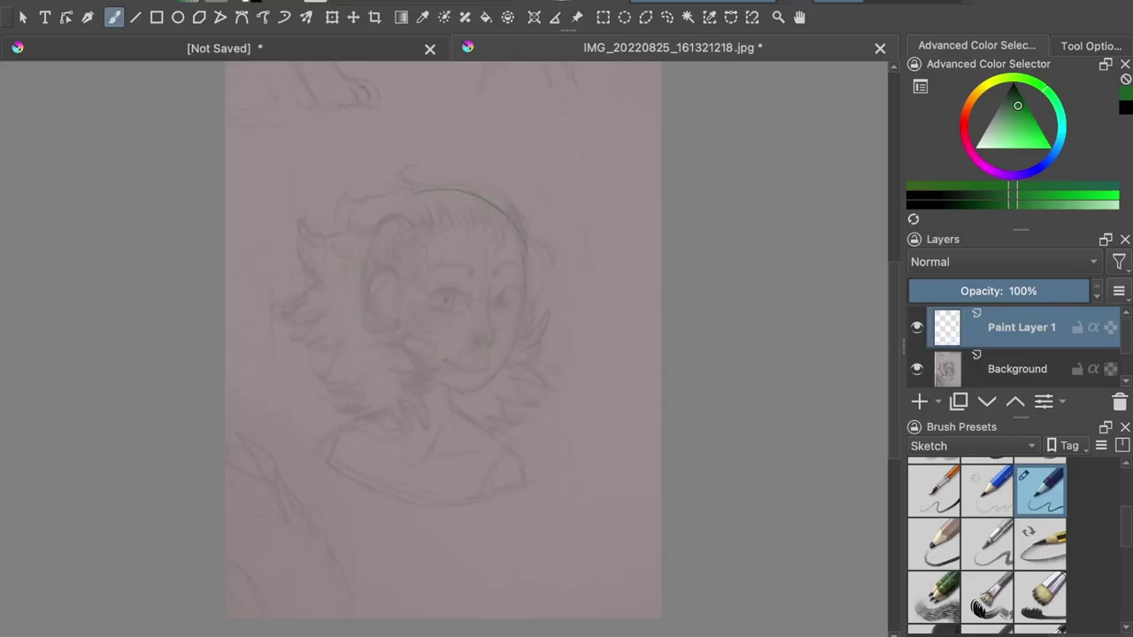
{"action": "key", "text": "ctrl+z"}
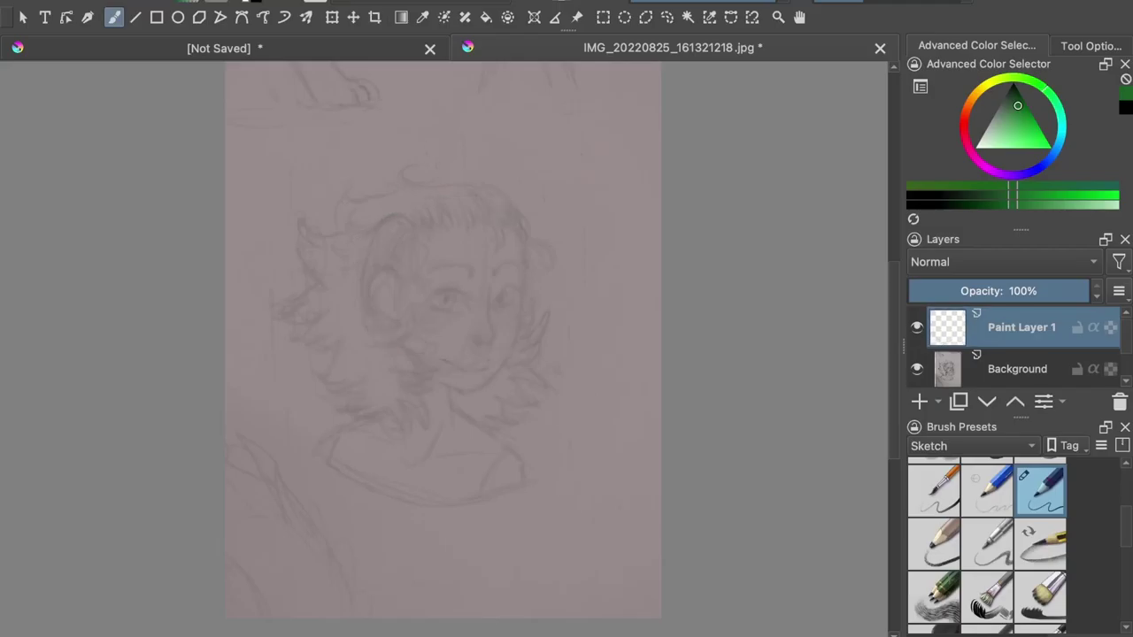
{"action": "mouse_move", "coordinate": [520, 246]}
{"action": "left_mouse_down"}
{"action": "mouse_move", "coordinate": [511, 366]}
{"action": "mouse_move", "coordinate": [481, 390]}
{"action": "left_mouse_up"}
{"action": "key", "text": "ctrl+z"}
{"action": "key", "text": "ctrl+z"}
{"action": "key", "text": "ctrl+z"}
- Trace the portrait's eyes, nose, mouth, jawline and eyebrows in green over the faded pencil sketch
{"action": "mouse_move", "coordinate": [431, 303]}
{"action": "left_mouse_down"}
{"action": "mouse_move", "coordinate": [465, 303]}
{"action": "mouse_move", "coordinate": [452, 298]}
{"action": "mouse_move", "coordinate": [458, 312]}
{"action": "mouse_move", "coordinate": [448, 306]}
{"action": "mouse_move", "coordinate": [515, 286]}
{"action": "mouse_move", "coordinate": [496, 339]}
{"action": "left_mouse_up"}
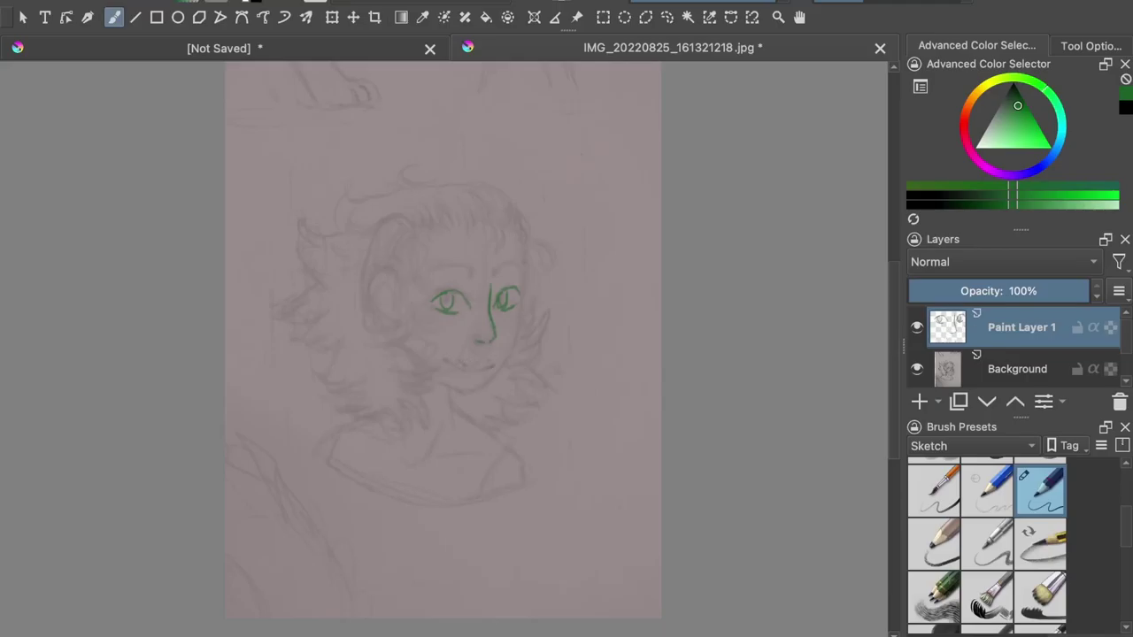
{"action": "left_click_drag", "start_coordinate": [478, 360], "coordinate": [492, 361]}
{"action": "mouse_move", "coordinate": [521, 301]}
{"action": "left_mouse_down"}
{"action": "mouse_move", "coordinate": [518, 366]}
{"action": "mouse_move", "coordinate": [480, 386]}
{"action": "mouse_move", "coordinate": [441, 382]}
{"action": "mouse_move", "coordinate": [476, 391]}
{"action": "left_mouse_up"}
{"action": "left_click_drag", "start_coordinate": [502, 275], "coordinate": [522, 280]}
{"action": "left_click_drag", "start_coordinate": [473, 280], "coordinate": [475, 283]}
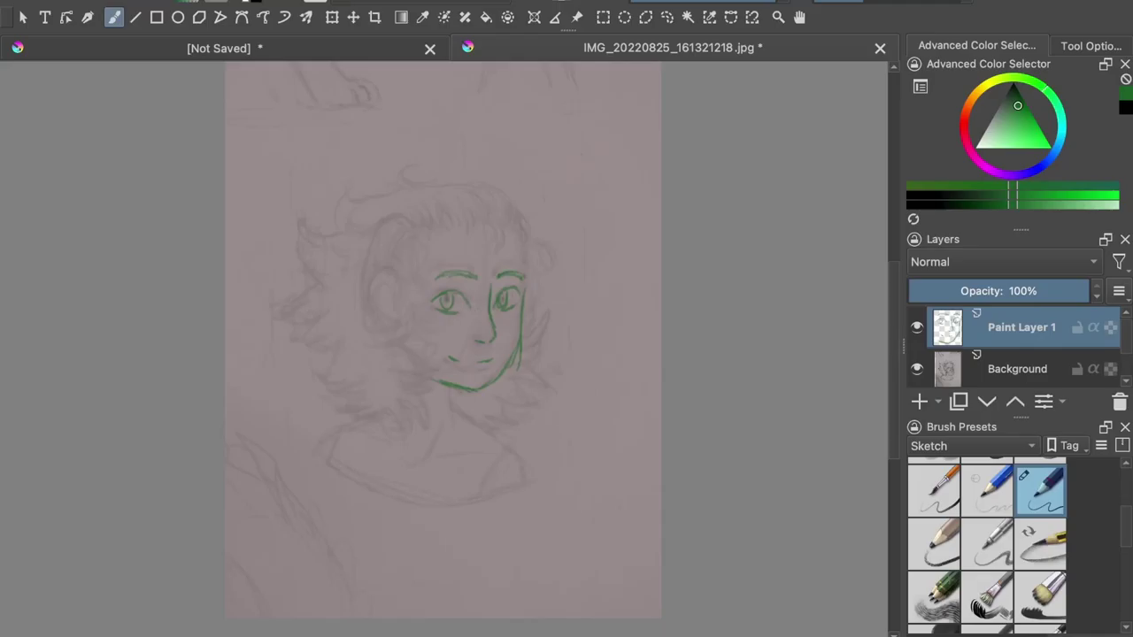
- Draw the rounded skull outline around the face and add the ear and the cheek line in front of it
{"action": "mouse_move", "coordinate": [528, 267]}
{"action": "left_mouse_down"}
{"action": "mouse_move", "coordinate": [482, 205]}
{"action": "mouse_move", "coordinate": [436, 204]}
{"action": "mouse_move", "coordinate": [363, 305]}
{"action": "mouse_move", "coordinate": [384, 338]}
{"action": "left_mouse_up"}
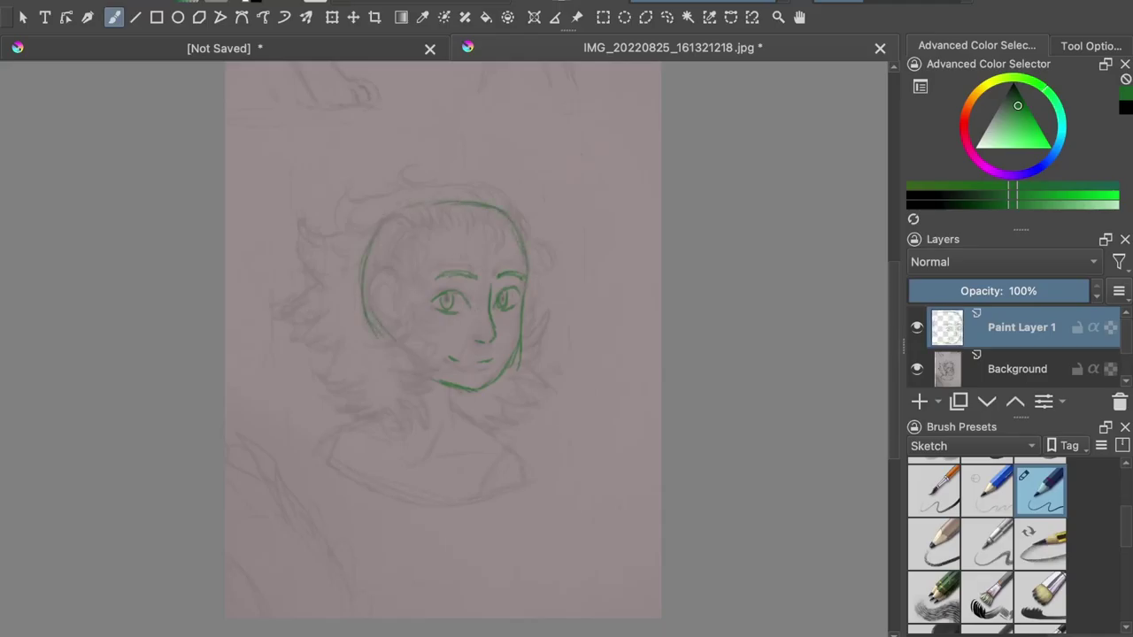
{"action": "left_click_drag", "start_coordinate": [407, 281], "coordinate": [409, 343]}
{"action": "mouse_move", "coordinate": [407, 284]}
{"action": "left_mouse_down"}
{"action": "mouse_move", "coordinate": [379, 319]}
{"action": "mouse_move", "coordinate": [409, 333]}
{"action": "left_mouse_up"}
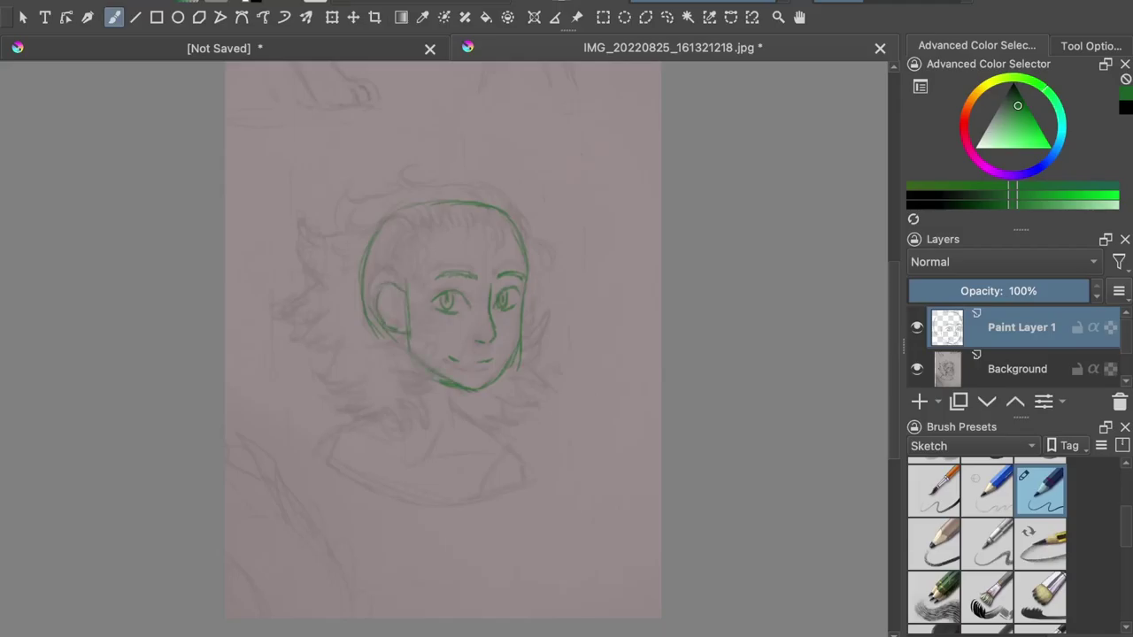
- Draw the neck and shoulders and close the bust with a curved lower edge
{"action": "left_click_drag", "start_coordinate": [455, 390], "coordinate": [457, 423]}
{"action": "mouse_move", "coordinate": [403, 350]}
{"action": "left_mouse_down"}
{"action": "mouse_move", "coordinate": [388, 416]}
{"action": "mouse_move", "coordinate": [518, 449]}
{"action": "left_mouse_up"}
{"action": "mouse_move", "coordinate": [391, 412]}
{"action": "left_mouse_down"}
{"action": "mouse_move", "coordinate": [352, 423]}
{"action": "mouse_move", "coordinate": [329, 467]}
{"action": "left_mouse_up"}
{"action": "left_click_drag", "start_coordinate": [518, 449], "coordinate": [478, 498]}
{"action": "left_click_drag", "start_coordinate": [331, 471], "coordinate": [501, 503]}
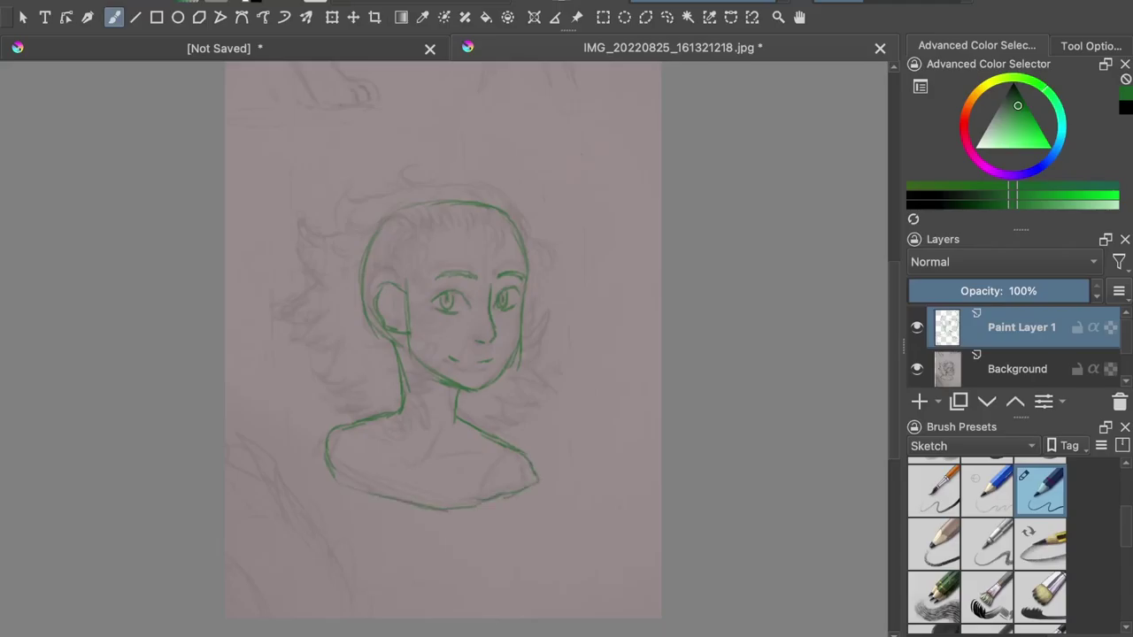
- Sketch a tank top on the bust with a scooped neckline and two shoulder straps
{"action": "mouse_move", "coordinate": [457, 417]}
{"action": "left_mouse_down"}
{"action": "mouse_move", "coordinate": [504, 428]}
{"action": "mouse_move", "coordinate": [533, 473]}
{"action": "left_mouse_up"}
{"action": "mouse_move", "coordinate": [375, 423]}
{"action": "left_mouse_down"}
{"action": "mouse_move", "coordinate": [405, 497]}
{"action": "mouse_move", "coordinate": [446, 466]}
{"action": "left_mouse_up"}
{"action": "mouse_move", "coordinate": [467, 421]}
{"action": "left_mouse_down"}
{"action": "mouse_move", "coordinate": [449, 465]}
{"action": "mouse_move", "coordinate": [526, 492]}
{"action": "left_mouse_up"}
{"action": "left_click_drag", "start_coordinate": [372, 435], "coordinate": [395, 491]}
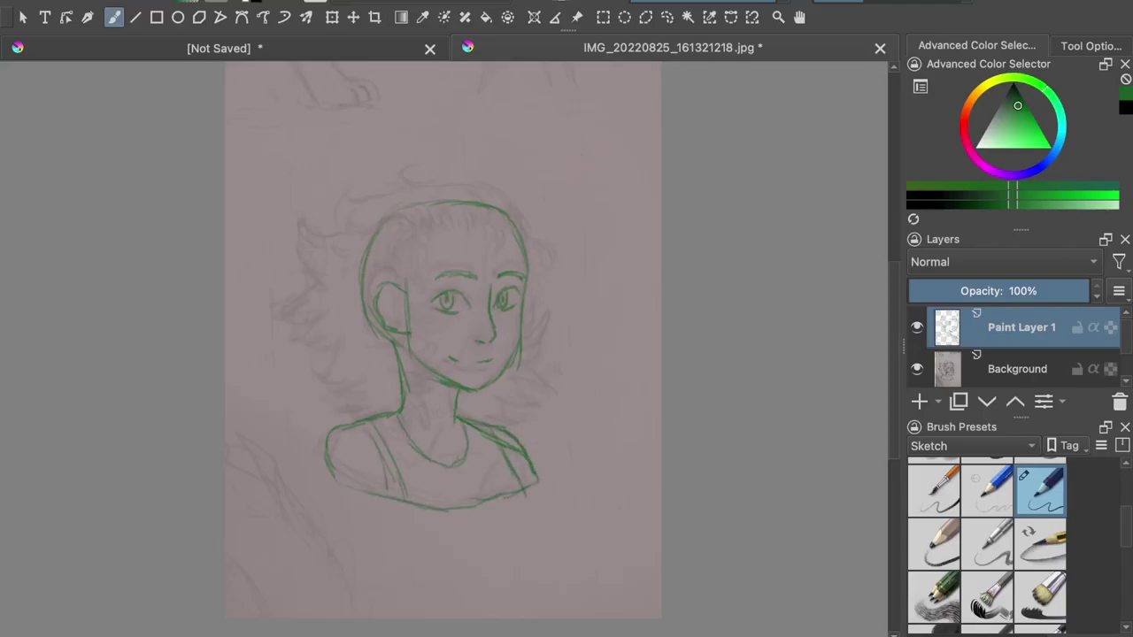
- Sketch an open jacket over the top with a raised collar, front edges and thicker shoulder outlines
{"action": "mouse_move", "coordinate": [377, 384]}
{"action": "left_mouse_down"}
{"action": "mouse_move", "coordinate": [368, 405]}
{"action": "mouse_move", "coordinate": [425, 379]}
{"action": "mouse_move", "coordinate": [433, 444]}
{"action": "left_mouse_up"}
{"action": "left_click_drag", "start_coordinate": [432, 443], "coordinate": [455, 520]}
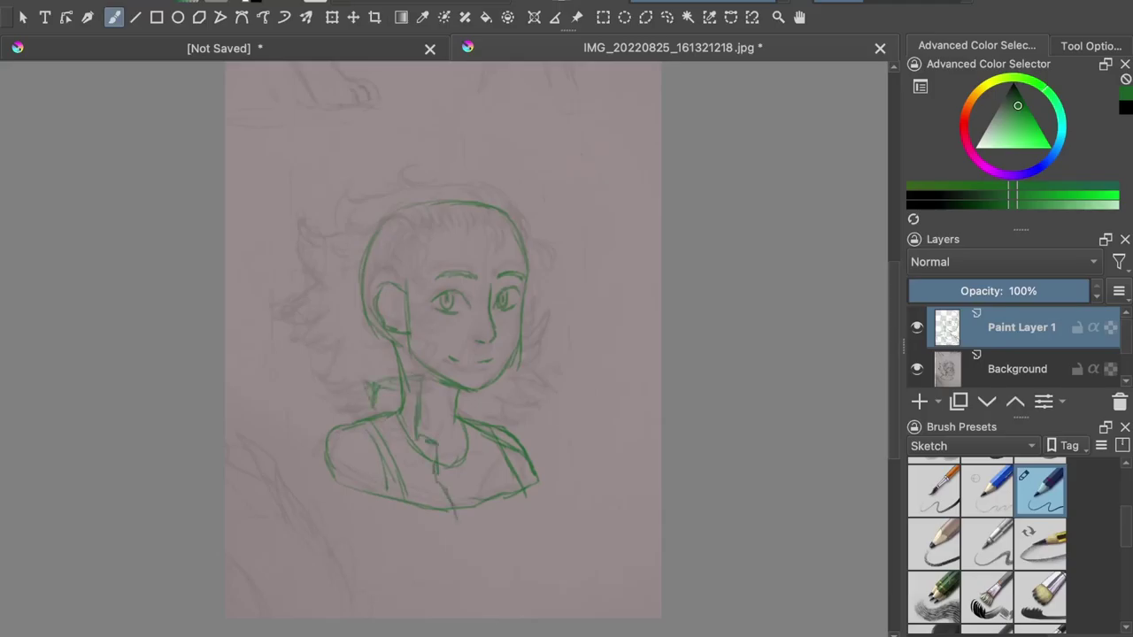
{"action": "mouse_move", "coordinate": [492, 387]}
{"action": "left_mouse_down"}
{"action": "mouse_move", "coordinate": [477, 409]}
{"action": "mouse_move", "coordinate": [489, 505]}
{"action": "left_mouse_up"}
{"action": "left_click_drag", "start_coordinate": [464, 423], "coordinate": [478, 497]}
{"action": "left_click_drag", "start_coordinate": [531, 469], "coordinate": [531, 486]}
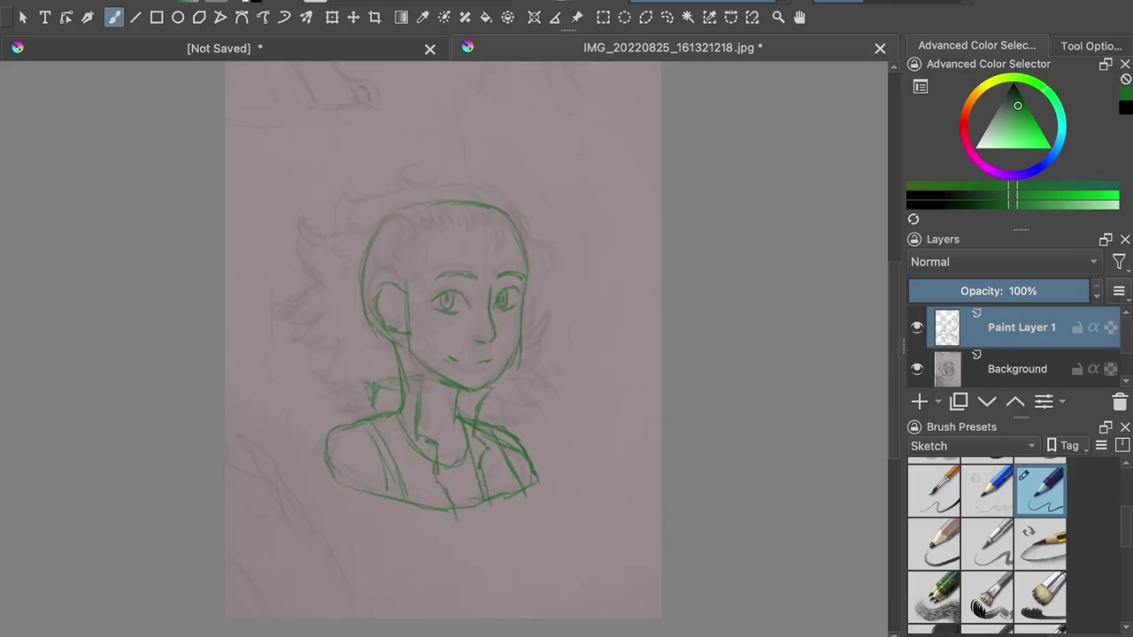
{"action": "mouse_move", "coordinate": [382, 409]}
{"action": "left_mouse_down"}
{"action": "mouse_move", "coordinate": [363, 375]}
{"action": "mouse_move", "coordinate": [375, 410]}
{"action": "left_mouse_up"}
{"action": "mouse_move", "coordinate": [387, 413]}
{"action": "left_mouse_down"}
{"action": "mouse_move", "coordinate": [332, 430]}
{"action": "mouse_move", "coordinate": [340, 481]}
{"action": "left_mouse_up"}
{"action": "left_click_drag", "start_coordinate": [503, 428], "coordinate": [531, 462]}
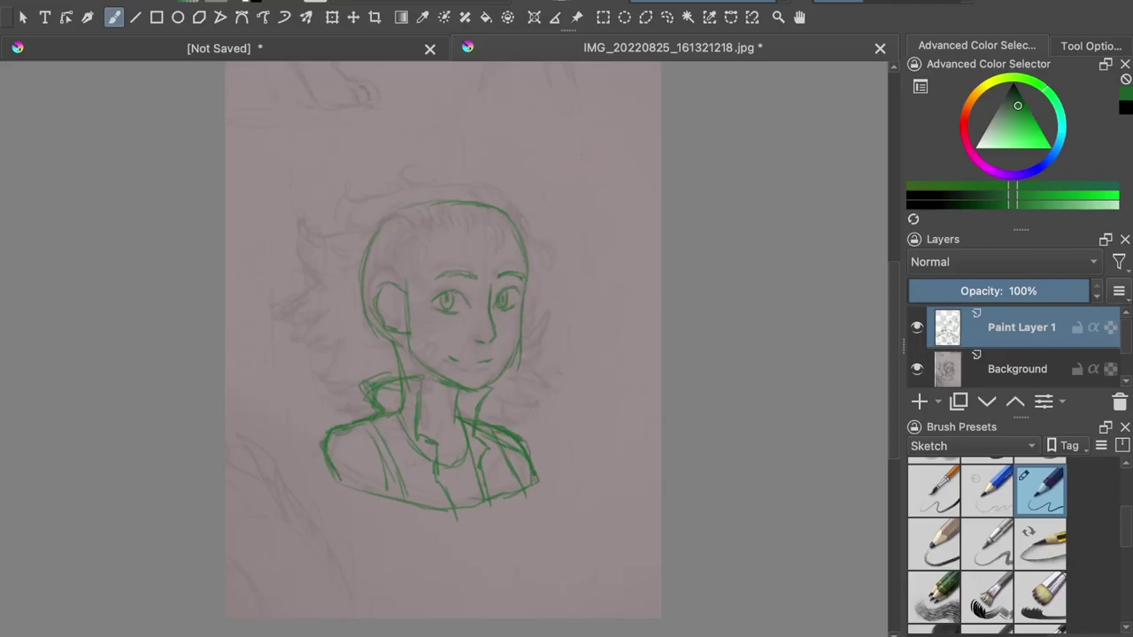
- Add a nose ring, draw the forehead hairline and sideburn, and hatch the shaved side of the head above the ear
{"action": "mouse_move", "coordinate": [488, 341]}
{"action": "left_mouse_down"}
{"action": "mouse_move", "coordinate": [478, 351]}
{"action": "mouse_move", "coordinate": [492, 354]}
{"action": "left_mouse_up"}
{"action": "left_click_drag", "start_coordinate": [492, 225], "coordinate": [446, 229]}
{"action": "left_click_drag", "start_coordinate": [417, 270], "coordinate": [411, 302]}
{"action": "mouse_move", "coordinate": [413, 294]}
{"action": "left_mouse_down"}
{"action": "mouse_move", "coordinate": [413, 318]}
{"action": "mouse_move", "coordinate": [410, 310]}
{"action": "left_mouse_up"}
{"action": "left_click_drag", "start_coordinate": [421, 255], "coordinate": [407, 284]}
{"action": "left_click_drag", "start_coordinate": [425, 233], "coordinate": [394, 282]}
{"action": "mouse_move", "coordinate": [386, 232]}
{"action": "left_mouse_down"}
{"action": "mouse_move", "coordinate": [383, 282]}
{"action": "mouse_move", "coordinate": [368, 296]}
{"action": "left_mouse_up"}
{"action": "left_click_drag", "start_coordinate": [374, 277], "coordinate": [365, 300]}
{"action": "left_click_drag", "start_coordinate": [389, 218], "coordinate": [361, 269]}
{"action": "left_click_drag", "start_coordinate": [363, 260], "coordinate": [368, 338]}
- Outline the swept-back hair with spiky strands behind the head and a small curl beside the forehead
{"action": "mouse_move", "coordinate": [435, 223]}
{"action": "left_mouse_down"}
{"action": "mouse_move", "coordinate": [421, 235]}
{"action": "mouse_move", "coordinate": [384, 224]}
{"action": "mouse_move", "coordinate": [324, 257]}
{"action": "mouse_move", "coordinate": [355, 251]}
{"action": "left_mouse_up"}
{"action": "mouse_move", "coordinate": [525, 241]}
{"action": "left_mouse_down"}
{"action": "mouse_move", "coordinate": [518, 208]}
{"action": "mouse_move", "coordinate": [471, 187]}
{"action": "left_mouse_up"}
{"action": "mouse_move", "coordinate": [498, 192]}
{"action": "left_mouse_down"}
{"action": "mouse_move", "coordinate": [519, 219]}
{"action": "mouse_move", "coordinate": [371, 178]}
{"action": "mouse_move", "coordinate": [342, 202]}
{"action": "left_mouse_up"}
{"action": "mouse_move", "coordinate": [359, 202]}
{"action": "left_mouse_down"}
{"action": "mouse_move", "coordinate": [330, 232]}
{"action": "mouse_move", "coordinate": [304, 240]}
{"action": "left_mouse_up"}
{"action": "left_click_drag", "start_coordinate": [325, 272], "coordinate": [291, 304]}
{"action": "mouse_move", "coordinate": [361, 349]}
{"action": "left_mouse_down"}
{"action": "mouse_move", "coordinate": [338, 360]}
{"action": "mouse_move", "coordinate": [376, 382]}
{"action": "left_mouse_up"}
{"action": "left_click_drag", "start_coordinate": [370, 372], "coordinate": [400, 394]}
{"action": "left_click_drag", "start_coordinate": [526, 236], "coordinate": [552, 244]}
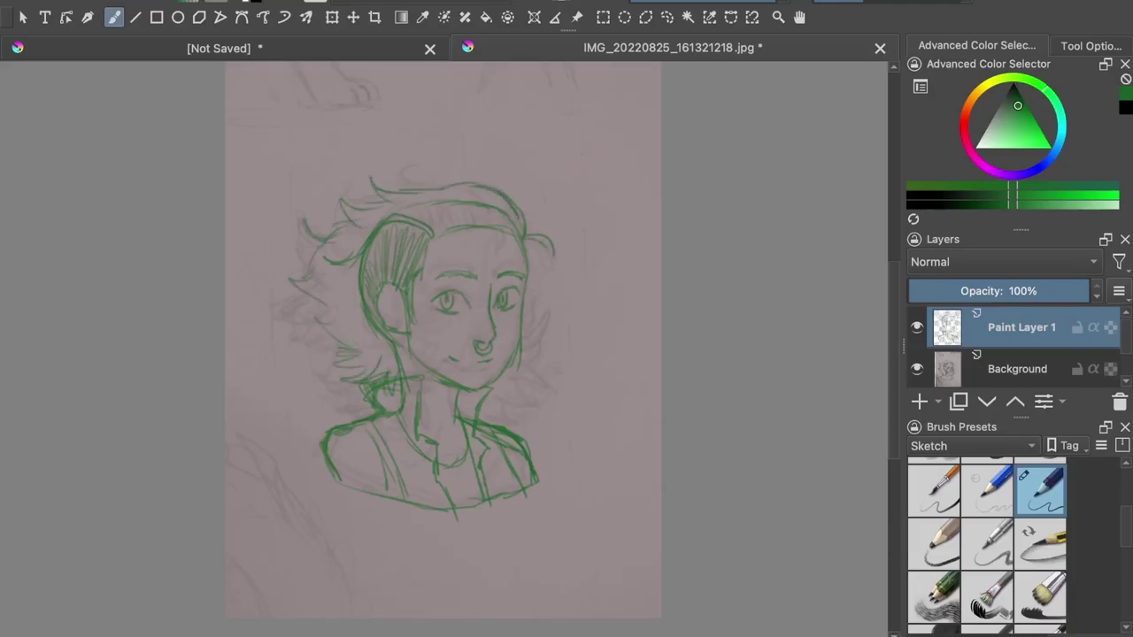
- Strengthen the jacket's collar and front edges, and toggle Paint Layer 1's visibility to compare the linework with the pencil sketch
{"action": "left_click_drag", "start_coordinate": [513, 468], "coordinate": [527, 484]}
{"action": "left_click_drag", "start_coordinate": [404, 414], "coordinate": [393, 423]}
{"action": "mouse_move", "coordinate": [426, 382]}
{"action": "left_mouse_down"}
{"action": "mouse_move", "coordinate": [414, 430]}
{"action": "mouse_move", "coordinate": [448, 453]}
{"action": "left_mouse_up"}
{"action": "left_click_drag", "start_coordinate": [441, 446], "coordinate": [471, 521]}
{"action": "mouse_move", "coordinate": [486, 383]}
{"action": "left_mouse_down"}
{"action": "mouse_move", "coordinate": [478, 441]}
{"action": "mouse_move", "coordinate": [492, 467]}
{"action": "left_mouse_up"}
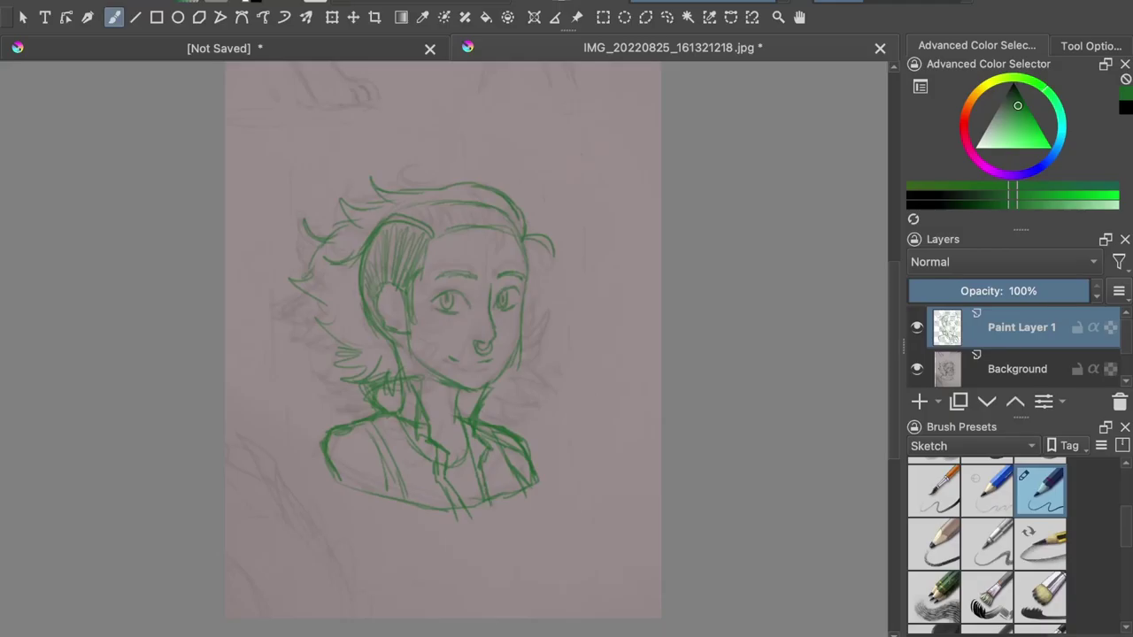
{"action": "left_click", "coordinate": [922, 331]}
{"action": "left_click", "coordinate": [922, 330]}
{"action": "left_click", "coordinate": [922, 331]}
{"action": "left_click", "coordinate": [919, 329]}
- Draw a loose forelock over the forehead and flowing strands across the top of the hair
{"action": "mouse_move", "coordinate": [490, 229]}
{"action": "left_mouse_down"}
{"action": "mouse_move", "coordinate": [497, 254]}
{"action": "mouse_move", "coordinate": [485, 263]}
{"action": "left_mouse_up"}
{"action": "left_click_drag", "start_coordinate": [433, 212], "coordinate": [452, 229]}
{"action": "left_click_drag", "start_coordinate": [465, 210], "coordinate": [474, 222]}
{"action": "mouse_move", "coordinate": [483, 208]}
{"action": "left_mouse_down"}
{"action": "mouse_move", "coordinate": [486, 224]}
{"action": "mouse_move", "coordinate": [513, 222]}
{"action": "left_mouse_up"}
{"action": "left_click_drag", "start_coordinate": [518, 210], "coordinate": [523, 225]}
{"action": "left_click_drag", "start_coordinate": [467, 185], "coordinate": [485, 204]}
{"action": "left_click_drag", "start_coordinate": [440, 204], "coordinate": [470, 219]}
- Add spiky strands throughout the back of the hair and sketch blotchy patches across the cheeks and nose
{"action": "left_click_drag", "start_coordinate": [386, 207], "coordinate": [370, 225]}
{"action": "left_click_drag", "start_coordinate": [381, 221], "coordinate": [334, 244]}
{"action": "mouse_move", "coordinate": [352, 269]}
{"action": "left_mouse_down"}
{"action": "mouse_move", "coordinate": [303, 258]}
{"action": "mouse_move", "coordinate": [308, 297]}
{"action": "left_mouse_up"}
{"action": "left_click_drag", "start_coordinate": [343, 304], "coordinate": [327, 320]}
{"action": "left_click_drag", "start_coordinate": [348, 282], "coordinate": [299, 330]}
{"action": "mouse_move", "coordinate": [365, 333]}
{"action": "left_mouse_down"}
{"action": "mouse_move", "coordinate": [313, 361]}
{"action": "mouse_move", "coordinate": [334, 372]}
{"action": "left_mouse_up"}
{"action": "left_click_drag", "start_coordinate": [374, 372], "coordinate": [357, 381]}
{"action": "left_click_drag", "start_coordinate": [371, 382], "coordinate": [352, 390]}
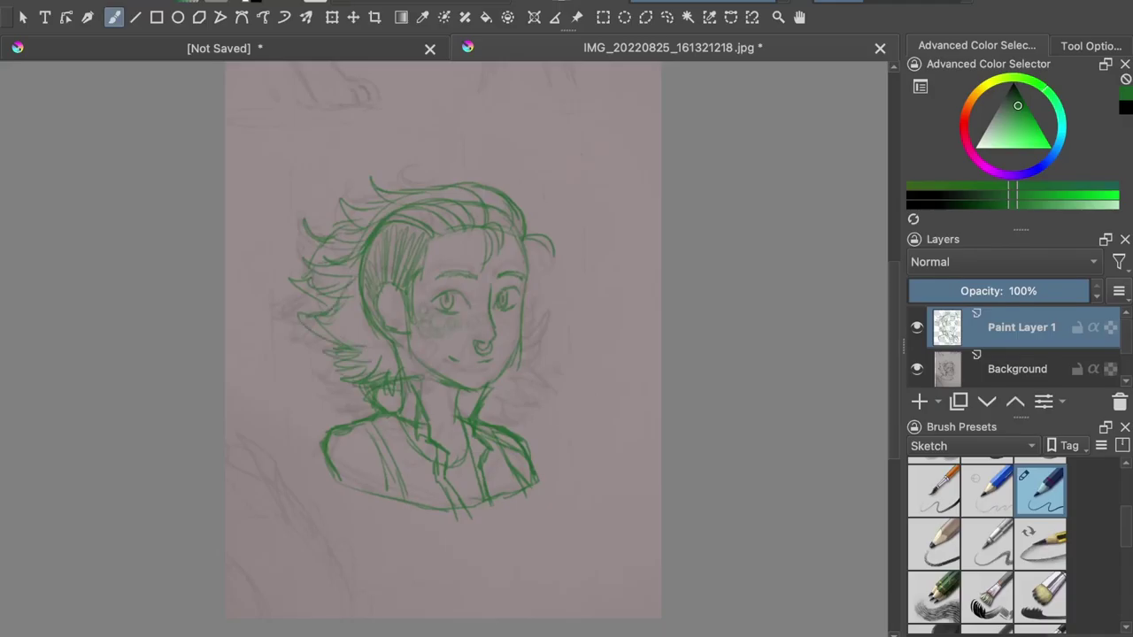
{"action": "left_click_drag", "start_coordinate": [420, 310], "coordinate": [442, 333]}
{"action": "left_click_drag", "start_coordinate": [468, 320], "coordinate": [510, 324]}
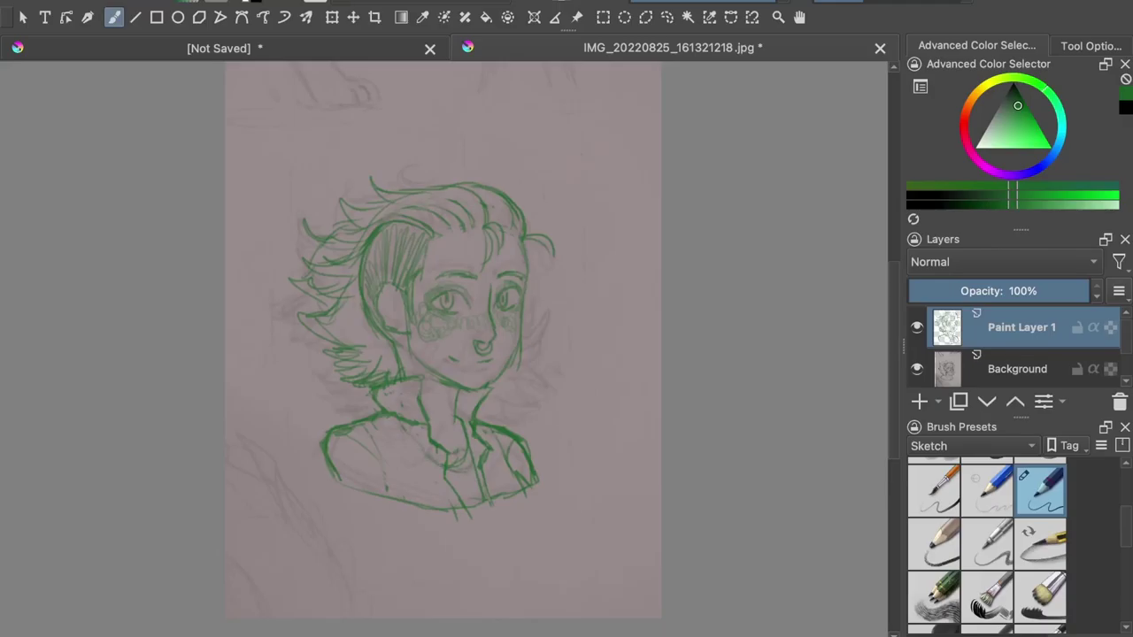
- Undo the last stroke, redraw the jacket's front edges over the chest, and add short lines on the neck
{"action": "key", "text": "ctrl+z"}
{"action": "left_click_drag", "start_coordinate": [422, 462], "coordinate": [450, 488]}
{"action": "left_click_drag", "start_coordinate": [476, 440], "coordinate": [483, 471]}
{"action": "left_click_drag", "start_coordinate": [471, 469], "coordinate": [456, 482]}
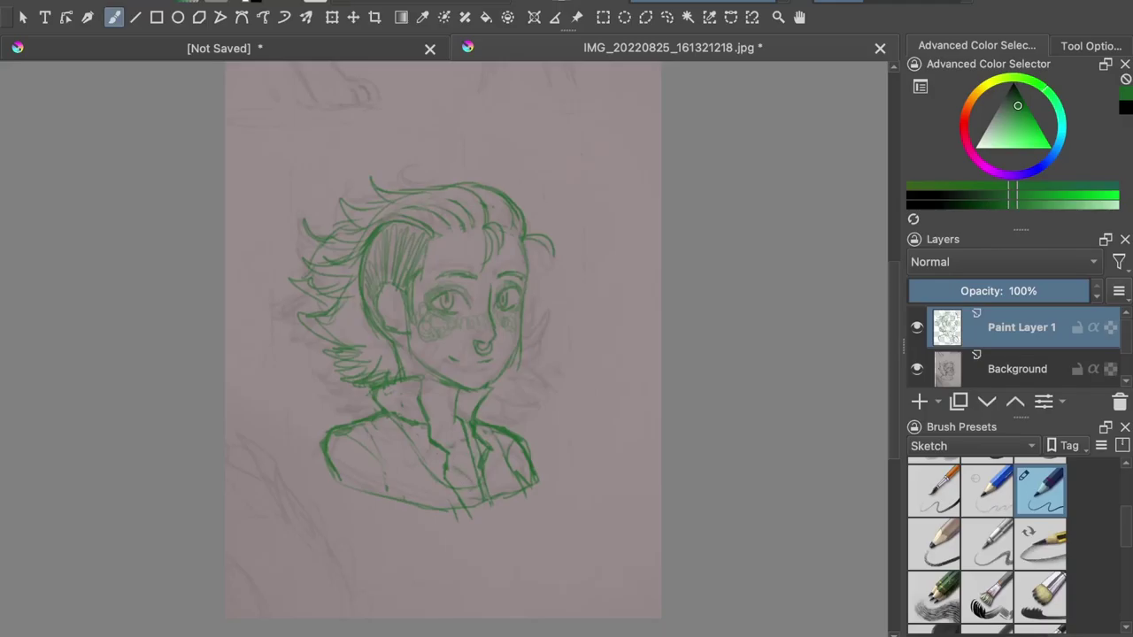
{"action": "left_click_drag", "start_coordinate": [451, 411], "coordinate": [451, 430]}
{"action": "left_click_drag", "start_coordinate": [454, 418], "coordinate": [457, 432]}
- Darken the hair edge behind the ear and add short strands at the nape below it
{"action": "left_click_drag", "start_coordinate": [362, 313], "coordinate": [376, 337]}
{"action": "left_click_drag", "start_coordinate": [371, 334], "coordinate": [390, 342]}
{"action": "left_click_drag", "start_coordinate": [354, 298], "coordinate": [380, 345]}
{"action": "left_click_drag", "start_coordinate": [383, 358], "coordinate": [416, 349]}
{"action": "left_click_drag", "start_coordinate": [390, 375], "coordinate": [417, 362]}
- Extend the lower back hair with pointed spikes and add hair tufts beyond the far cheek
{"action": "left_click_drag", "start_coordinate": [358, 385], "coordinate": [354, 401]}
{"action": "mouse_move", "coordinate": [370, 389]}
{"action": "left_mouse_down"}
{"action": "mouse_move", "coordinate": [356, 407]}
{"action": "mouse_move", "coordinate": [322, 386]}
{"action": "left_mouse_up"}
{"action": "mouse_move", "coordinate": [365, 350]}
{"action": "left_mouse_down"}
{"action": "mouse_move", "coordinate": [315, 371]}
{"action": "mouse_move", "coordinate": [319, 355]}
{"action": "left_mouse_up"}
{"action": "left_click_drag", "start_coordinate": [531, 321], "coordinate": [524, 343]}
{"action": "left_click_drag", "start_coordinate": [534, 342], "coordinate": [504, 377]}
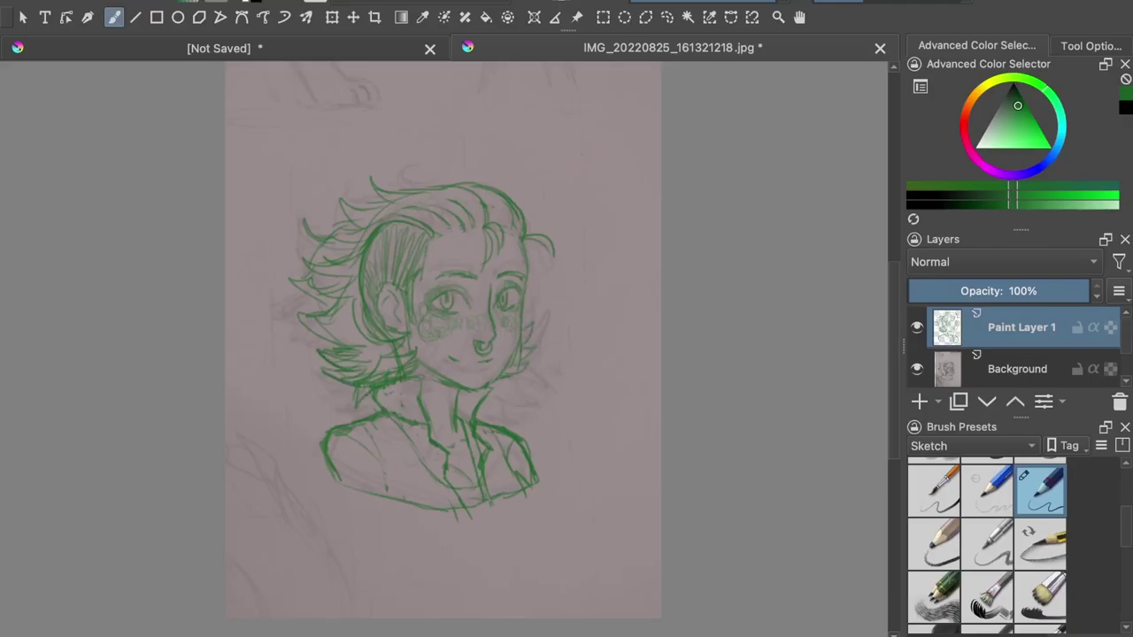
- Erase the messy overlapping lines inside the hair spikes behind the head
{"action": "mouse_move", "coordinate": [391, 379]}
{"action": "left_mouse_down"}
{"action": "mouse_move", "coordinate": [367, 387]}
{"action": "mouse_move", "coordinate": [345, 379]}
{"action": "mouse_move", "coordinate": [352, 373]}
{"action": "left_mouse_up"}
{"action": "mouse_move", "coordinate": [361, 355]}
{"action": "left_mouse_down"}
{"action": "mouse_move", "coordinate": [337, 362]}
{"action": "mouse_move", "coordinate": [349, 355]}
{"action": "left_mouse_up"}
{"action": "left_click_drag", "start_coordinate": [328, 323], "coordinate": [322, 332]}
{"action": "left_click_drag", "start_coordinate": [353, 289], "coordinate": [336, 309]}
{"action": "left_click_drag", "start_coordinate": [334, 286], "coordinate": [311, 296]}
{"action": "left_click_drag", "start_coordinate": [351, 282], "coordinate": [341, 289]}
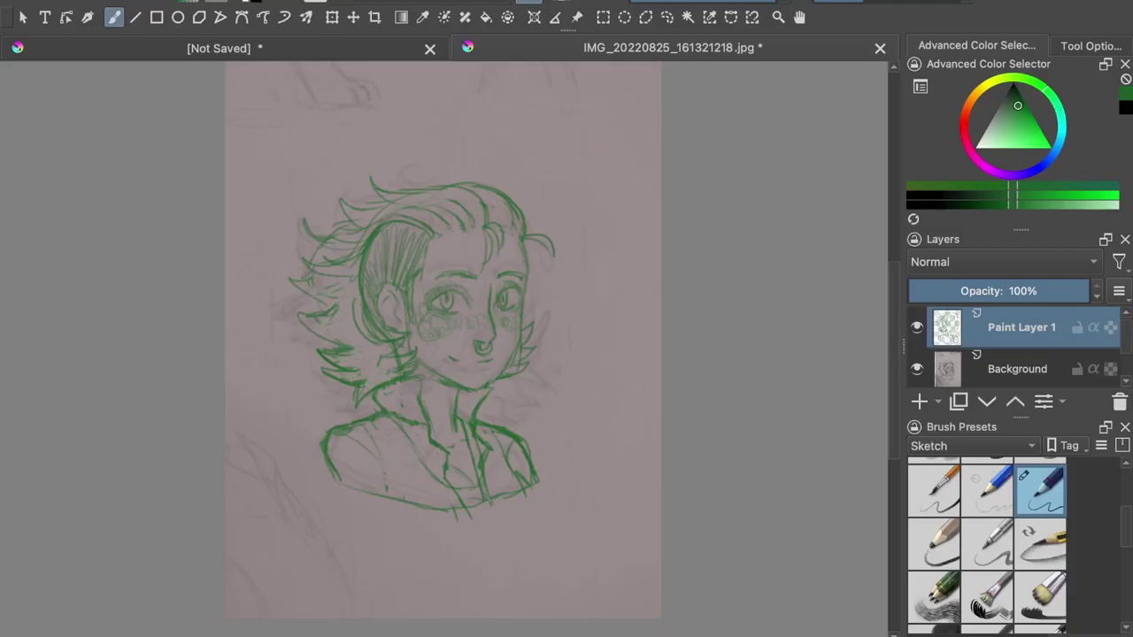
{"action": "mouse_move", "coordinate": [368, 239]}
{"action": "left_mouse_down"}
{"action": "mouse_move", "coordinate": [351, 263]}
{"action": "mouse_move", "coordinate": [329, 266]}
{"action": "left_mouse_up"}
{"action": "mouse_move", "coordinate": [352, 254]}
{"action": "left_mouse_down"}
{"action": "mouse_move", "coordinate": [312, 263]}
{"action": "mouse_move", "coordinate": [353, 231]}
{"action": "left_mouse_up"}
- Turn off erasing and redraw the spikes behind the head with crisper, bolder strands
{"action": "key", "text": "e"}
{"action": "mouse_move", "coordinate": [347, 234]}
{"action": "left_mouse_down"}
{"action": "mouse_move", "coordinate": [304, 253]}
{"action": "mouse_move", "coordinate": [337, 253]}
{"action": "left_mouse_up"}
{"action": "left_click_drag", "start_coordinate": [389, 210], "coordinate": [351, 221]}
{"action": "left_click_drag", "start_coordinate": [366, 240], "coordinate": [327, 307]}
{"action": "left_click_drag", "start_coordinate": [356, 256], "coordinate": [318, 292]}
{"action": "left_click_drag", "start_coordinate": [358, 276], "coordinate": [347, 333]}
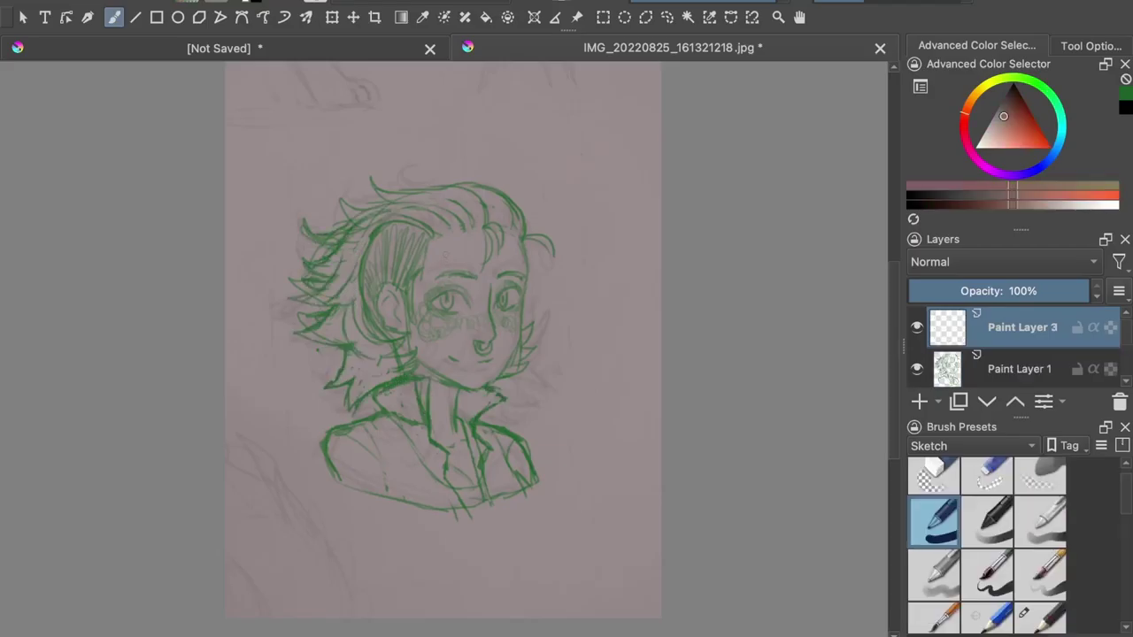
- Paint the face and neck reddish brown on Paint Layer 3 and move that layer beneath Paint Layer 1
{"action": "mouse_move", "coordinate": [439, 243]}
{"action": "left_mouse_down"}
{"action": "mouse_move", "coordinate": [407, 354]}
{"action": "mouse_move", "coordinate": [437, 455]}
{"action": "mouse_move", "coordinate": [469, 492]}
{"action": "mouse_move", "coordinate": [462, 473]}
{"action": "left_mouse_up"}
{"action": "mouse_move", "coordinate": [1019, 334]}
{"action": "left_mouse_down"}
{"action": "mouse_move", "coordinate": [1017, 400]}
{"action": "mouse_move", "coordinate": [1018, 389]}
{"action": "left_mouse_up"}
{"action": "left_click_drag", "start_coordinate": [400, 279], "coordinate": [377, 338]}
{"action": "mouse_move", "coordinate": [438, 266]}
{"action": "left_mouse_down"}
{"action": "mouse_move", "coordinate": [487, 232]}
{"action": "mouse_move", "coordinate": [513, 276]}
{"action": "left_mouse_up"}
{"action": "mouse_move", "coordinate": [504, 225]}
{"action": "left_mouse_down"}
{"action": "mouse_move", "coordinate": [522, 267]}
{"action": "mouse_move", "coordinate": [465, 376]}
{"action": "mouse_move", "coordinate": [474, 486]}
{"action": "left_mouse_up"}
{"action": "mouse_move", "coordinate": [428, 356]}
{"action": "left_mouse_down"}
{"action": "mouse_move", "coordinate": [453, 282]}
{"action": "mouse_move", "coordinate": [478, 349]}
{"action": "left_mouse_up"}
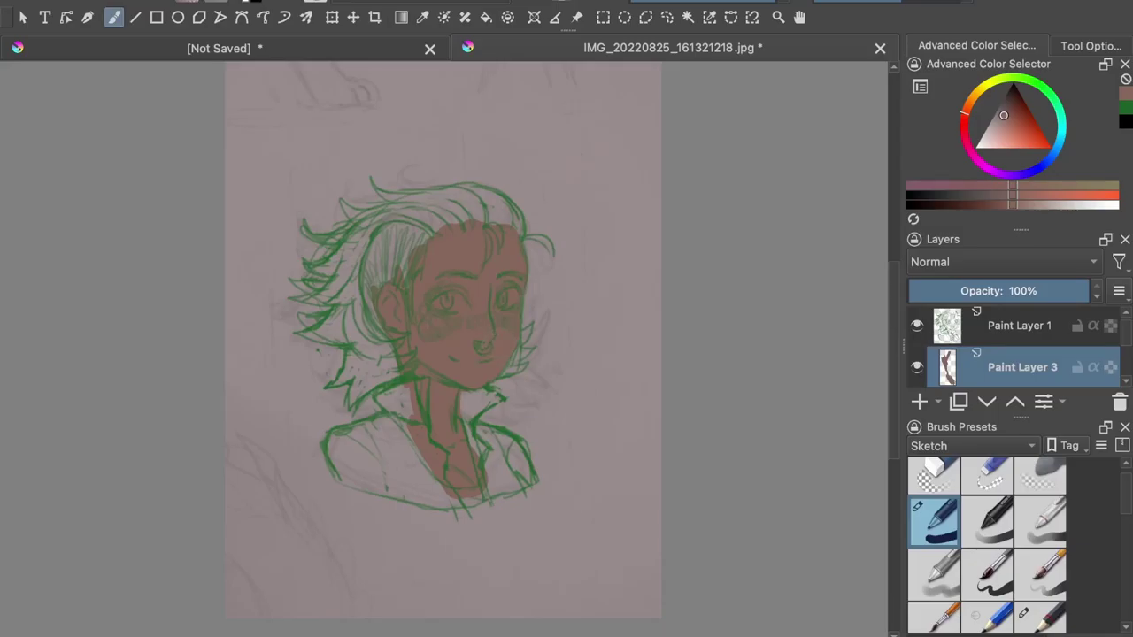
- Extend the brown skin colour over the ear, the sides of the neck and the open chest area
{"action": "left_click_drag", "start_coordinate": [414, 248], "coordinate": [381, 336]}
{"action": "left_click_drag", "start_coordinate": [405, 384], "coordinate": [411, 439]}
{"action": "left_click_drag", "start_coordinate": [478, 435], "coordinate": [481, 471]}
{"action": "left_click_drag", "start_coordinate": [467, 397], "coordinate": [478, 437]}
{"action": "left_click_drag", "start_coordinate": [414, 439], "coordinate": [439, 483]}
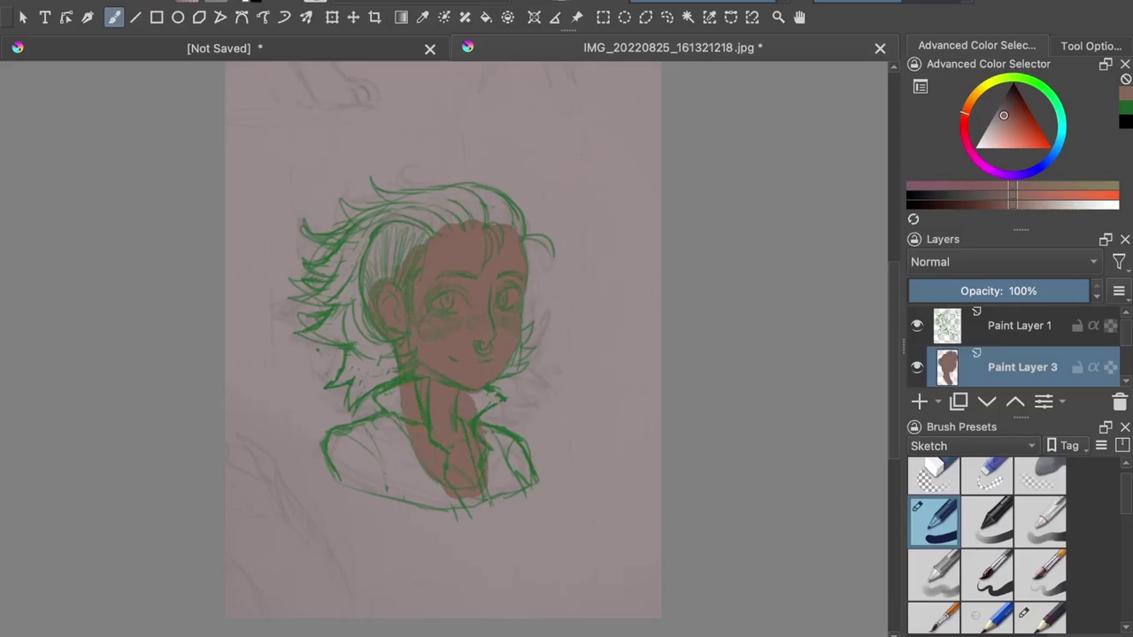
- Choose a very dark reddish brown and paint the jacket and its raised collar
{"action": "left_click", "coordinate": [1022, 104]}
{"action": "left_click", "coordinate": [965, 196]}
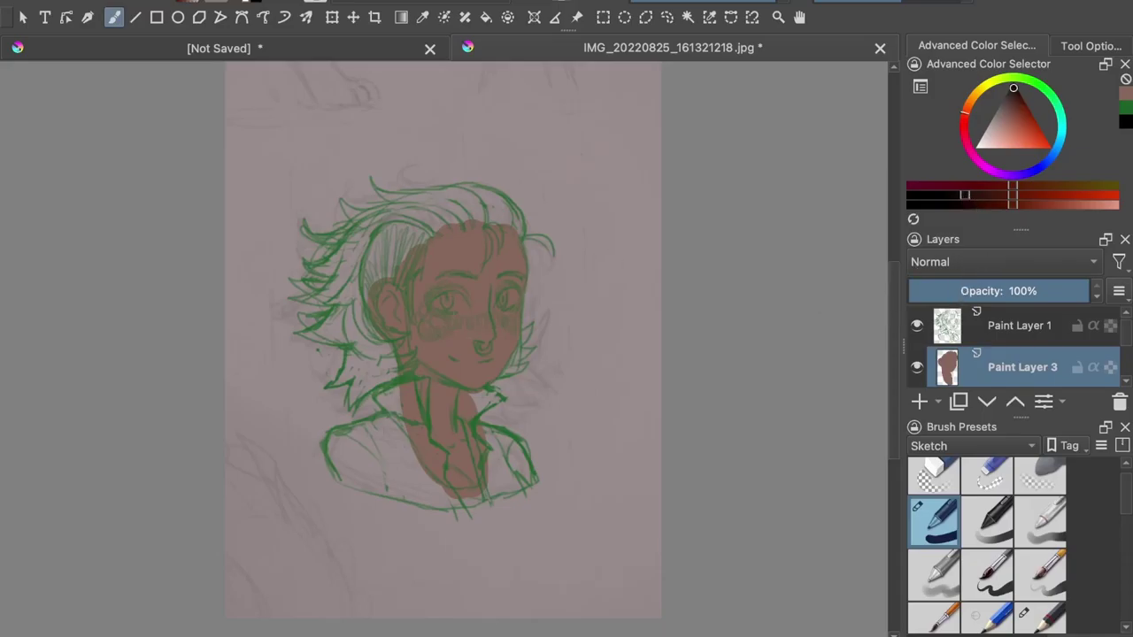
{"action": "mouse_move", "coordinate": [1125, 491]}
{"action": "left_mouse_down"}
{"action": "mouse_move", "coordinate": [1115, 573]}
{"action": "mouse_move", "coordinate": [1116, 483]}
{"action": "left_mouse_up"}
{"action": "mouse_move", "coordinate": [391, 395]}
{"action": "left_mouse_down"}
{"action": "mouse_move", "coordinate": [381, 405]}
{"action": "mouse_move", "coordinate": [421, 384]}
{"action": "mouse_move", "coordinate": [407, 428]}
{"action": "mouse_move", "coordinate": [366, 423]}
{"action": "mouse_move", "coordinate": [329, 469]}
{"action": "mouse_move", "coordinate": [433, 502]}
{"action": "mouse_move", "coordinate": [450, 482]}
{"action": "mouse_move", "coordinate": [418, 429]}
{"action": "mouse_move", "coordinate": [372, 478]}
{"action": "mouse_move", "coordinate": [345, 451]}
{"action": "mouse_move", "coordinate": [372, 473]}
{"action": "mouse_move", "coordinate": [413, 447]}
{"action": "left_mouse_up"}
{"action": "mouse_move", "coordinate": [469, 431]}
{"action": "left_mouse_down"}
{"action": "mouse_move", "coordinate": [487, 494]}
{"action": "mouse_move", "coordinate": [527, 475]}
{"action": "mouse_move", "coordinate": [503, 437]}
{"action": "mouse_move", "coordinate": [512, 440]}
{"action": "mouse_move", "coordinate": [526, 470]}
{"action": "mouse_move", "coordinate": [518, 476]}
{"action": "mouse_move", "coordinate": [487, 441]}
{"action": "mouse_move", "coordinate": [492, 489]}
{"action": "mouse_move", "coordinate": [490, 428]}
{"action": "mouse_move", "coordinate": [466, 412]}
{"action": "left_mouse_up"}
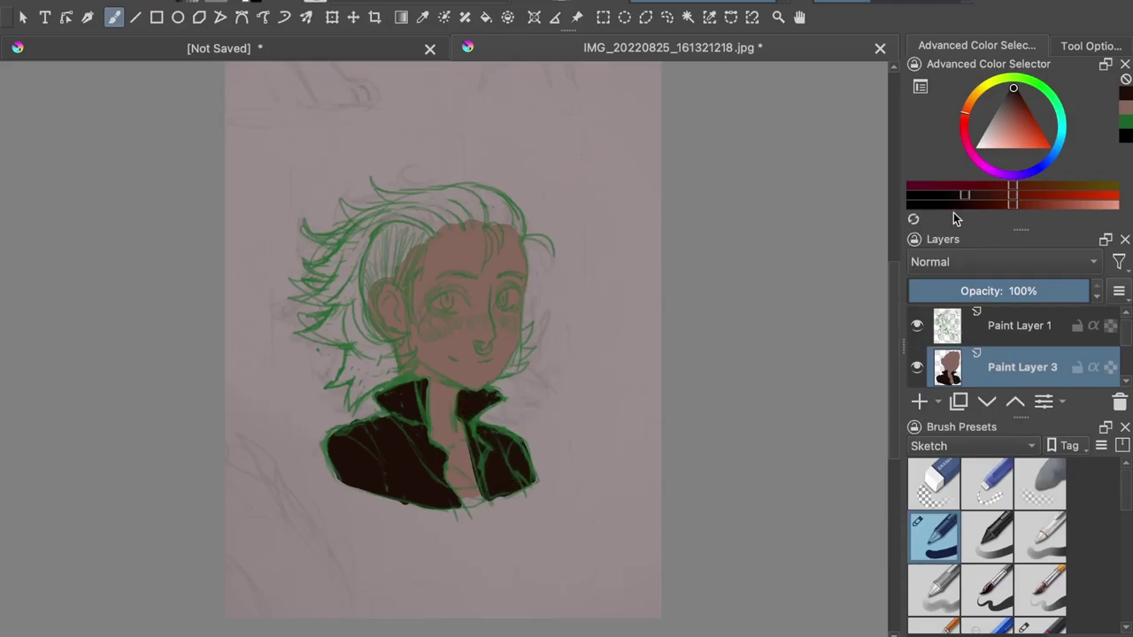
{"action": "left_click", "coordinate": [966, 110]}
{"action": "left_click", "coordinate": [1025, 117]}
{"action": "left_click_drag", "start_coordinate": [1025, 120], "coordinate": [1028, 112]}
{"action": "left_click_drag", "start_coordinate": [433, 228], "coordinate": [447, 225]}
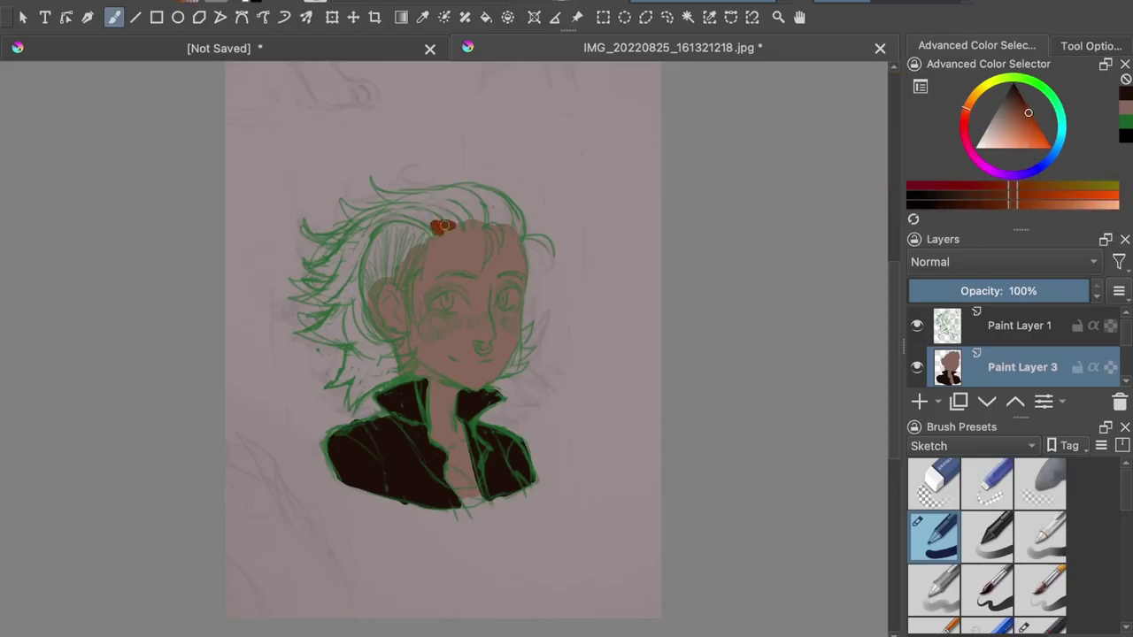
{"action": "left_click", "coordinate": [970, 120]}
{"action": "left_click", "coordinate": [1023, 130]}
{"action": "left_click_drag", "start_coordinate": [434, 230], "coordinate": [453, 226]}
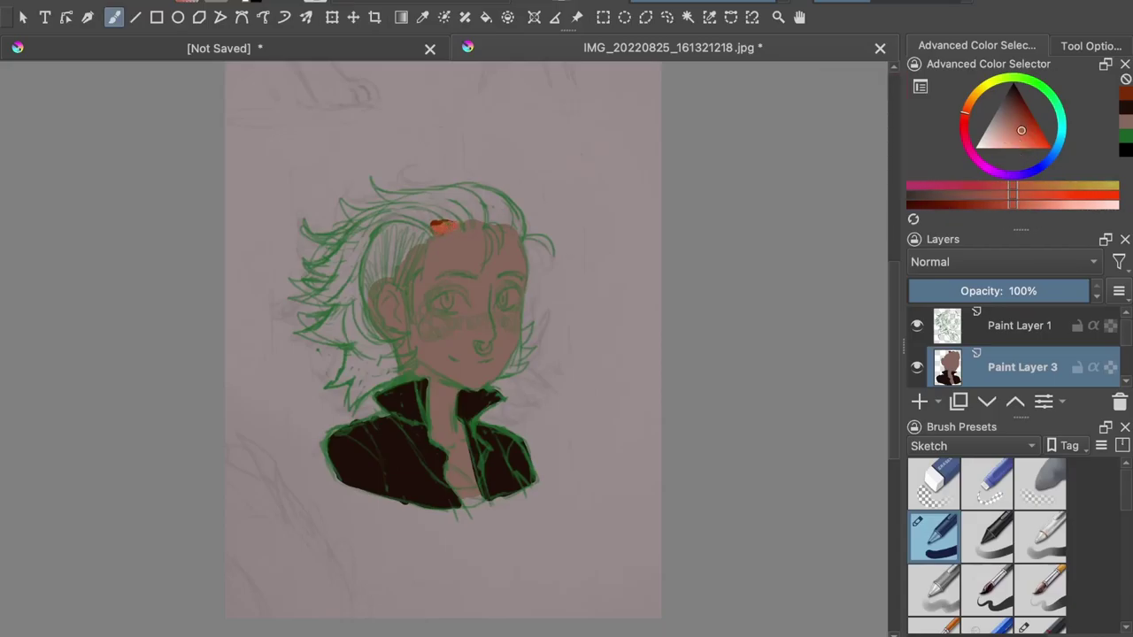
{"action": "key", "text": "ctrl+z"}
{"action": "key", "text": "ctrl+z"}
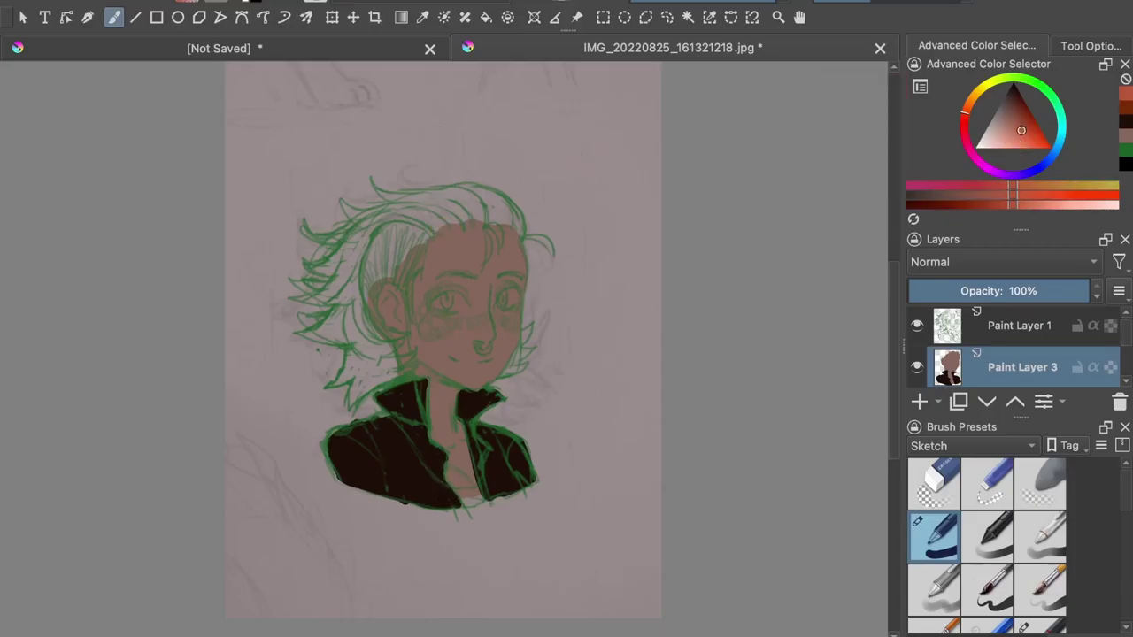
- Choose a bright red-orange and paint the swept-back hair and its spikes on Paint Layer 3
{"action": "left_click", "coordinate": [456, 243], "text": "ctrl"}
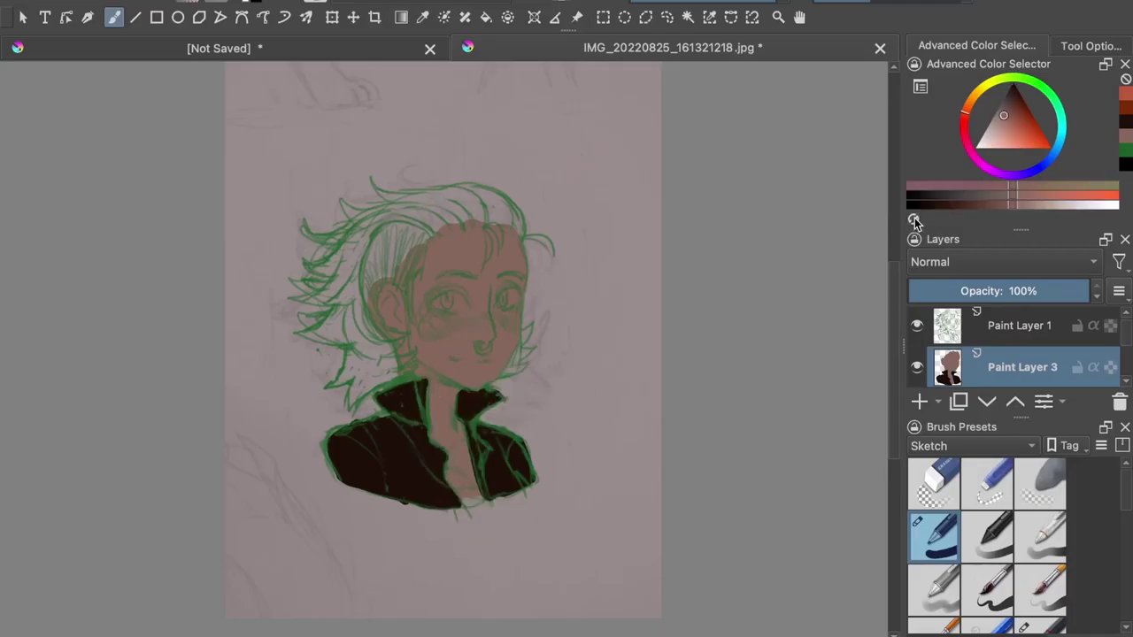
{"action": "left_click", "coordinate": [1023, 123]}
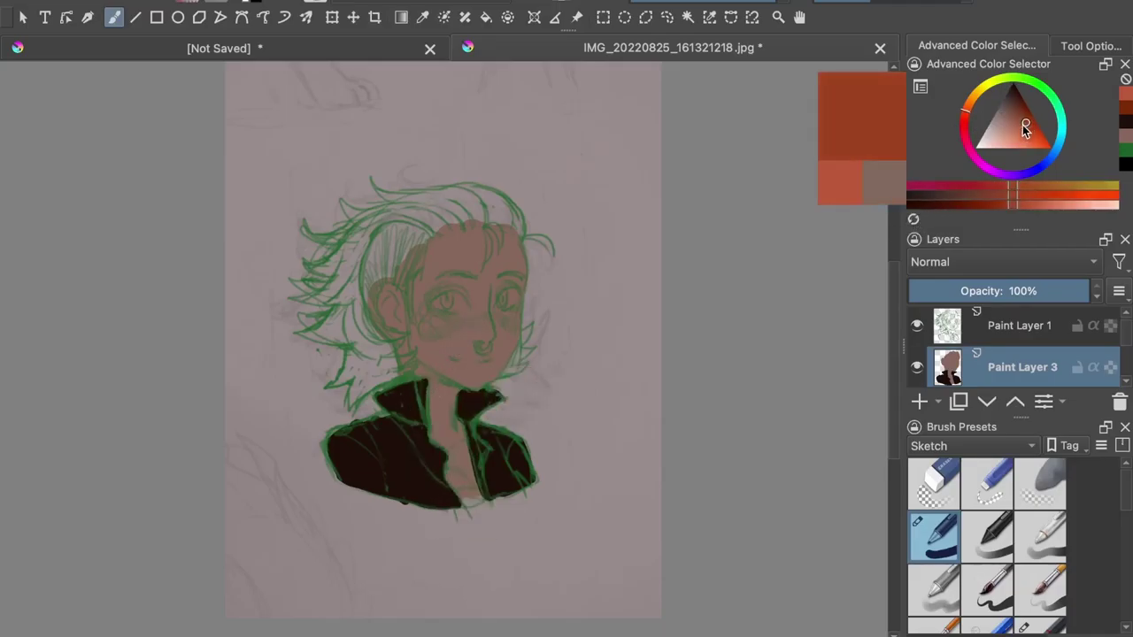
{"action": "left_click", "coordinate": [454, 342], "text": "ctrl"}
{"action": "left_click_drag", "start_coordinate": [1022, 122], "coordinate": [1021, 129]}
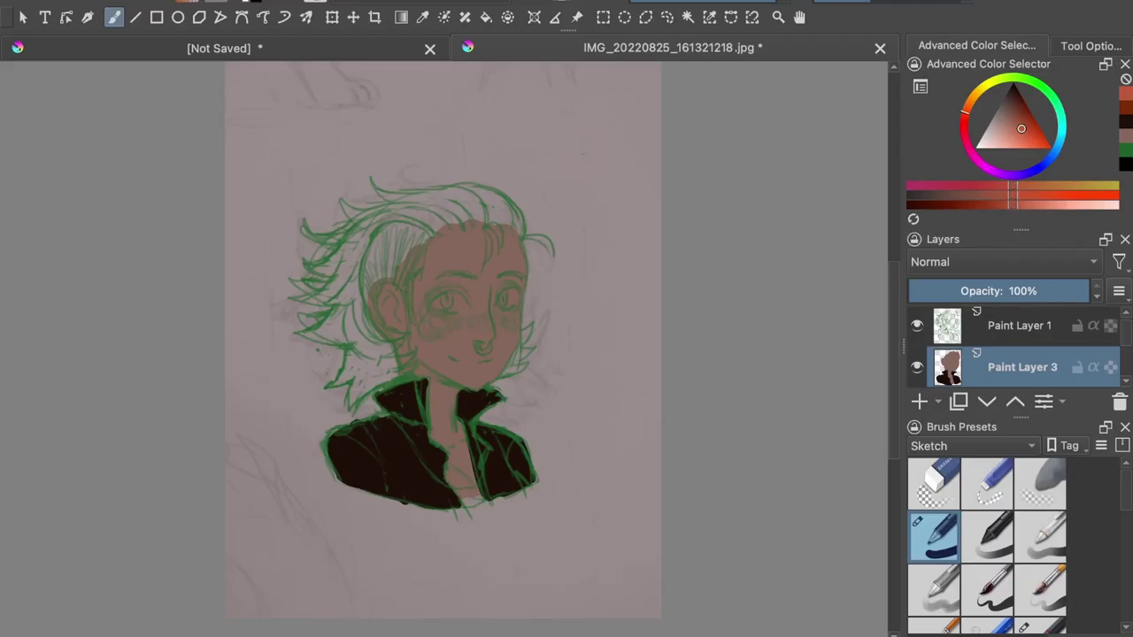
{"action": "mouse_move", "coordinate": [432, 212]}
{"action": "left_mouse_down"}
{"action": "mouse_move", "coordinate": [520, 231]}
{"action": "mouse_move", "coordinate": [440, 188]}
{"action": "mouse_move", "coordinate": [338, 227]}
{"action": "mouse_move", "coordinate": [308, 273]}
{"action": "mouse_move", "coordinate": [336, 305]}
{"action": "mouse_move", "coordinate": [309, 332]}
{"action": "mouse_move", "coordinate": [356, 403]}
{"action": "mouse_move", "coordinate": [405, 364]}
{"action": "mouse_move", "coordinate": [382, 347]}
{"action": "mouse_move", "coordinate": [363, 376]}
{"action": "mouse_move", "coordinate": [354, 243]}
{"action": "mouse_move", "coordinate": [349, 301]}
{"action": "left_mouse_up"}
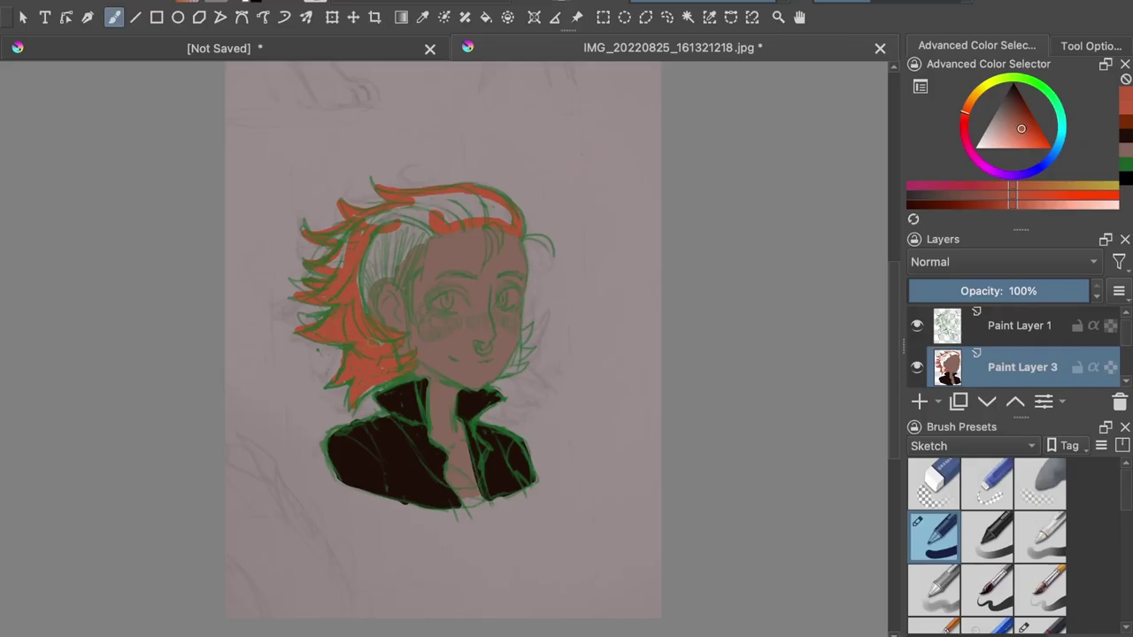
{"action": "left_click_drag", "start_coordinate": [342, 249], "coordinate": [332, 266]}
{"action": "mouse_move", "coordinate": [368, 222]}
{"action": "left_mouse_down"}
{"action": "mouse_move", "coordinate": [486, 215]}
{"action": "mouse_move", "coordinate": [434, 200]}
{"action": "mouse_move", "coordinate": [478, 211]}
{"action": "left_mouse_up"}
- Recolour the red-orange hair with a light salmon fill and return to the brush
{"action": "left_click_drag", "start_coordinate": [1022, 128], "coordinate": [1014, 145]}
{"action": "key", "text": "g"}
{"action": "left_click_drag", "start_coordinate": [463, 223], "coordinate": [374, 156]}
{"action": "key", "text": "ctrl+z"}
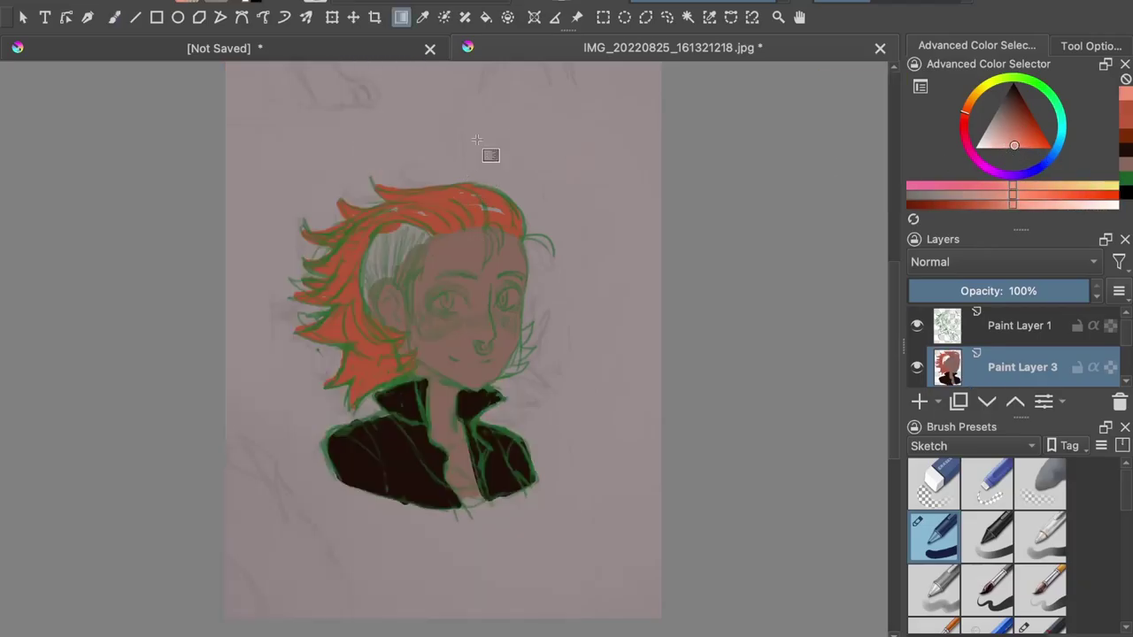
{"action": "key", "text": "f"}
{"action": "left_click", "coordinate": [450, 203]}
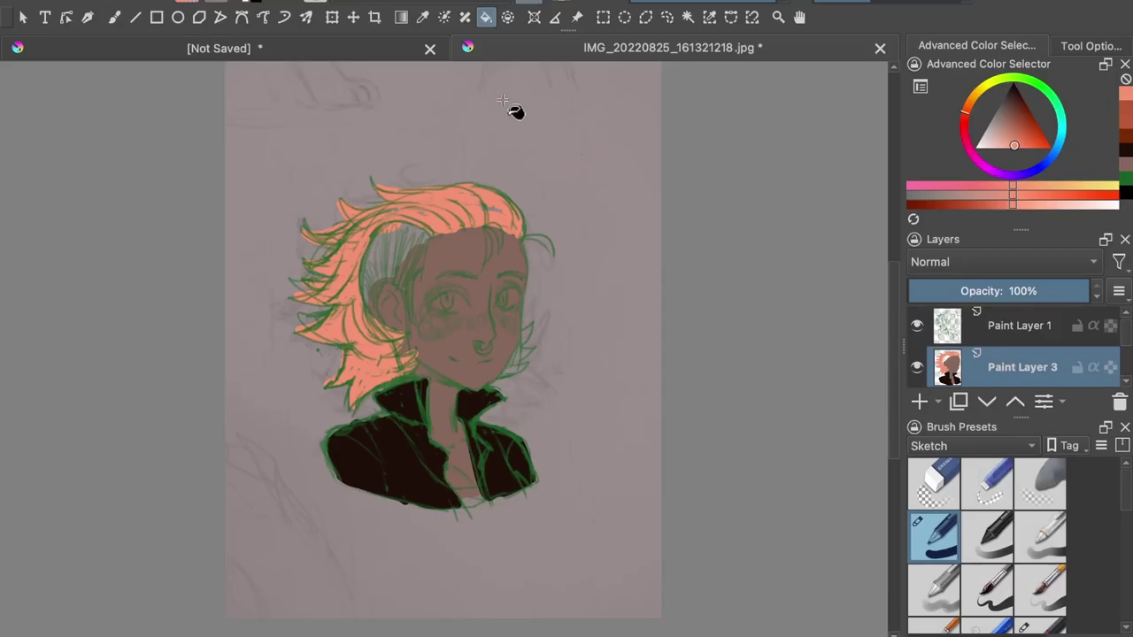
{"action": "key", "text": "b"}
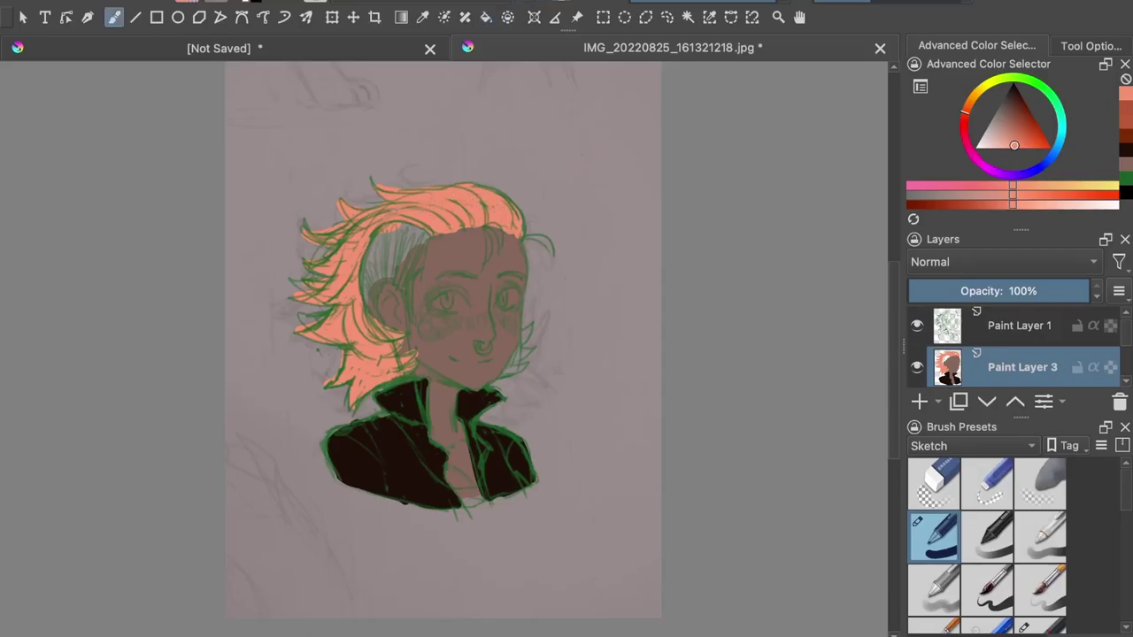
- Set Paint Layer 1, the linework layer, to the Burn blending mode at 57% opacity
{"action": "left_click", "coordinate": [1018, 327]}
{"action": "left_click", "coordinate": [1012, 290]}
{"action": "left_click", "coordinate": [999, 262]}
{"action": "left_click", "coordinate": [991, 131]}
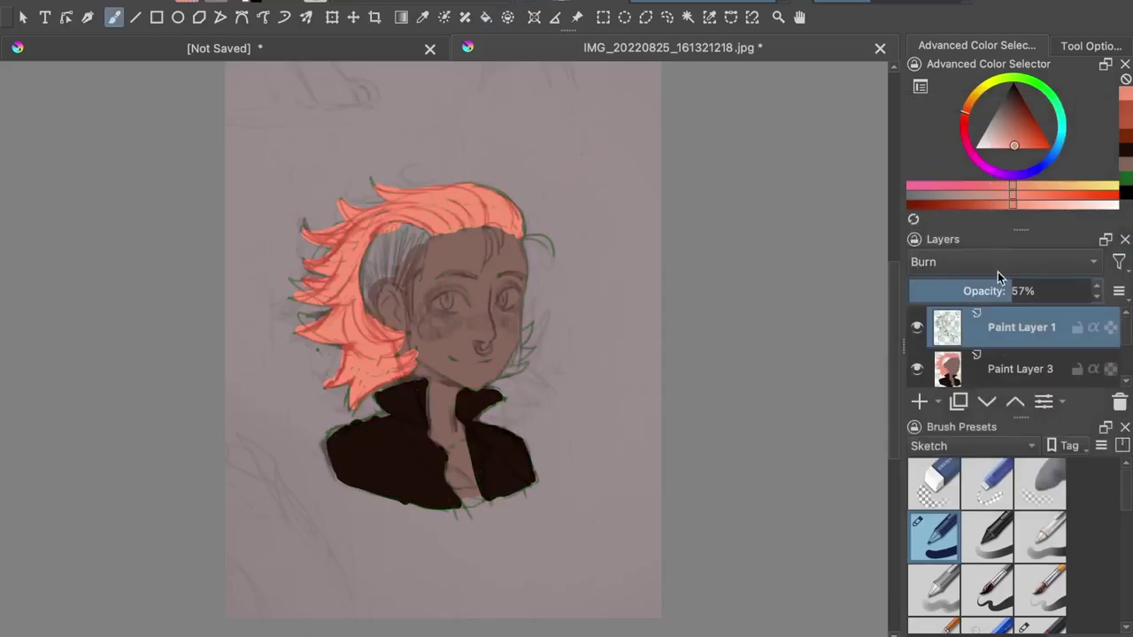
- On Paint Layer 3, paint salmon hair into the lower back tuft, the strands behind the far cheek and the forehead curl
{"action": "left_click", "coordinate": [1018, 366]}
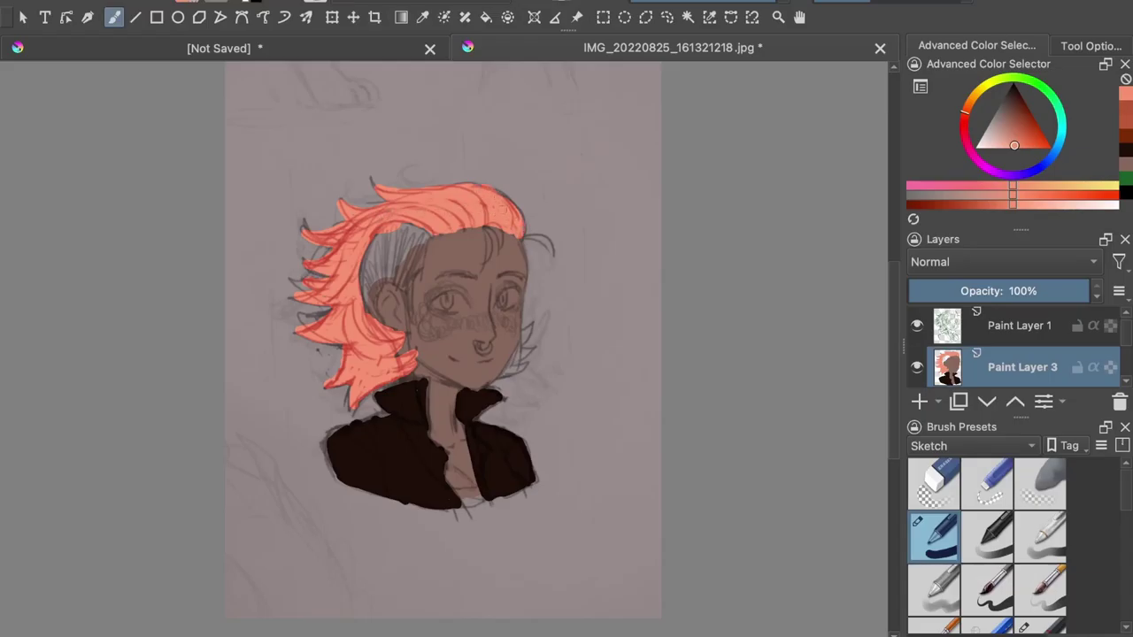
{"action": "mouse_move", "coordinate": [342, 345]}
{"action": "left_mouse_down"}
{"action": "mouse_move", "coordinate": [318, 389]}
{"action": "mouse_move", "coordinate": [352, 412]}
{"action": "left_mouse_up"}
{"action": "mouse_move", "coordinate": [531, 326]}
{"action": "left_mouse_down"}
{"action": "mouse_move", "coordinate": [503, 379]}
{"action": "mouse_move", "coordinate": [519, 364]}
{"action": "left_mouse_up"}
{"action": "left_click_drag", "start_coordinate": [526, 237], "coordinate": [554, 257]}
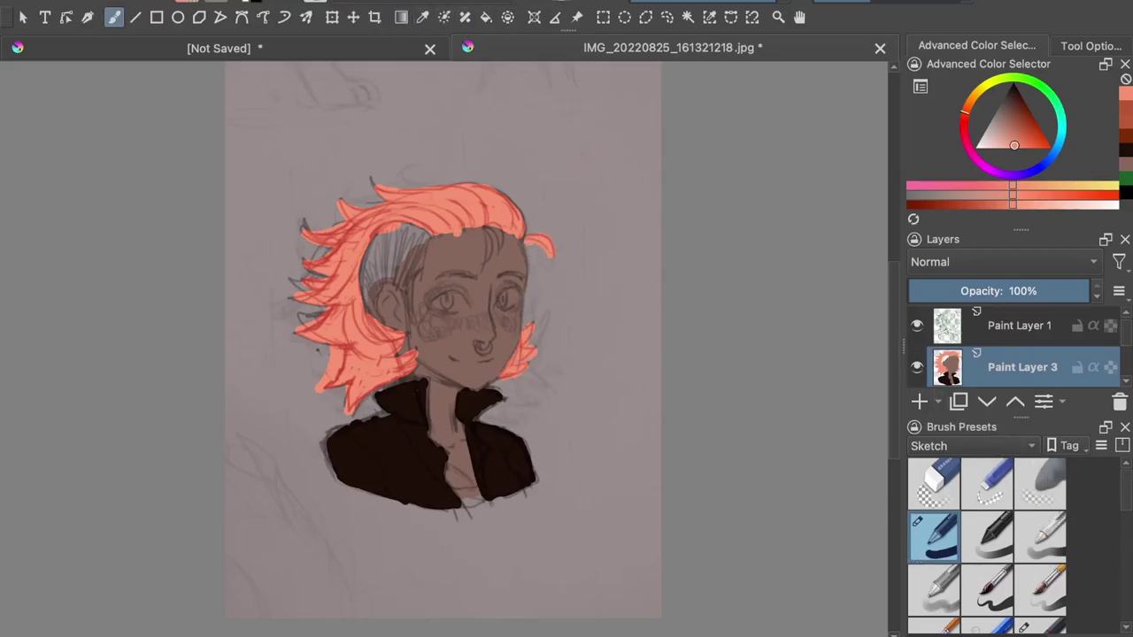
{"action": "left_click", "coordinate": [936, 591]}
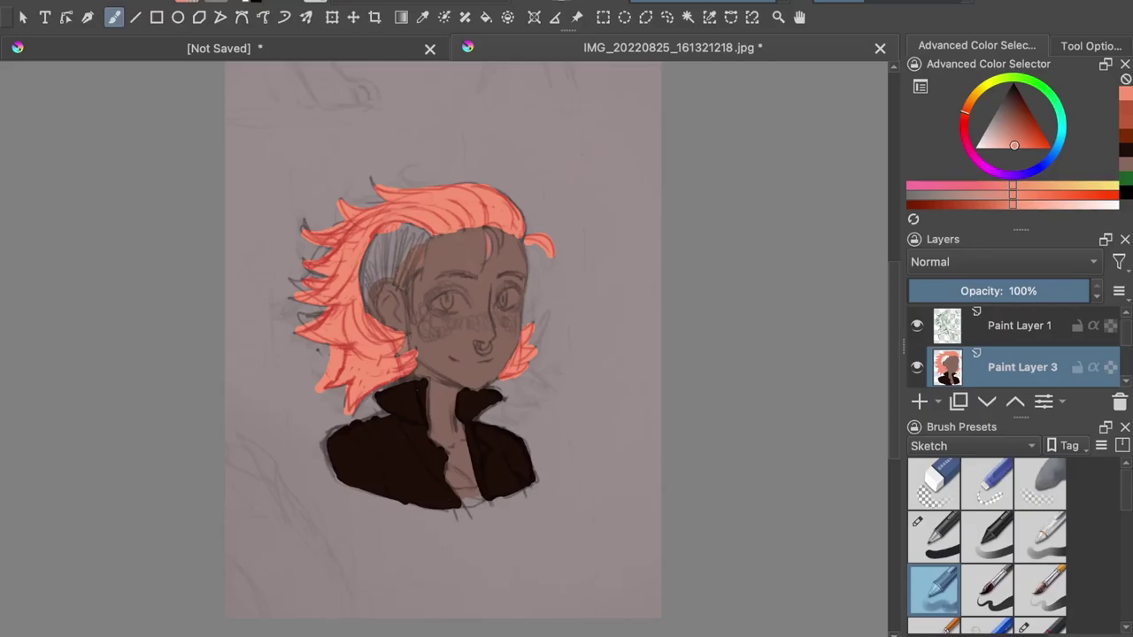
{"action": "left_click", "coordinate": [362, 282], "text": "ctrl"}
{"action": "left_click", "coordinate": [404, 351], "text": "ctrl"}
{"action": "left_click_drag", "start_coordinate": [458, 253], "coordinate": [492, 375]}
{"action": "mouse_move", "coordinate": [446, 316]}
{"action": "left_mouse_down"}
{"action": "mouse_move", "coordinate": [478, 377]}
{"action": "mouse_move", "coordinate": [469, 268]}
{"action": "left_mouse_up"}
{"action": "key", "text": "ctrl+z"}
- Return to the previous sketch brush and paint the shaved side of the head and the sideburn in muted salmon
{"action": "left_click", "coordinate": [948, 531]}
{"action": "mouse_move", "coordinate": [371, 284]}
{"action": "left_mouse_down"}
{"action": "mouse_move", "coordinate": [369, 310]}
{"action": "mouse_move", "coordinate": [395, 331]}
{"action": "left_mouse_up"}
{"action": "left_click_drag", "start_coordinate": [376, 294], "coordinate": [418, 257]}
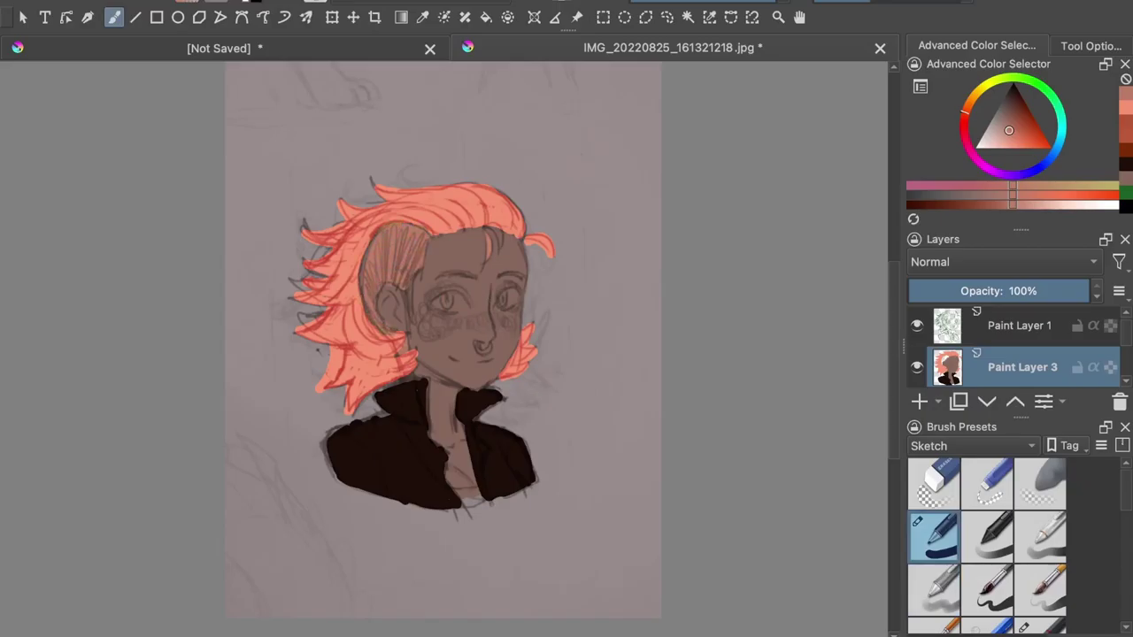
{"action": "left_click_drag", "start_coordinate": [408, 284], "coordinate": [412, 316]}
{"action": "left_click_drag", "start_coordinate": [414, 299], "coordinate": [426, 253]}
- Sample the dark jacket colour and sharpen the collar, lapels and lower edge of the jacket
{"action": "left_click", "coordinate": [384, 463], "text": "ctrl"}
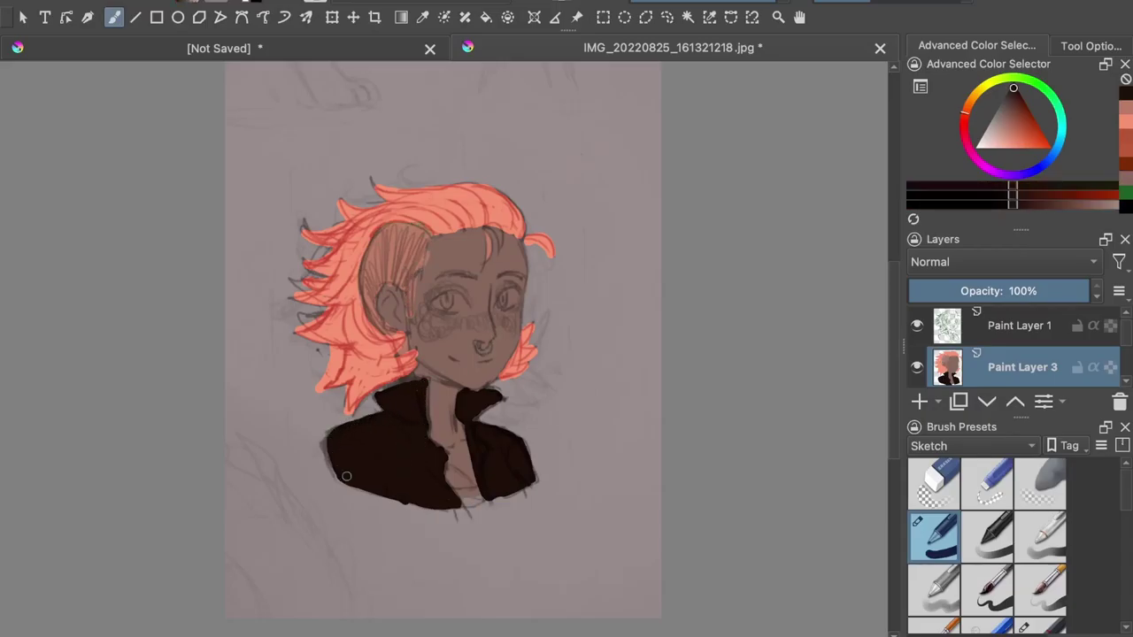
{"action": "left_click_drag", "start_coordinate": [497, 397], "coordinate": [530, 476]}
{"action": "mouse_move", "coordinate": [425, 398]}
{"action": "left_mouse_down"}
{"action": "mouse_move", "coordinate": [425, 378]}
{"action": "mouse_move", "coordinate": [381, 393]}
{"action": "mouse_move", "coordinate": [423, 393]}
{"action": "mouse_move", "coordinate": [417, 382]}
{"action": "mouse_move", "coordinate": [376, 405]}
{"action": "left_mouse_up"}
{"action": "left_click_drag", "start_coordinate": [439, 476], "coordinate": [461, 507]}
{"action": "left_click_drag", "start_coordinate": [465, 416], "coordinate": [487, 499]}
{"action": "mouse_move", "coordinate": [409, 505]}
{"action": "left_mouse_down"}
{"action": "mouse_move", "coordinate": [469, 517]}
{"action": "mouse_move", "coordinate": [521, 495]}
{"action": "left_mouse_up"}
- Fill the bottom of the neckline with a dark red undershirt and trim the jacket's lower edge to a point
{"action": "left_click", "coordinate": [1005, 108]}
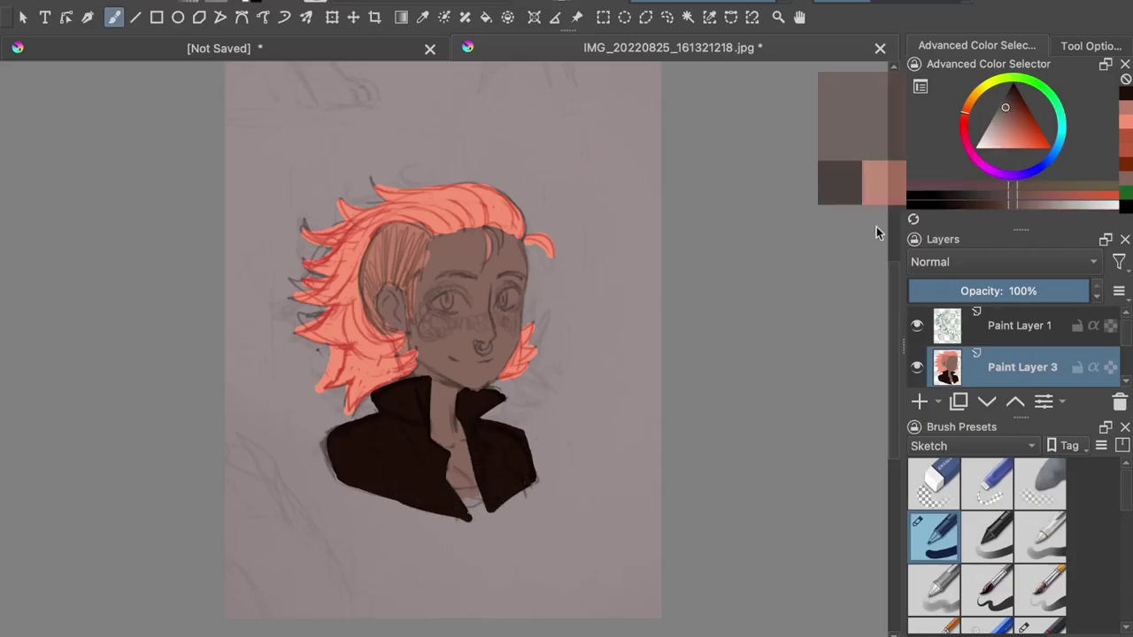
{"action": "left_click", "coordinate": [467, 498], "text": "ctrl"}
{"action": "key", "text": "ctrl+z"}
{"action": "mouse_move", "coordinate": [457, 491]}
{"action": "left_mouse_down"}
{"action": "mouse_move", "coordinate": [483, 515]}
{"action": "mouse_move", "coordinate": [465, 515]}
{"action": "mouse_move", "coordinate": [489, 497]}
{"action": "mouse_move", "coordinate": [483, 476]}
{"action": "mouse_move", "coordinate": [497, 515]}
{"action": "mouse_move", "coordinate": [480, 483]}
{"action": "mouse_move", "coordinate": [456, 492]}
{"action": "mouse_move", "coordinate": [486, 542]}
{"action": "left_mouse_up"}
{"action": "key", "text": "ctrl+z"}
{"action": "key", "text": "ctrl+z"}
{"action": "left_click", "coordinate": [447, 484], "text": "ctrl"}
{"action": "left_click", "coordinate": [468, 509], "text": "ctrl"}
{"action": "left_click_drag", "start_coordinate": [536, 482], "coordinate": [487, 540]}
{"action": "left_click_drag", "start_coordinate": [342, 487], "coordinate": [466, 516]}
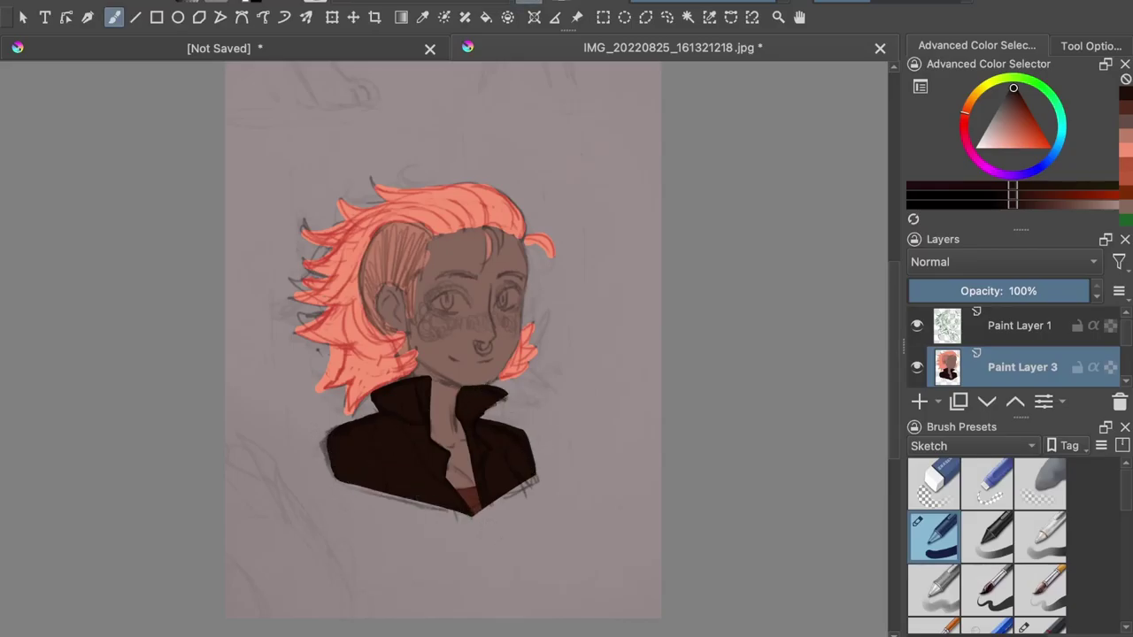
- Sample the skin and salmon hair colours, shape the forelocks on the forehead and paint both eyebrows salmon
{"action": "left_click", "coordinate": [467, 340], "text": "ctrl"}
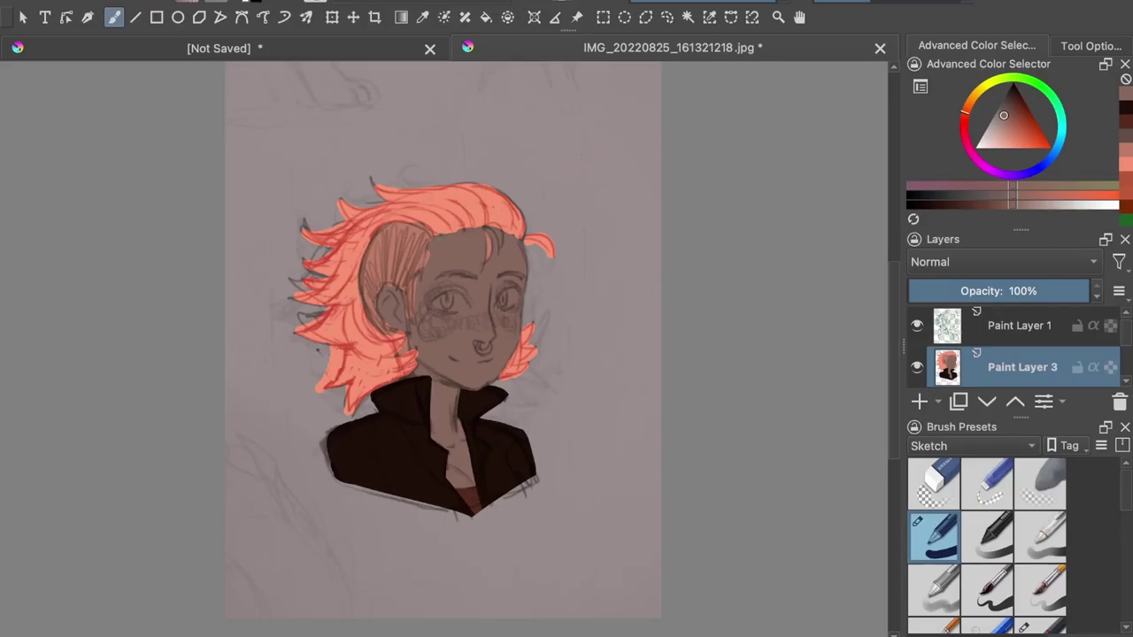
{"action": "left_click", "coordinate": [483, 185], "text": "ctrl"}
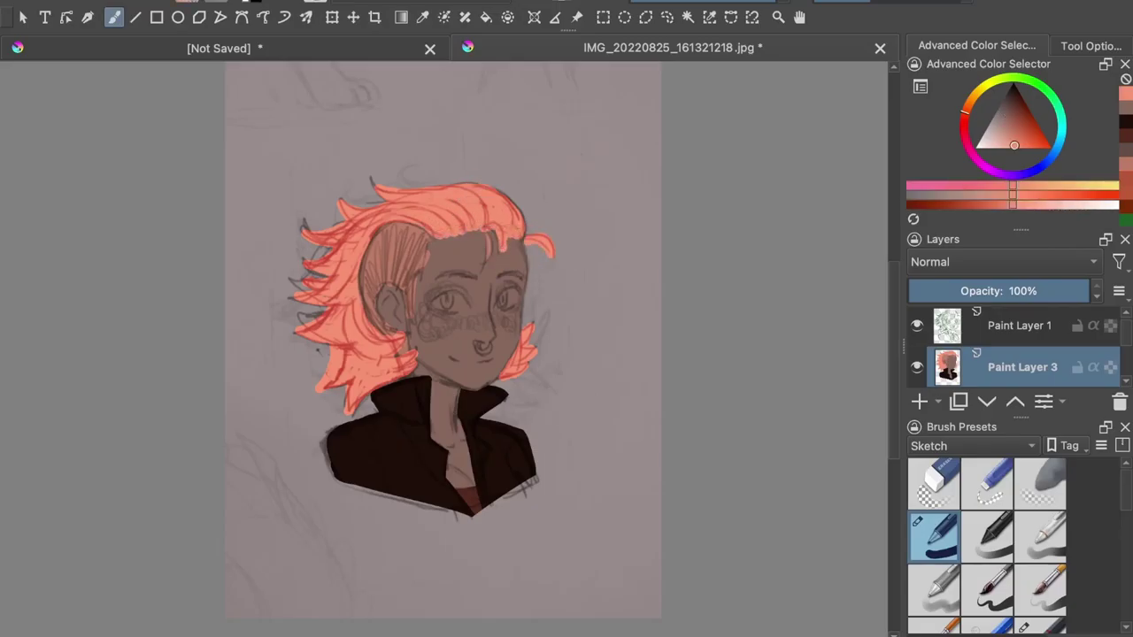
{"action": "left_click_drag", "start_coordinate": [502, 275], "coordinate": [525, 274]}
{"action": "left_click_drag", "start_coordinate": [437, 276], "coordinate": [479, 274]}
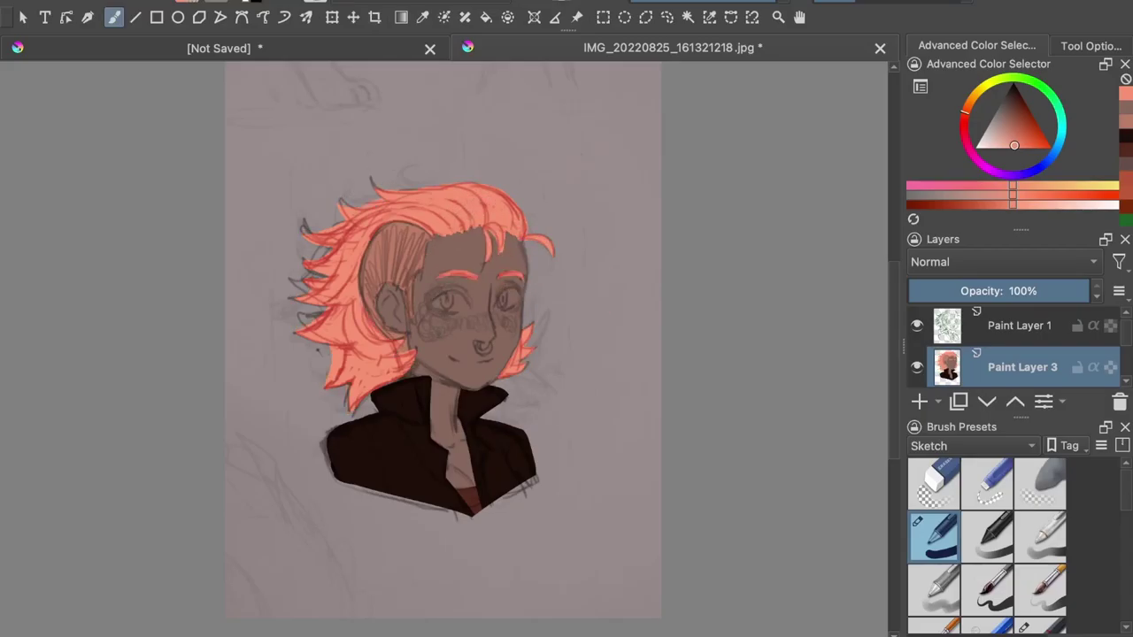
- Choose a light grey and paint the whites of both eyes
{"action": "left_click", "coordinate": [398, 232], "text": "ctrl"}
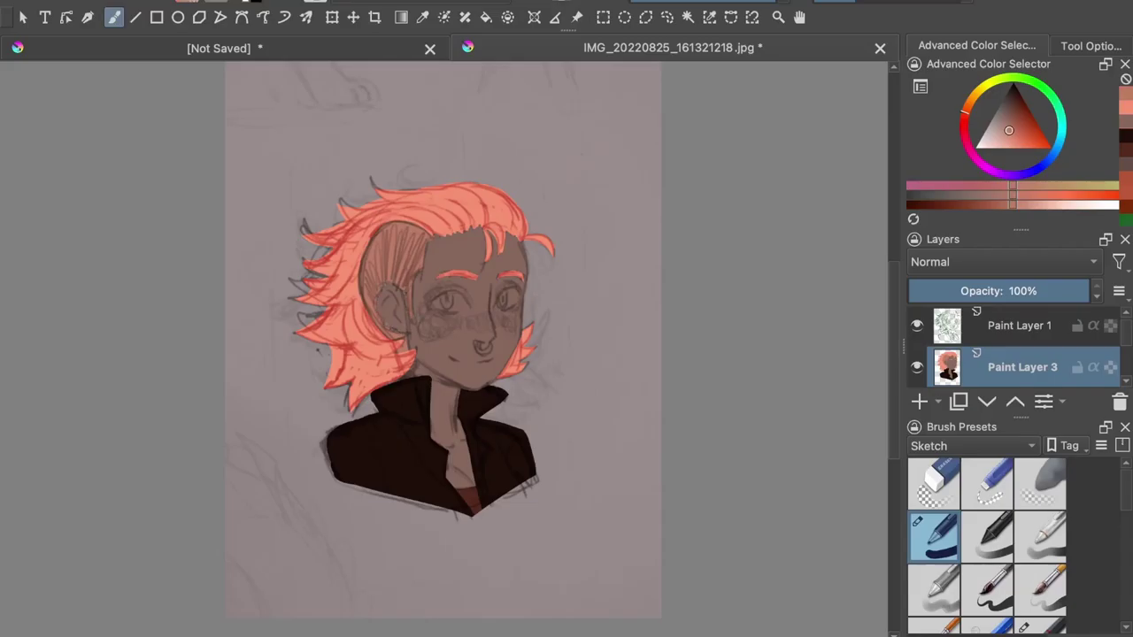
{"action": "left_click", "coordinate": [990, 125]}
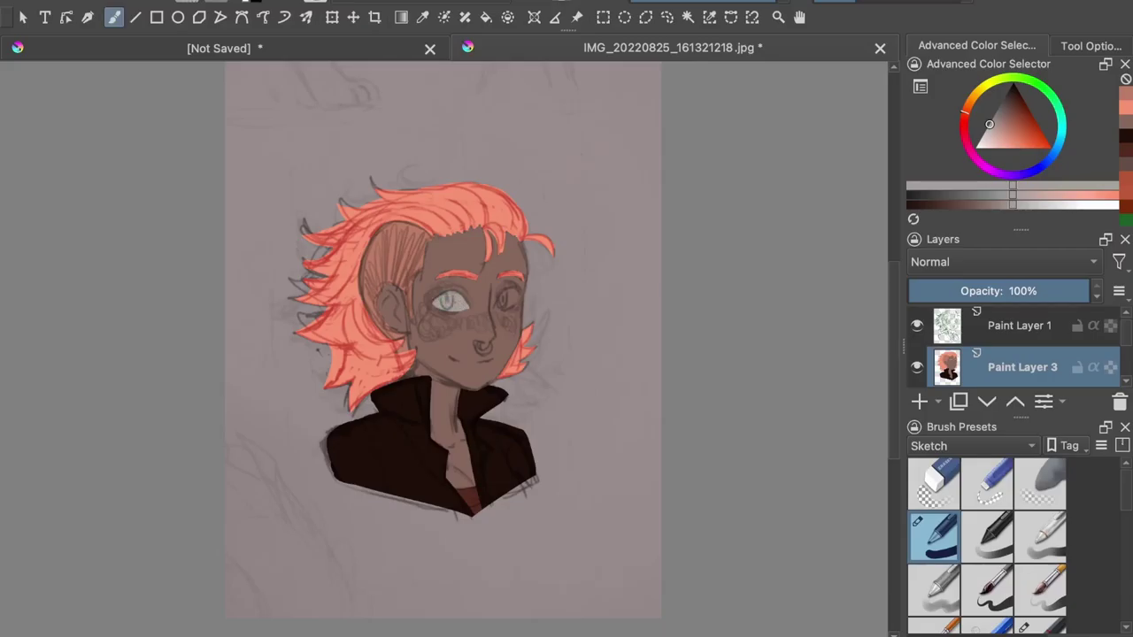
{"action": "left_click_drag", "start_coordinate": [446, 295], "coordinate": [449, 305]}
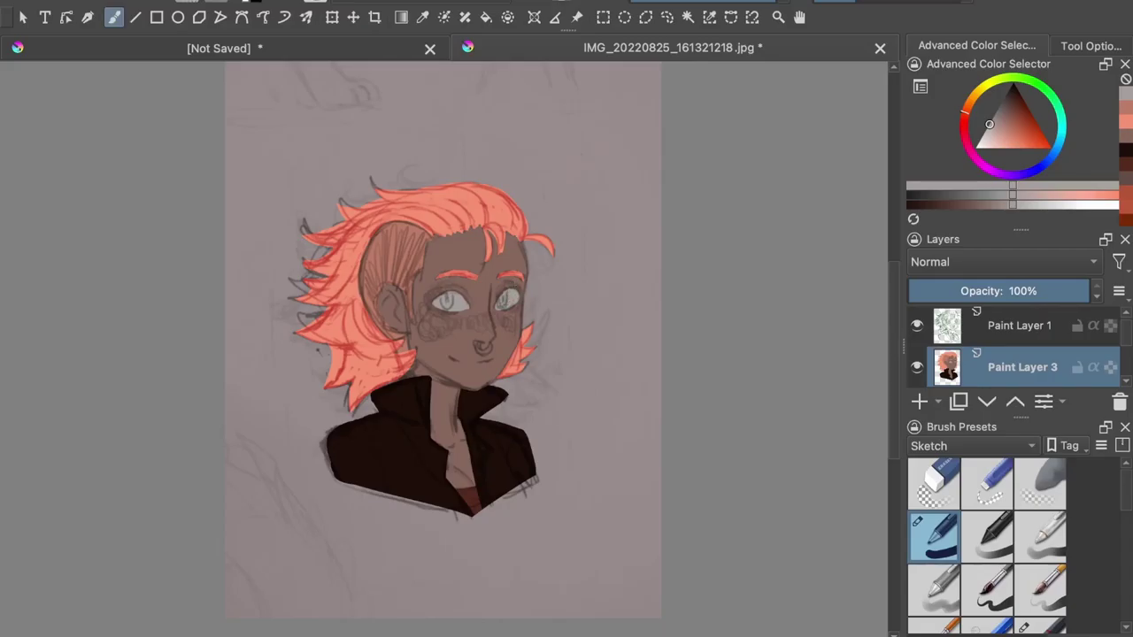
- Choose a peach-orange for the nose ring, undo the first strokes and repaint it in a slightly more muted tone
{"action": "mouse_move", "coordinate": [1015, 141]}
{"action": "left_mouse_down"}
{"action": "mouse_move", "coordinate": [1022, 121]}
{"action": "mouse_move", "coordinate": [1009, 145]}
{"action": "left_mouse_up"}
{"action": "left_click", "coordinate": [1016, 184]}
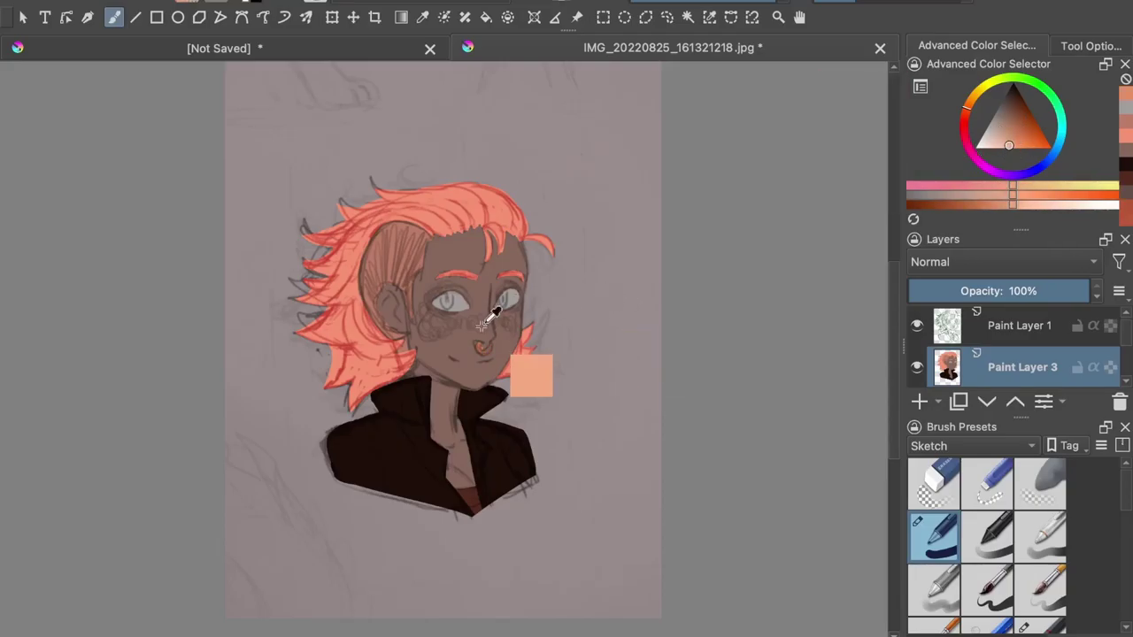
{"action": "key", "text": "super+z"}
{"action": "key", "text": "super+z"}
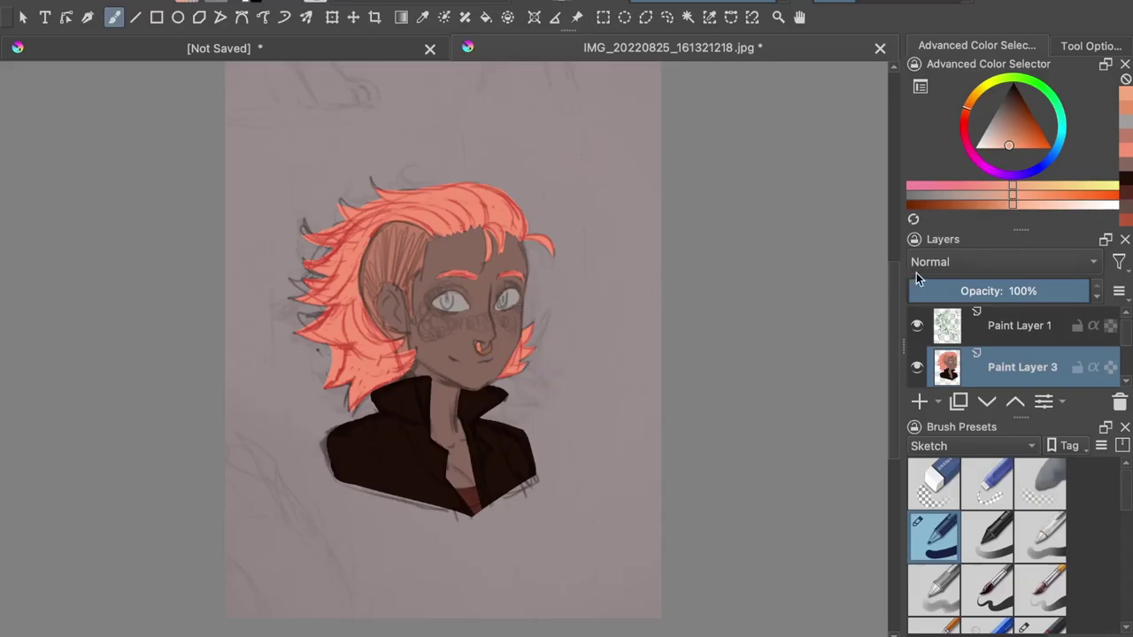
{"action": "left_click_drag", "start_coordinate": [1006, 140], "coordinate": [1006, 141]}
{"action": "left_click_drag", "start_coordinate": [477, 346], "coordinate": [490, 347]}
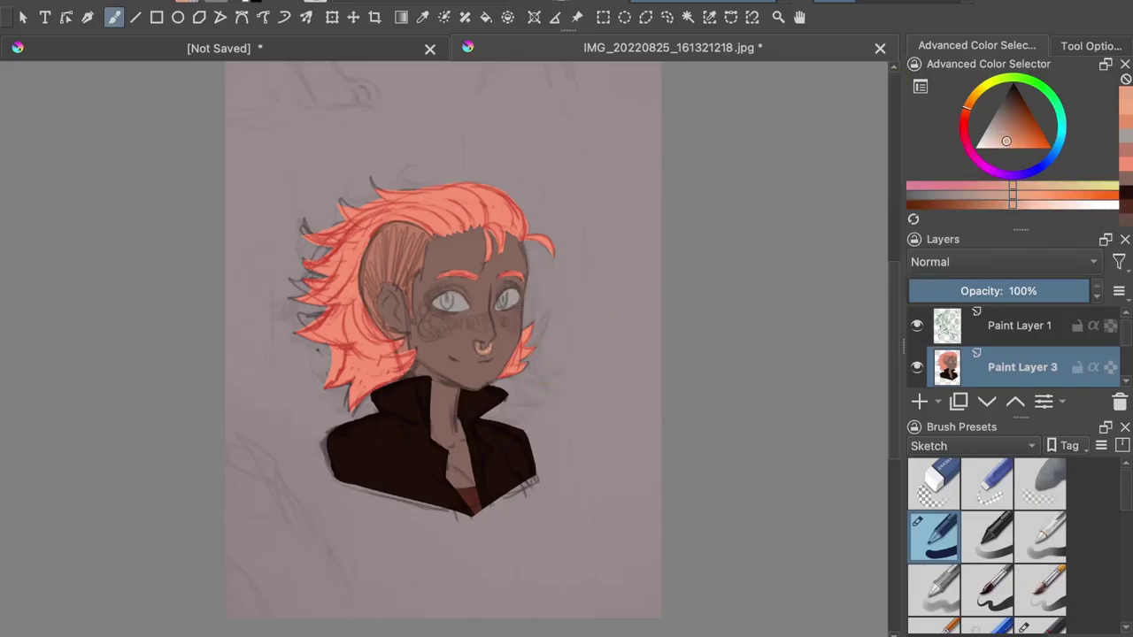
- Choose a dark brown, paint both irises and check the flat colours with the linework layer temporarily hidden
{"action": "left_click_drag", "start_coordinate": [1006, 140], "coordinate": [1013, 107]}
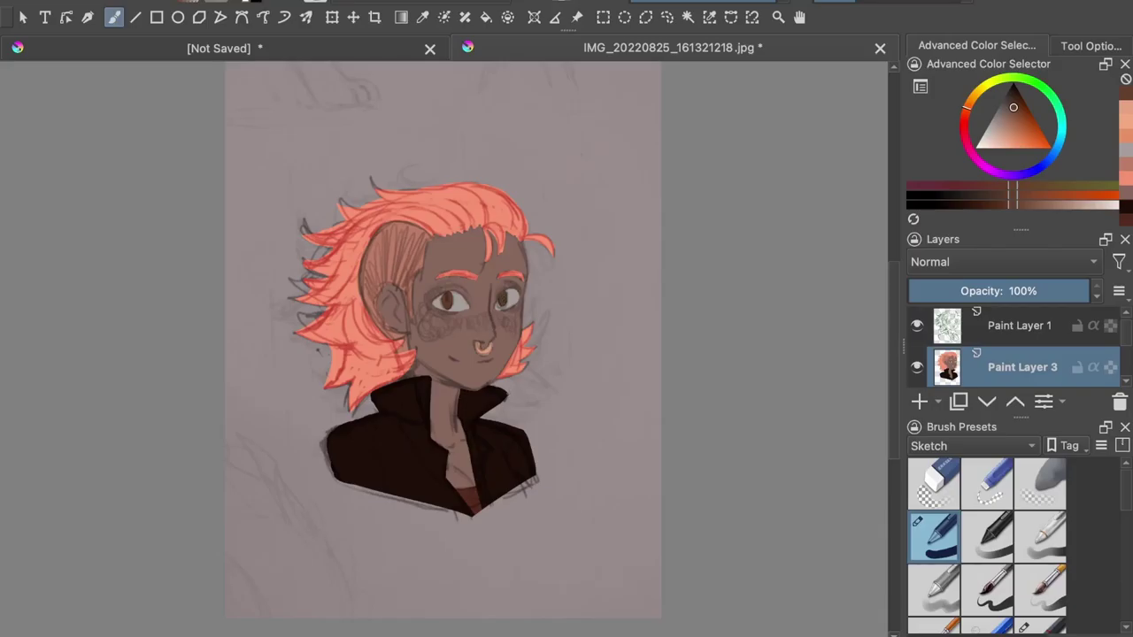
{"action": "left_click", "coordinate": [920, 325]}
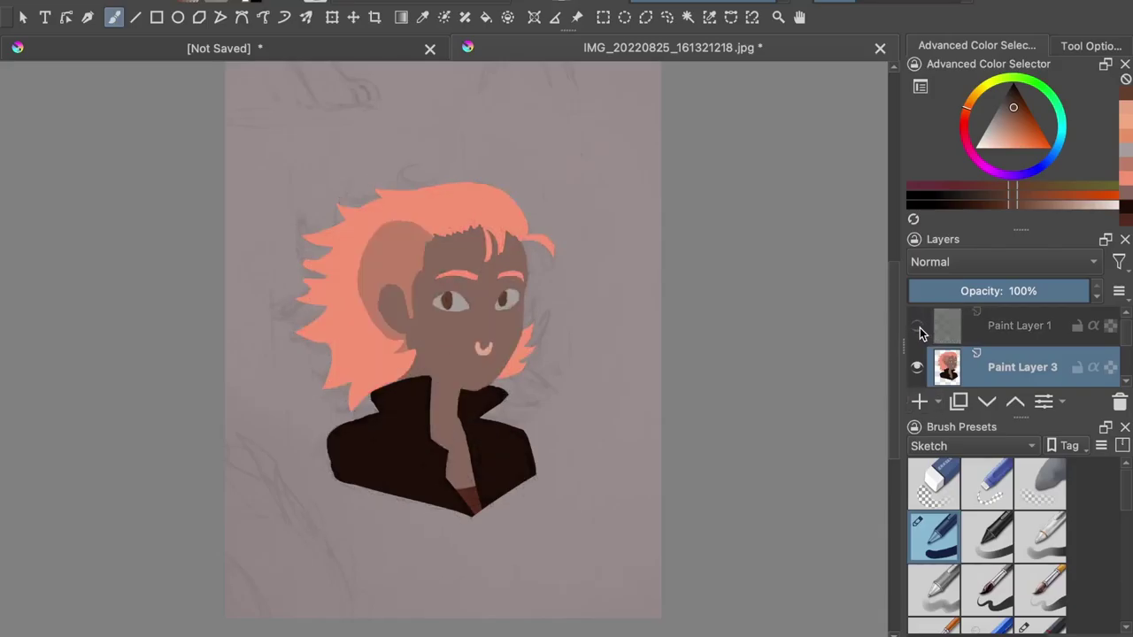
{"action": "left_click", "coordinate": [919, 326]}
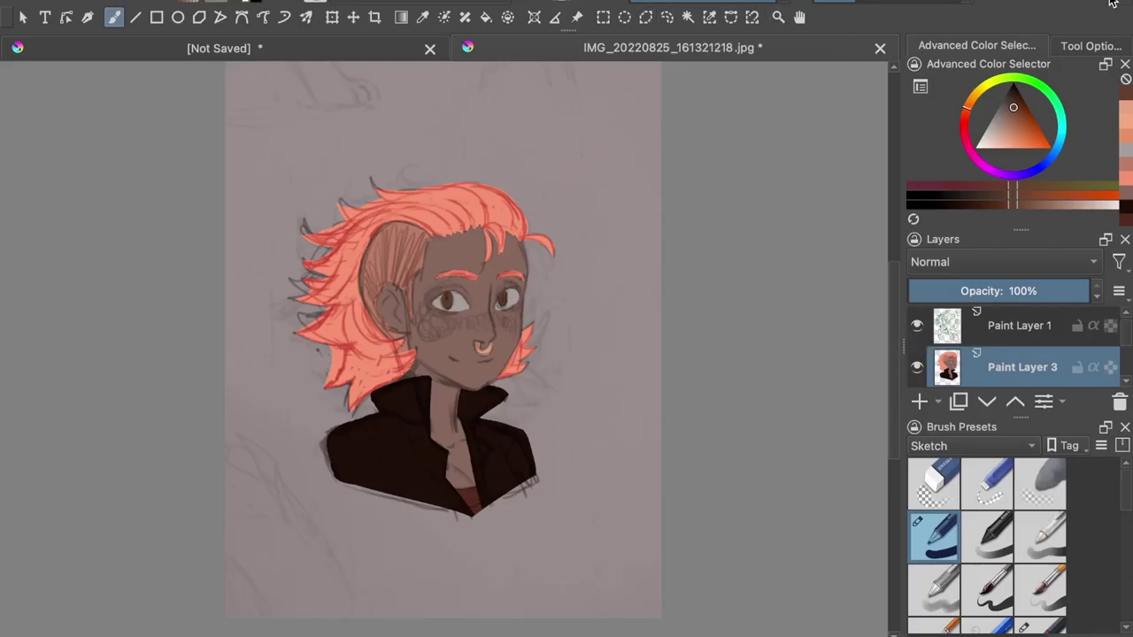
- Show the Overview docker
{"action": "left_click", "coordinate": [541, 7]}
{"action": "mouse_move", "coordinate": [609, 49]}
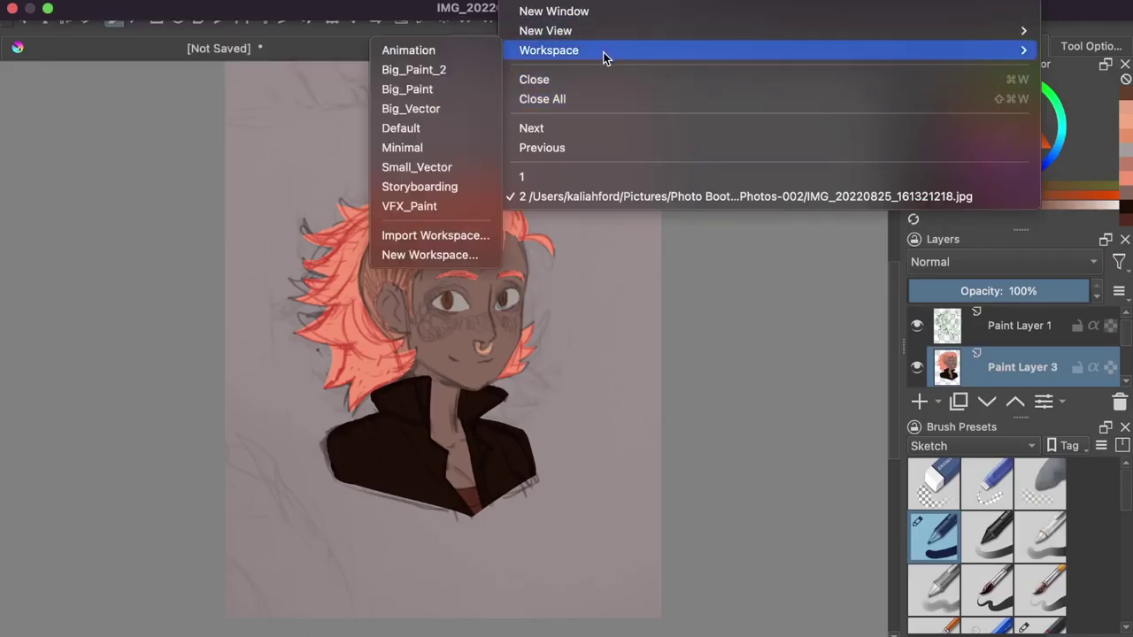
{"action": "mouse_move", "coordinate": [469, 7]}
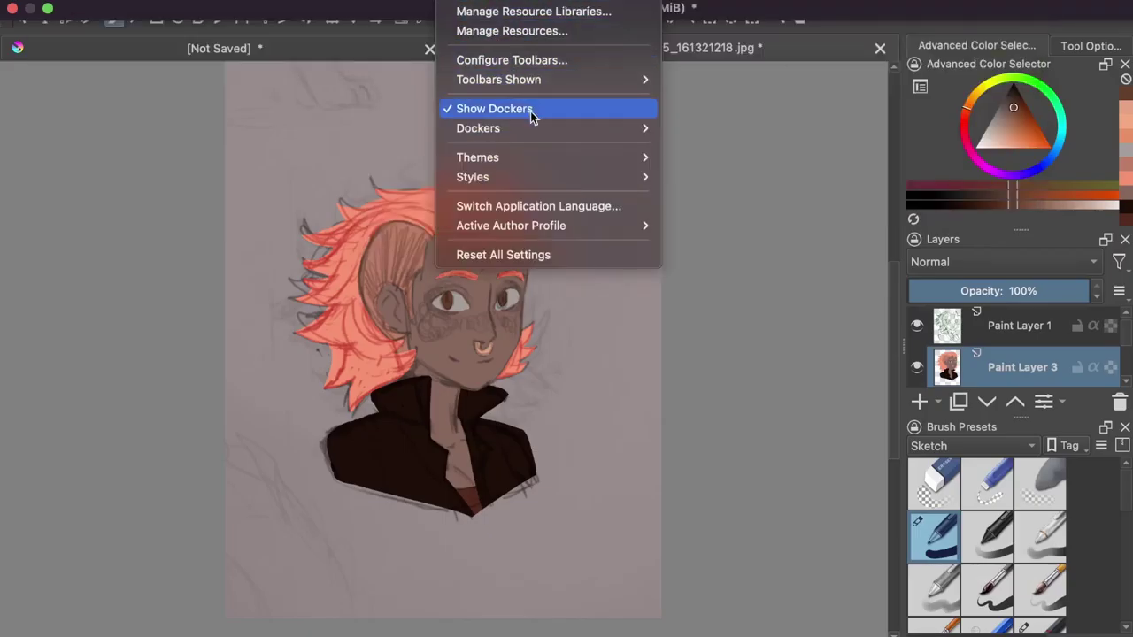
{"action": "mouse_move", "coordinate": [566, 128]}
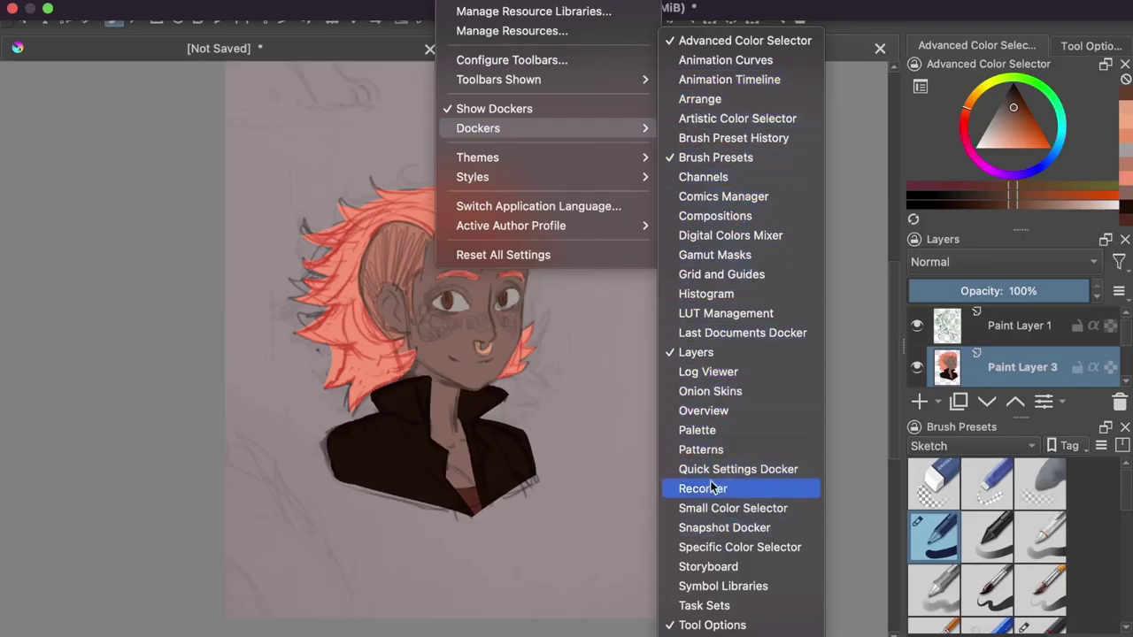
{"action": "left_click", "coordinate": [703, 411]}
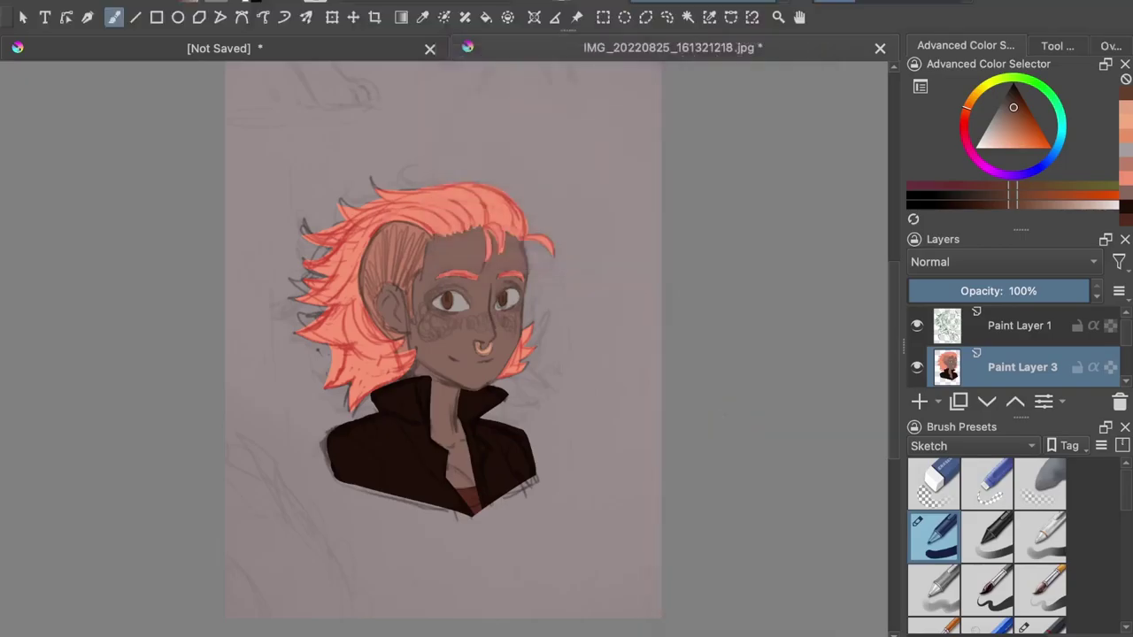
- Detach the Overview docker, enlarge it and place it as a floating panel beside the portrait
{"action": "left_click_drag", "start_coordinate": [1110, 46], "coordinate": [865, 184]}
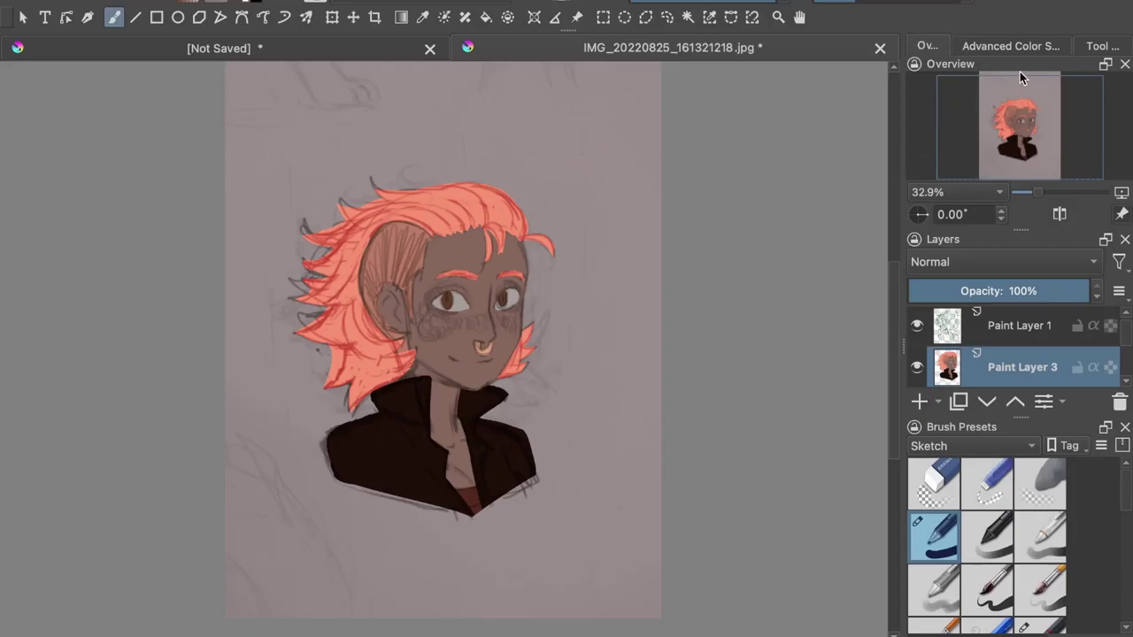
{"action": "left_click_drag", "start_coordinate": [1019, 69], "coordinate": [758, 119]}
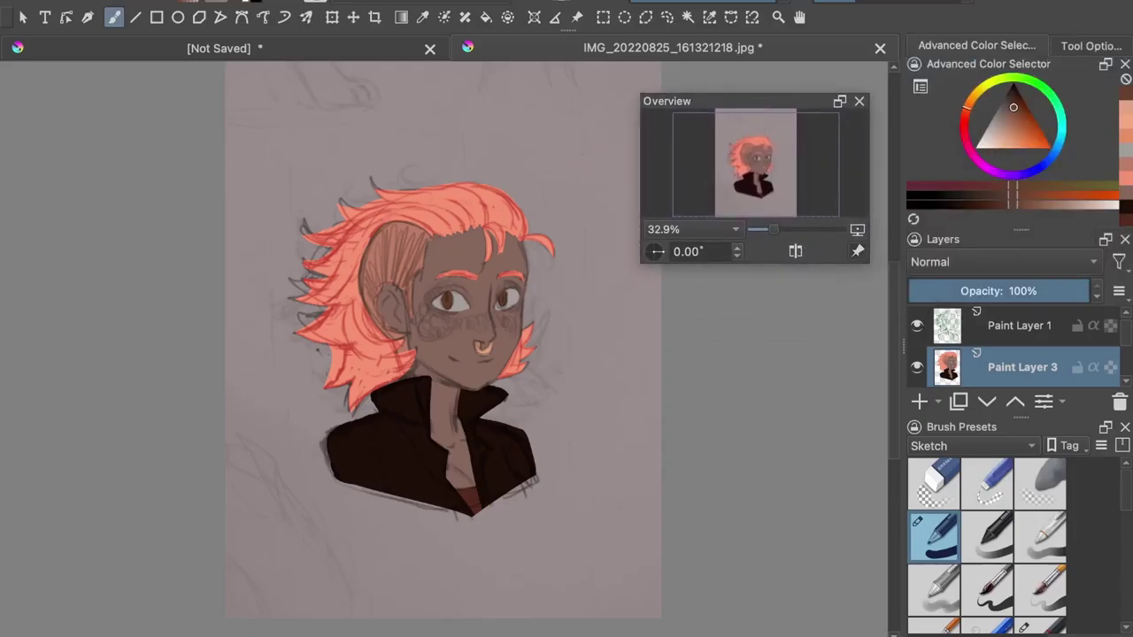
{"action": "left_click_drag", "start_coordinate": [868, 261], "coordinate": [871, 483]}
{"action": "left_click_drag", "start_coordinate": [785, 102], "coordinate": [145, 73]}
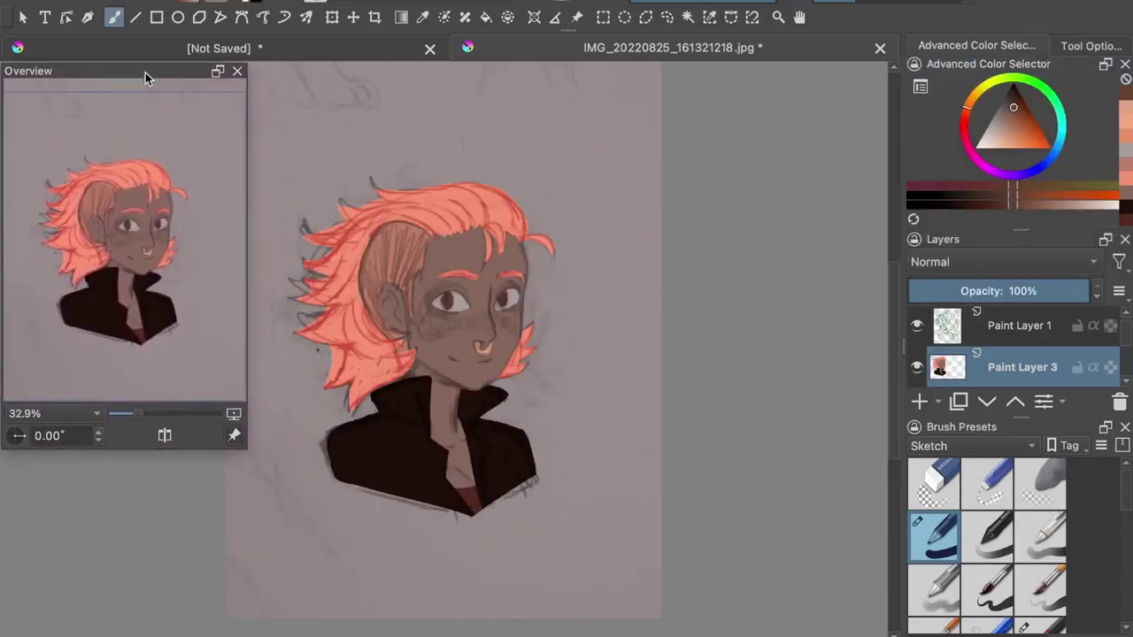
- Fit the canvas view to the page height through the Overview and unpin the Overview's controls
{"action": "left_click_drag", "start_coordinate": [138, 414], "coordinate": [153, 415]}
{"action": "left_click", "coordinate": [88, 414]}
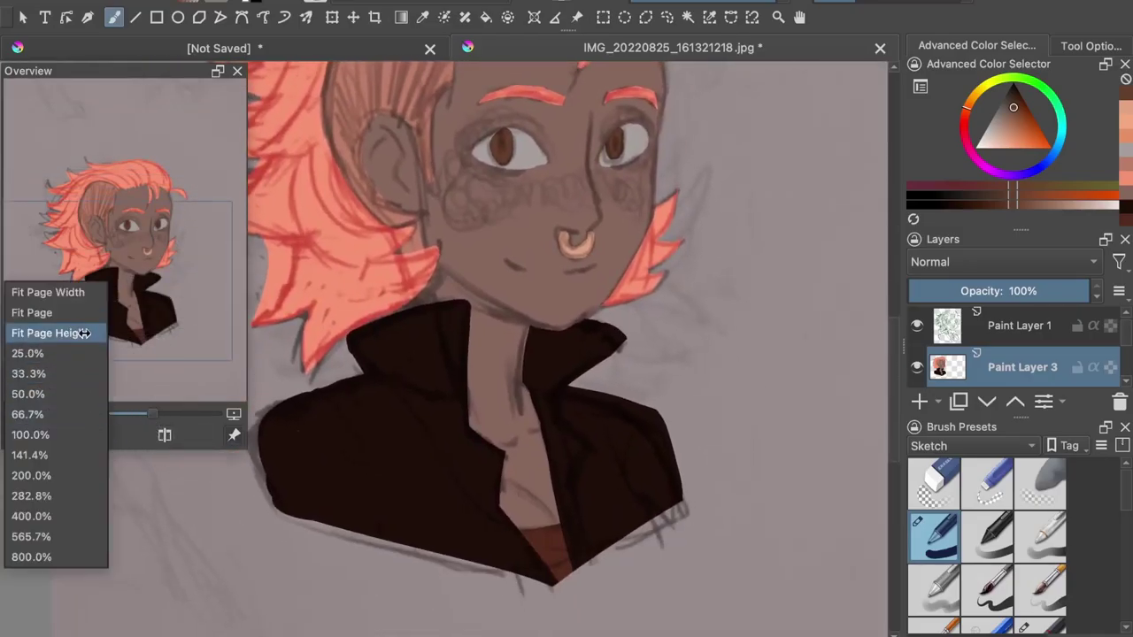
{"action": "left_click", "coordinate": [40, 335]}
{"action": "left_click", "coordinate": [233, 437]}
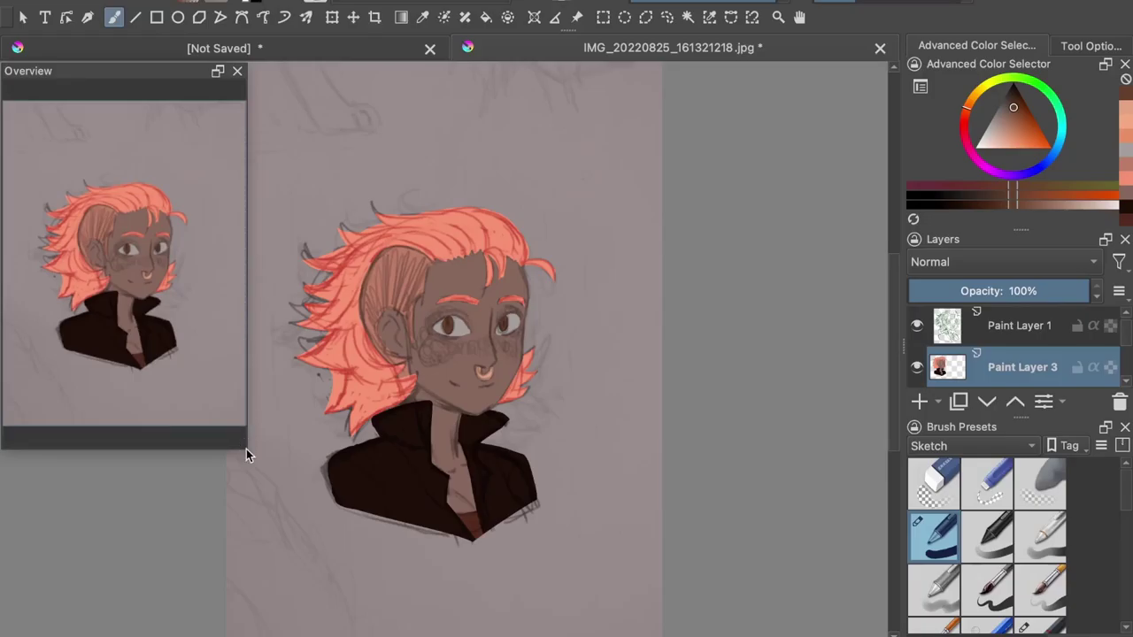
- Sample the skin tone and clean up the flat colour of the ear and the adjoining skin
{"action": "scroll", "coordinate": [475, 602], "scroll_direction": "left", "scroll_amount": 3}
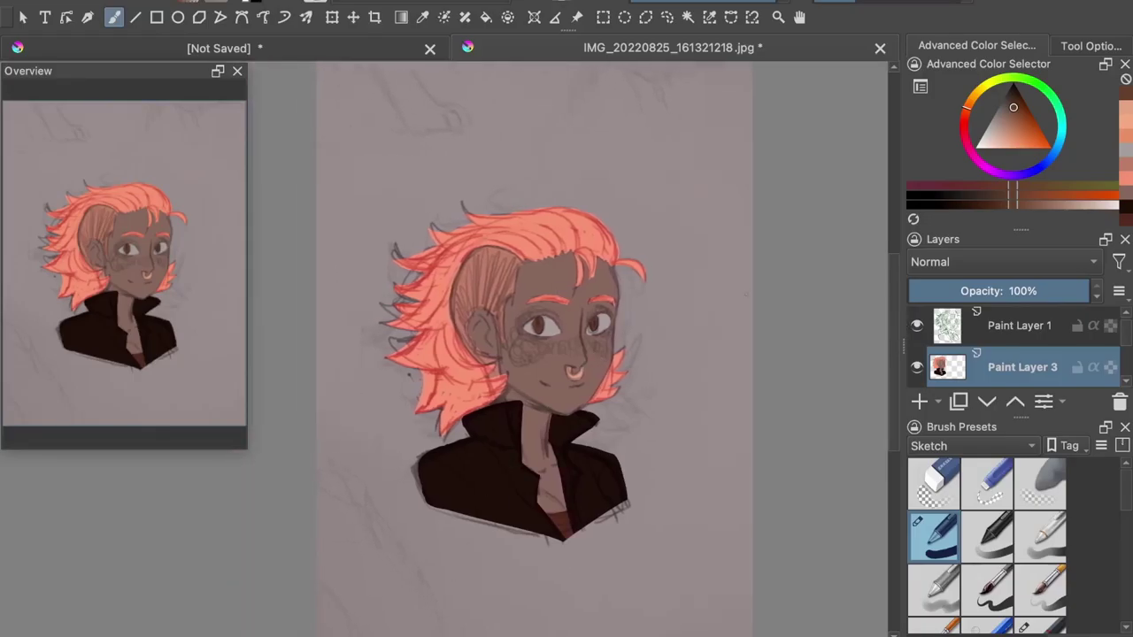
{"action": "left_click_drag", "start_coordinate": [182, 346], "coordinate": [184, 234]}
{"action": "left_click_drag", "start_coordinate": [214, 437], "coordinate": [206, 347]}
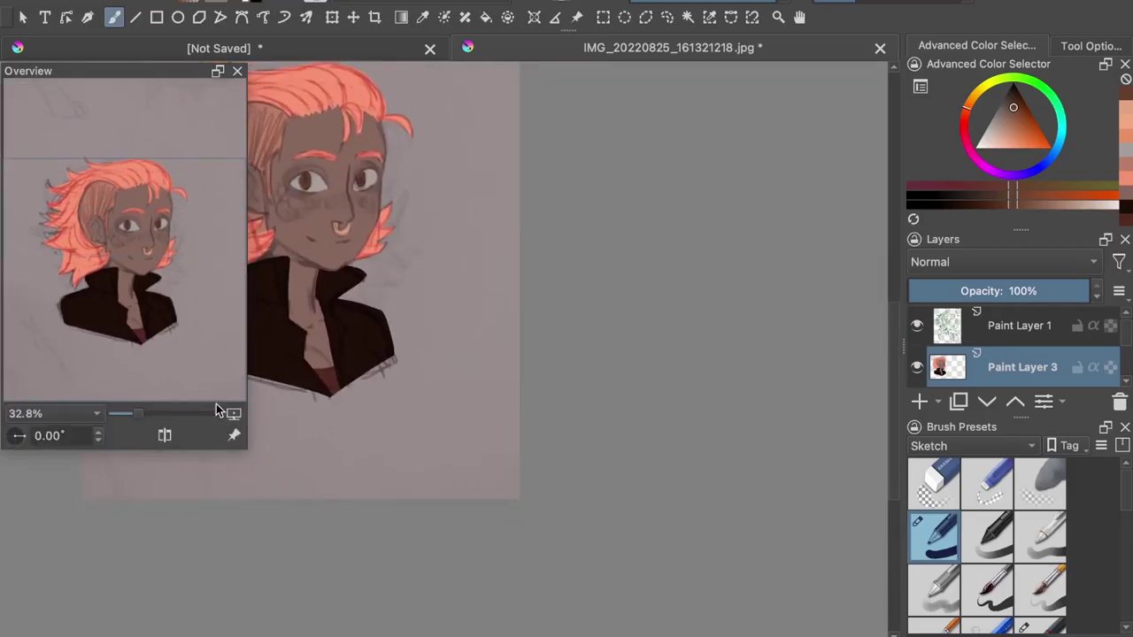
{"action": "left_click_drag", "start_coordinate": [141, 415], "coordinate": [155, 413]}
{"action": "left_click_drag", "start_coordinate": [157, 346], "coordinate": [70, 269]}
{"action": "left_click_drag", "start_coordinate": [415, 315], "coordinate": [422, 330]}
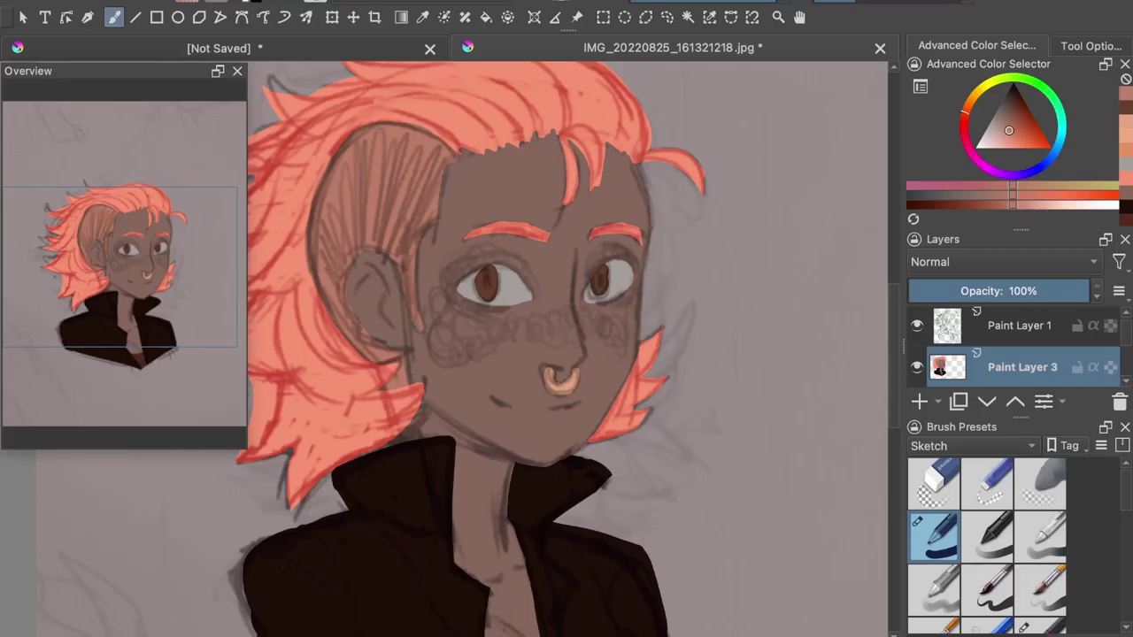
{"action": "left_click", "coordinate": [372, 305], "text": "ctrl"}
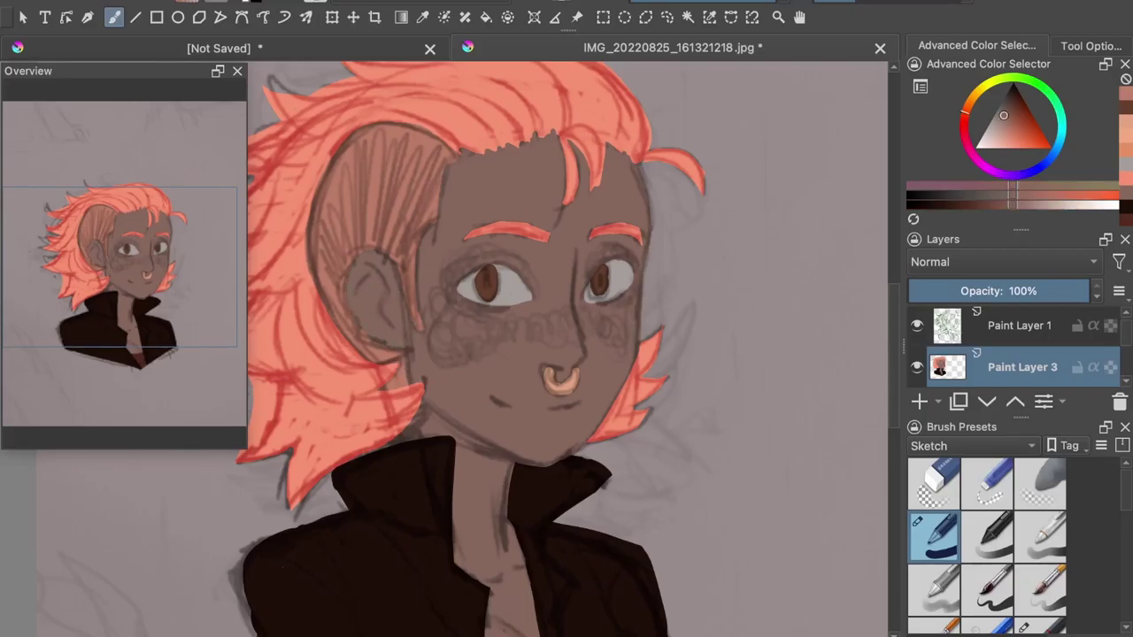
{"action": "left_click_drag", "start_coordinate": [366, 337], "coordinate": [345, 264]}
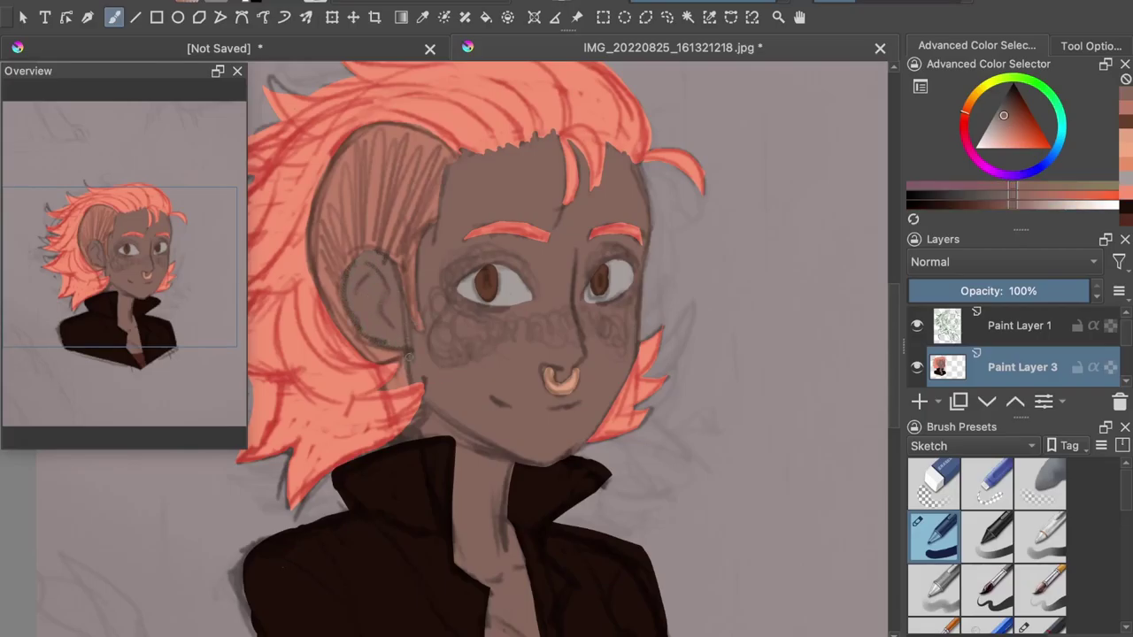
- Sample the coral hair colour, smooth the hairline and forehead strands, and correct their edges with the sampled skin tone
{"action": "left_click", "coordinate": [397, 367], "text": "ctrl"}
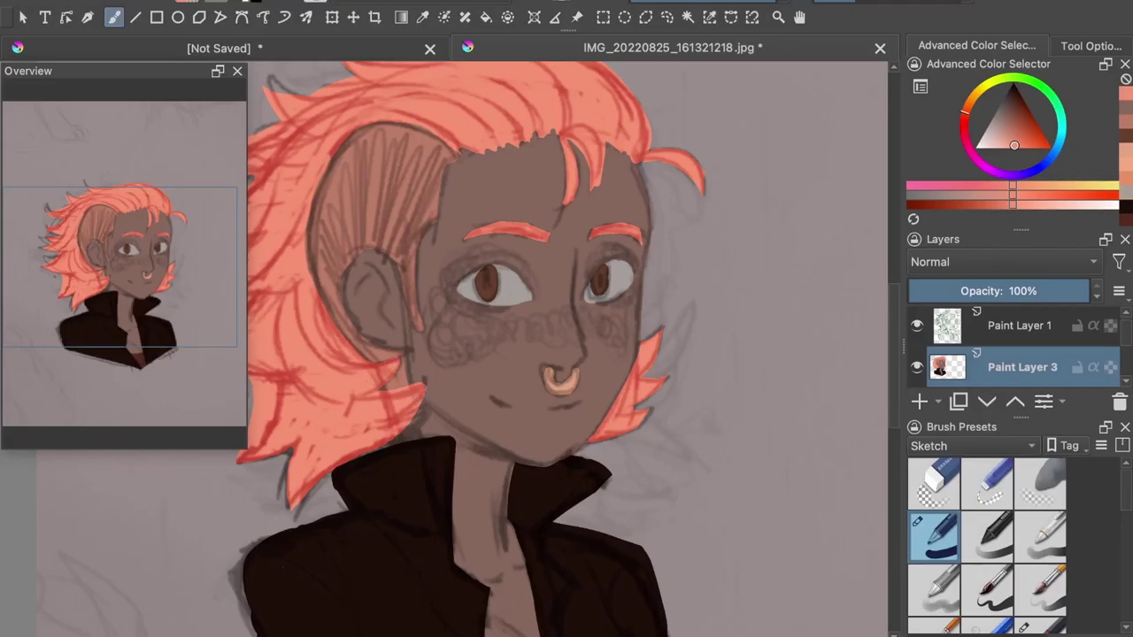
{"action": "mouse_move", "coordinate": [558, 132]}
{"action": "left_mouse_down"}
{"action": "mouse_move", "coordinate": [453, 153]}
{"action": "mouse_move", "coordinate": [402, 122]}
{"action": "mouse_move", "coordinate": [340, 147]}
{"action": "mouse_move", "coordinate": [313, 198]}
{"action": "mouse_move", "coordinate": [309, 271]}
{"action": "mouse_move", "coordinate": [323, 306]}
{"action": "left_mouse_up"}
{"action": "key", "text": "ctrl+z"}
{"action": "mouse_move", "coordinate": [332, 319]}
{"action": "left_mouse_down"}
{"action": "mouse_move", "coordinate": [346, 339]}
{"action": "mouse_move", "coordinate": [337, 328]}
{"action": "left_mouse_up"}
{"action": "key", "text": "ctrl+z"}
{"action": "mouse_move", "coordinate": [580, 153]}
{"action": "left_mouse_down"}
{"action": "mouse_move", "coordinate": [569, 209]}
{"action": "mouse_move", "coordinate": [557, 139]}
{"action": "mouse_move", "coordinate": [592, 196]}
{"action": "left_mouse_up"}
{"action": "left_click_drag", "start_coordinate": [637, 164], "coordinate": [680, 169]}
{"action": "mouse_move", "coordinate": [606, 142]}
{"action": "left_mouse_down"}
{"action": "mouse_move", "coordinate": [638, 180]}
{"action": "mouse_move", "coordinate": [627, 160]}
{"action": "left_mouse_up"}
{"action": "left_click", "coordinate": [627, 182], "text": "ctrl"}
{"action": "left_click_drag", "start_coordinate": [611, 146], "coordinate": [635, 164]}
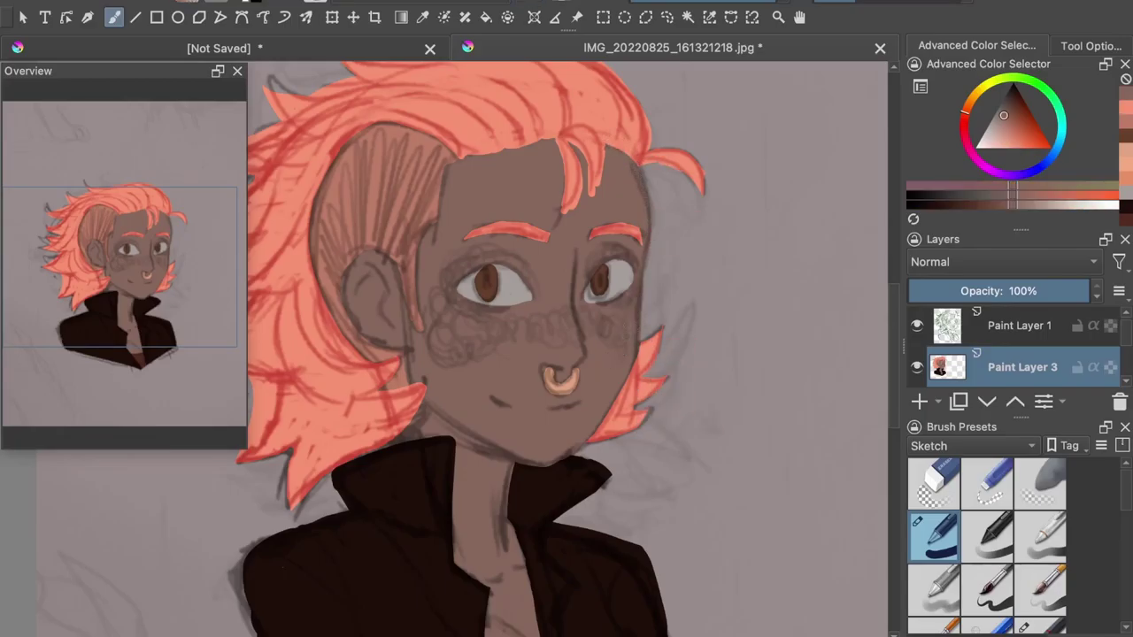
- Choose a dark brown and draw the upper and lower lash lines on both eyes
{"action": "left_click", "coordinate": [1010, 100]}
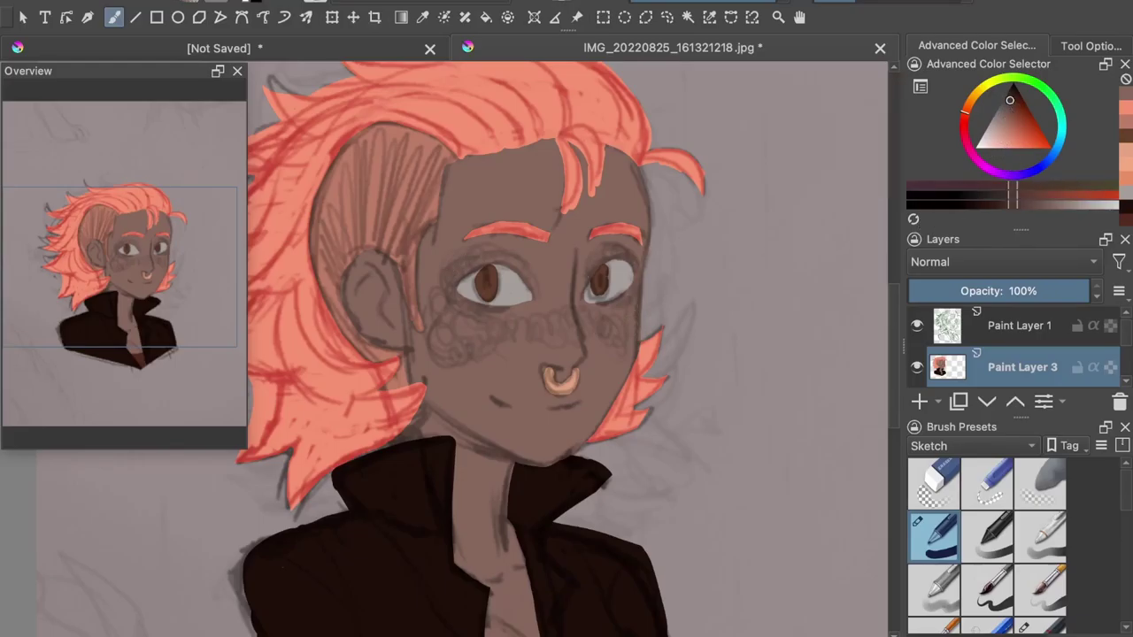
{"action": "mouse_move", "coordinate": [532, 297]}
{"action": "left_mouse_down"}
{"action": "mouse_move", "coordinate": [515, 277]}
{"action": "mouse_move", "coordinate": [448, 281]}
{"action": "mouse_move", "coordinate": [466, 275]}
{"action": "left_mouse_up"}
{"action": "key", "text": "ctrl+z"}
{"action": "key", "text": "ctrl+z"}
{"action": "mouse_move", "coordinate": [584, 301]}
{"action": "left_mouse_down"}
{"action": "mouse_move", "coordinate": [621, 254]}
{"action": "mouse_move", "coordinate": [641, 276]}
{"action": "left_mouse_up"}
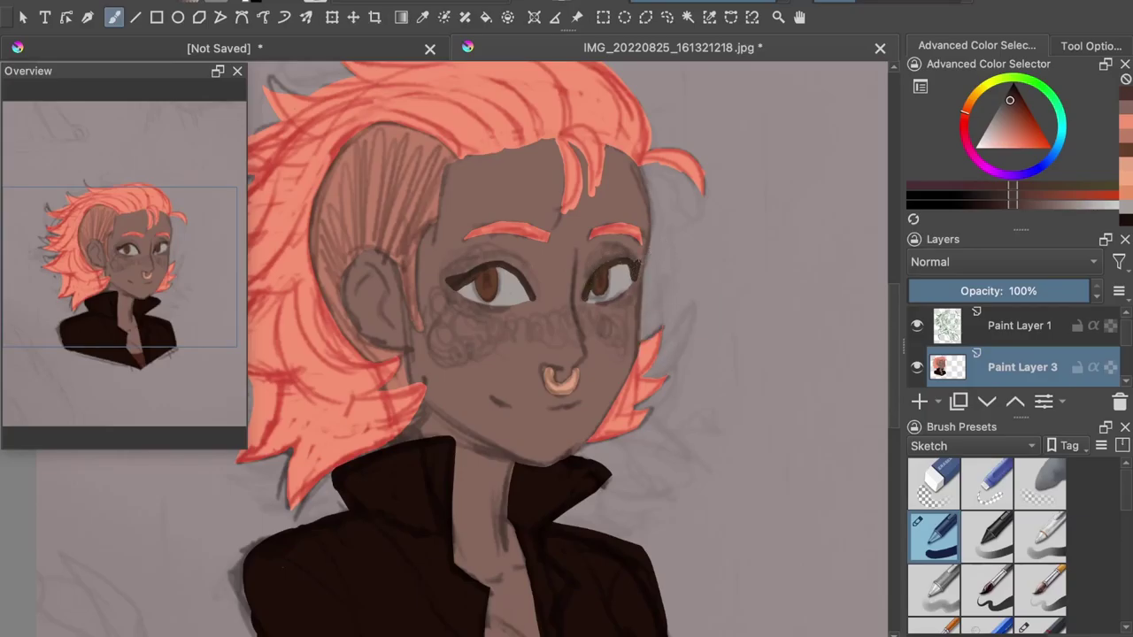
{"action": "mouse_move", "coordinate": [467, 299]}
{"action": "left_mouse_down"}
{"action": "mouse_move", "coordinate": [499, 305]}
{"action": "mouse_move", "coordinate": [464, 296]}
{"action": "left_mouse_up"}
{"action": "left_click_drag", "start_coordinate": [607, 301], "coordinate": [637, 287]}
- Sample the pale grey of the near eye's white and repaint the white inside the lash line
{"action": "left_click", "coordinate": [513, 285], "text": "ctrl"}
{"action": "left_click_drag", "start_coordinate": [483, 284], "coordinate": [521, 279]}
{"action": "key", "text": "ctrl+z"}
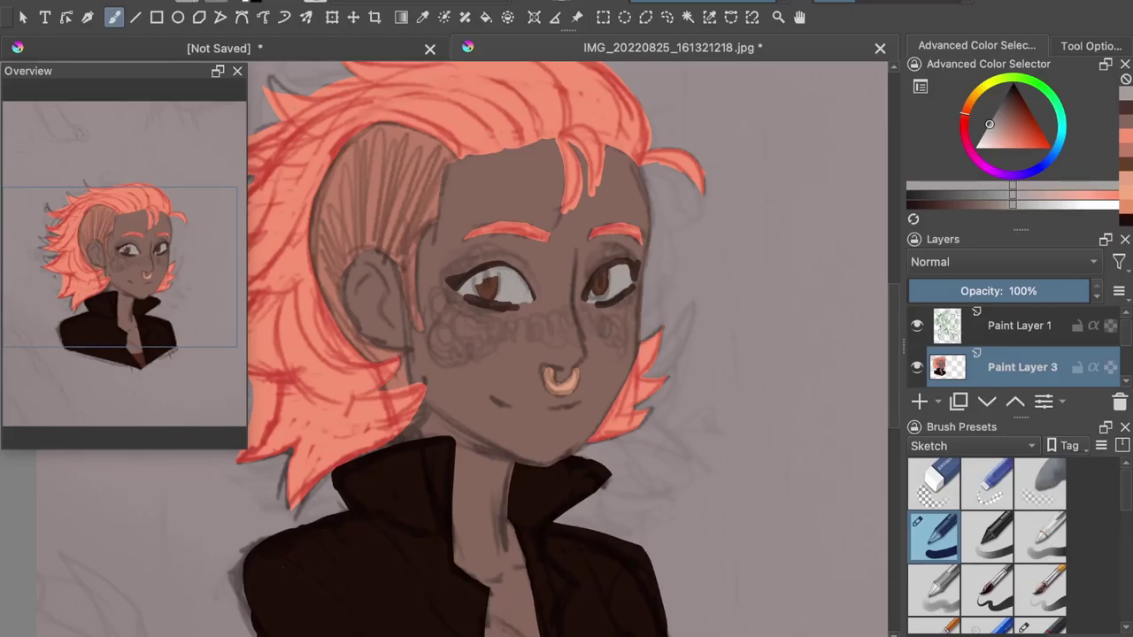
{"action": "left_click", "coordinate": [506, 281], "text": "ctrl"}
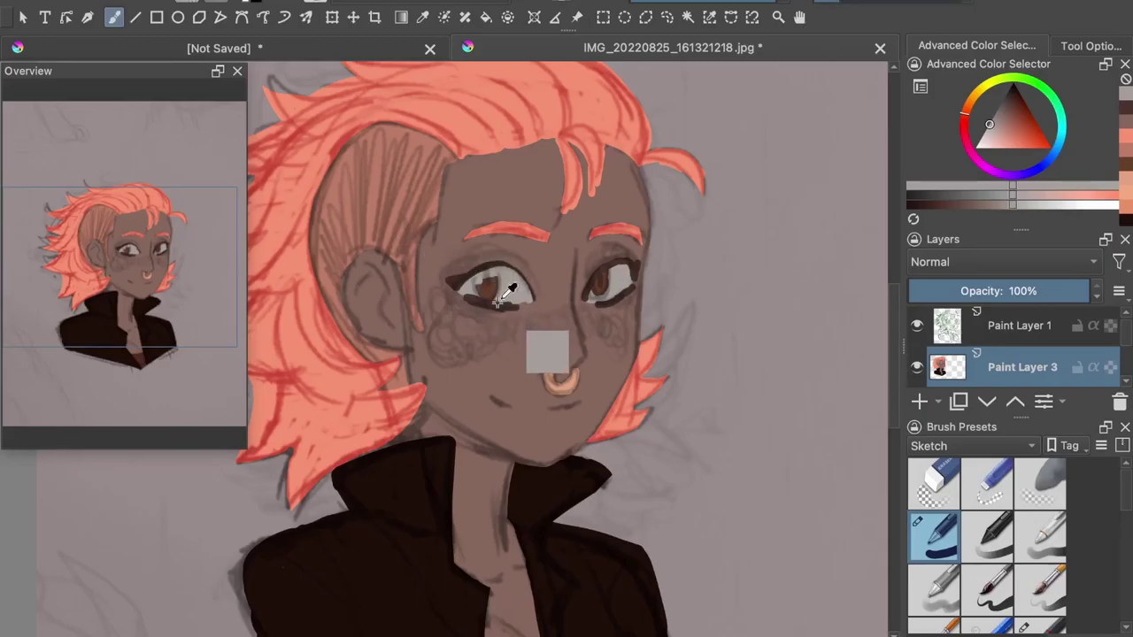
{"action": "left_click_drag", "start_coordinate": [503, 264], "coordinate": [532, 300]}
{"action": "left_click", "coordinate": [511, 269], "text": "ctrl"}
{"action": "key", "text": "ctrl+z"}
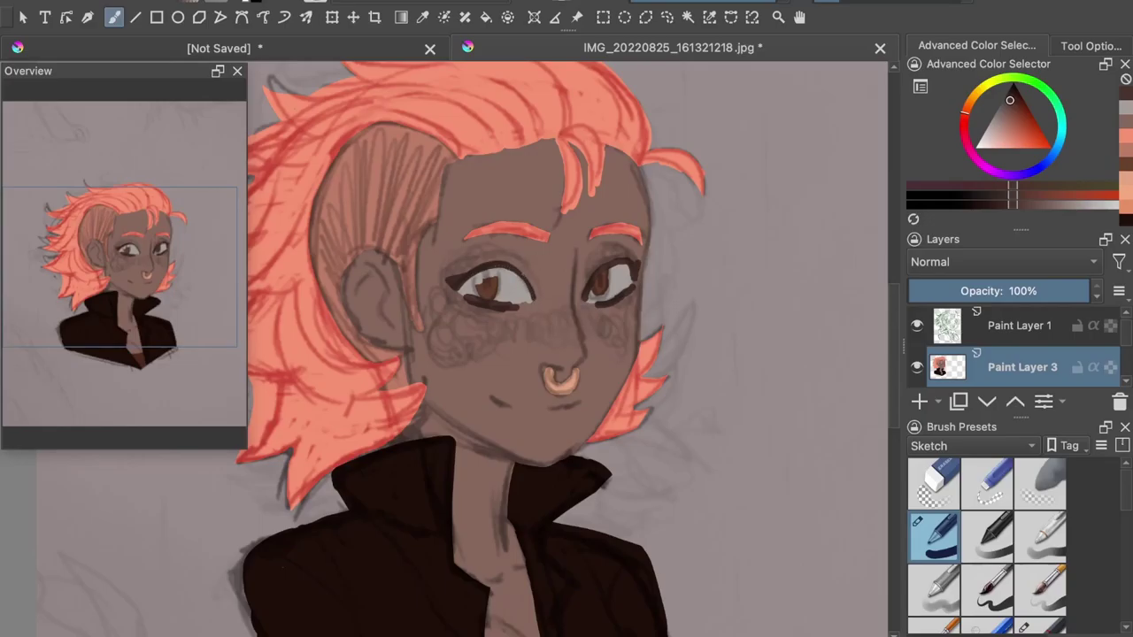
- Redefine the near eye's outer corner and lower lash line in dark brown, then sample the eye-white colour
{"action": "mouse_move", "coordinate": [449, 284]}
{"action": "left_mouse_down"}
{"action": "mouse_move", "coordinate": [456, 291]}
{"action": "mouse_move", "coordinate": [441, 279]}
{"action": "mouse_move", "coordinate": [466, 272]}
{"action": "mouse_move", "coordinate": [452, 291]}
{"action": "mouse_move", "coordinate": [510, 304]}
{"action": "left_mouse_up"}
{"action": "left_click", "coordinate": [448, 239], "text": "ctrl"}
{"action": "key", "text": "ctrl+z"}
{"action": "left_click", "coordinate": [510, 290], "text": "ctrl"}
{"action": "key", "text": "ctrl+z"}
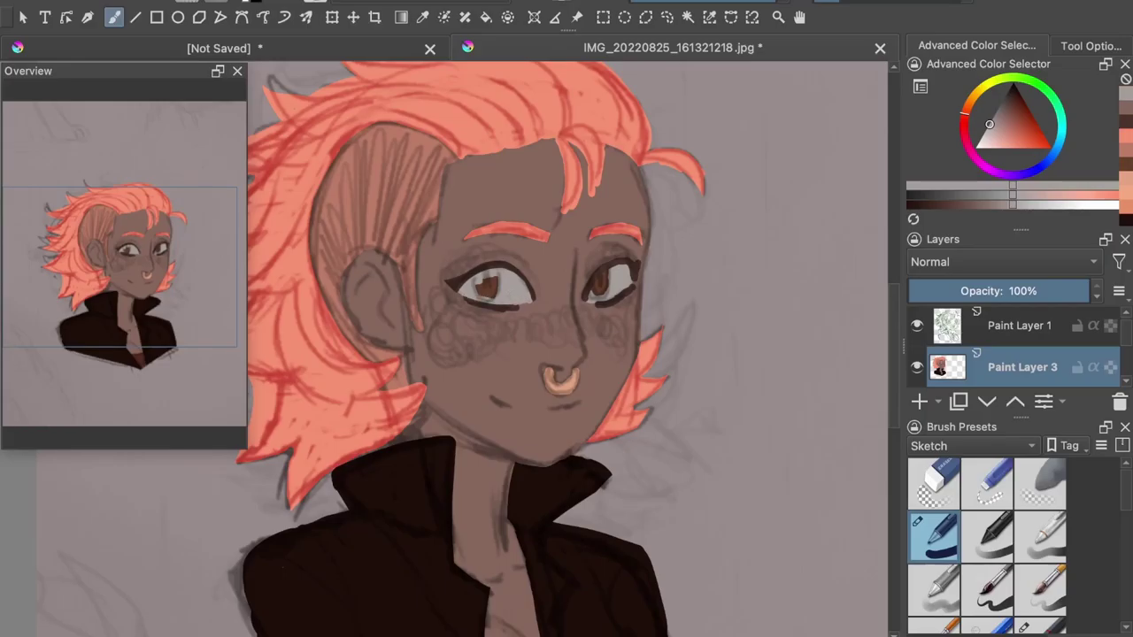
- Trim the near eye's upper and lower lash lines into thinner shapes with the sampled skin tone
{"action": "left_click", "coordinate": [473, 315], "text": "ctrl"}
{"action": "left_click_drag", "start_coordinate": [464, 299], "coordinate": [519, 311]}
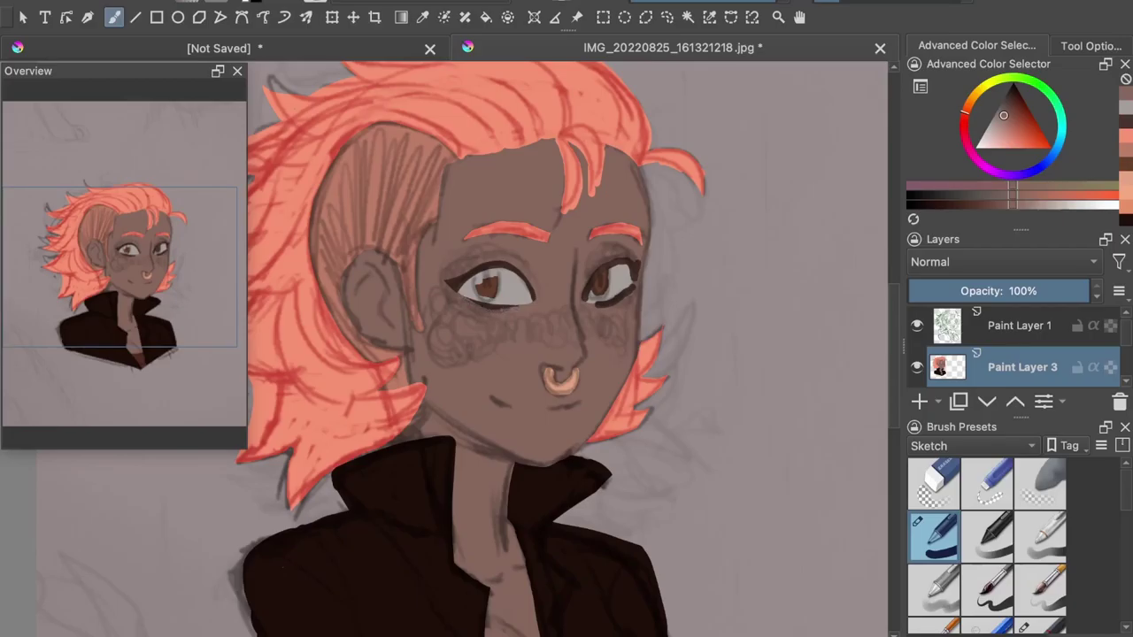
{"action": "left_click_drag", "start_coordinate": [533, 287], "coordinate": [537, 301]}
{"action": "left_click_drag", "start_coordinate": [482, 264], "coordinate": [510, 262]}
{"action": "left_click", "coordinate": [632, 237], "text": "ctrl"}
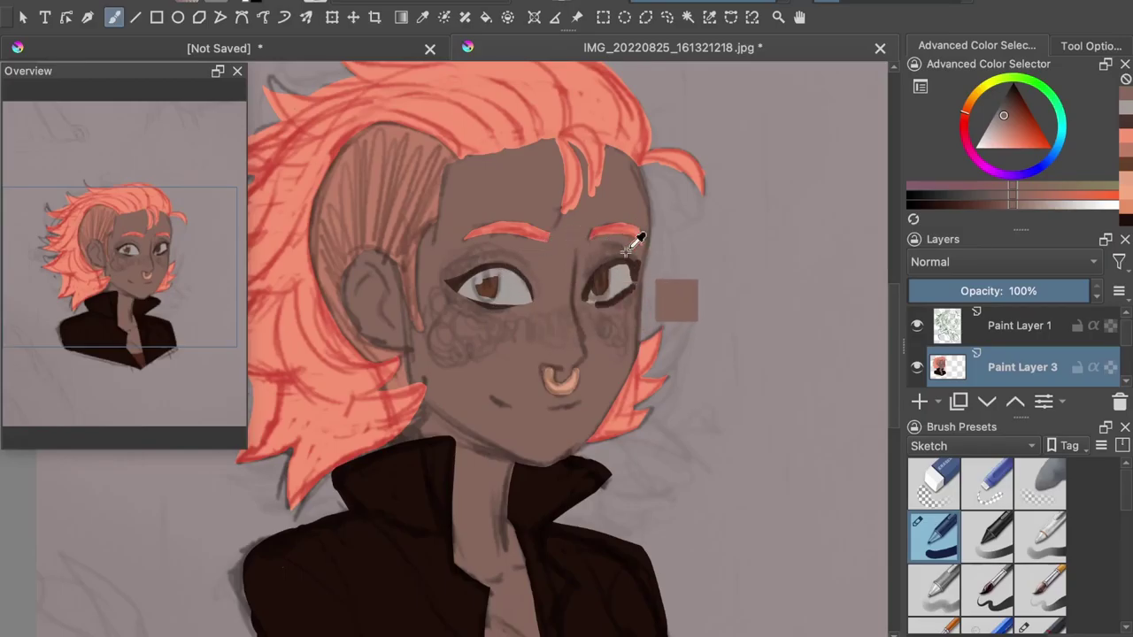
{"action": "mouse_move", "coordinate": [488, 266]}
{"action": "left_mouse_down"}
{"action": "mouse_move", "coordinate": [513, 265]}
{"action": "mouse_move", "coordinate": [531, 298]}
{"action": "left_mouse_up"}
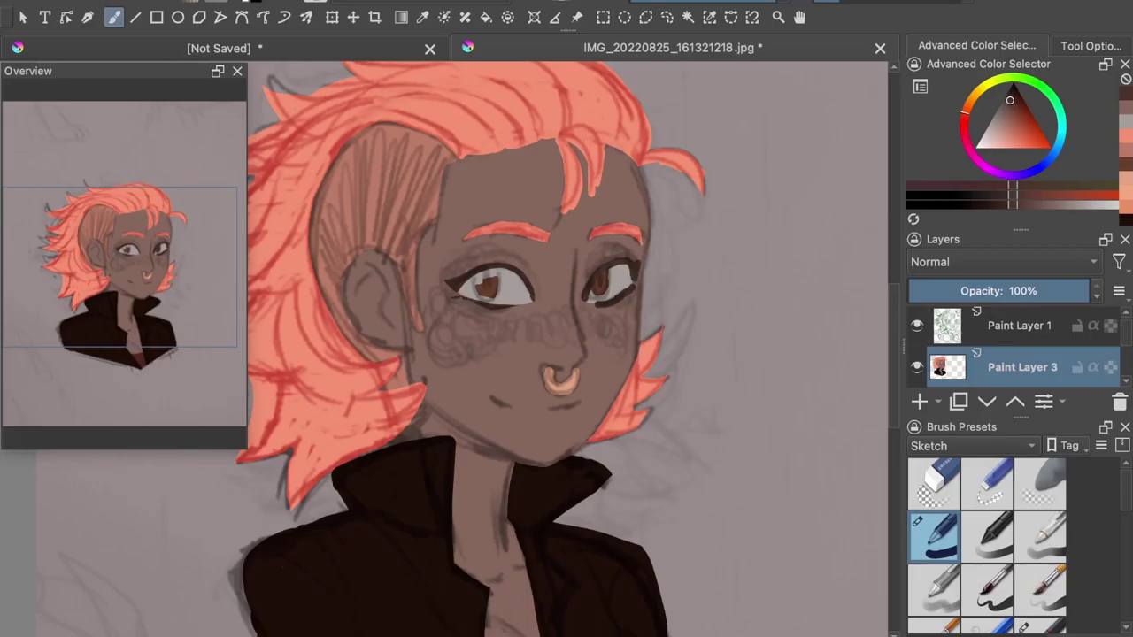
{"action": "left_click", "coordinate": [617, 315], "text": "ctrl"}
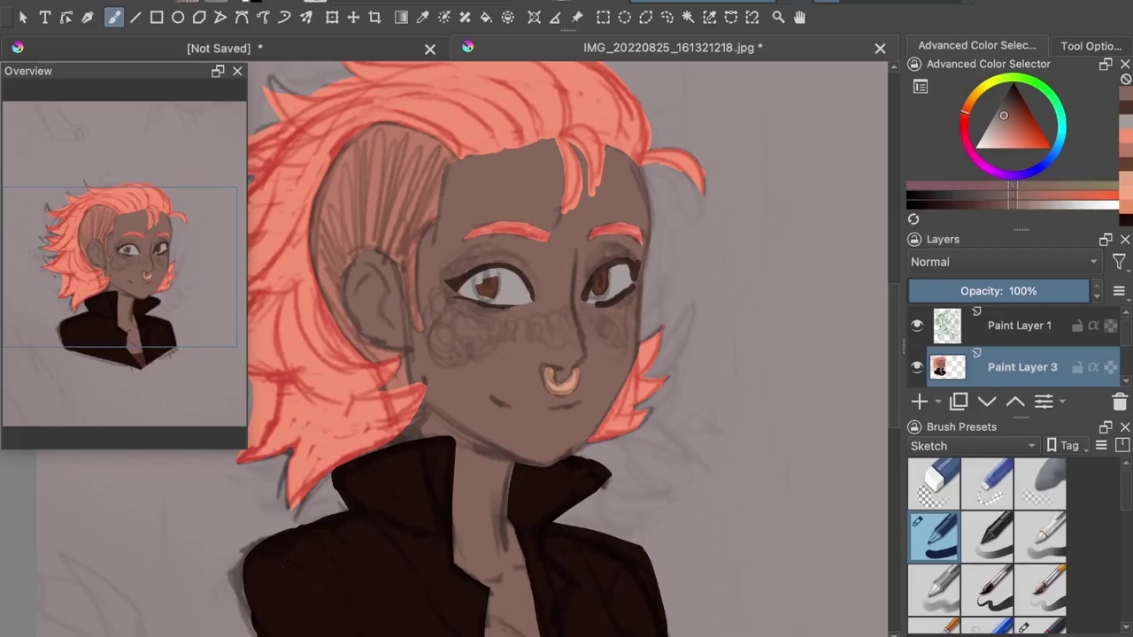
{"action": "left_click_drag", "start_coordinate": [475, 304], "coordinate": [493, 308]}
- Repaint the near eye's iris with the existing iris brown
{"action": "key", "text": "k"}
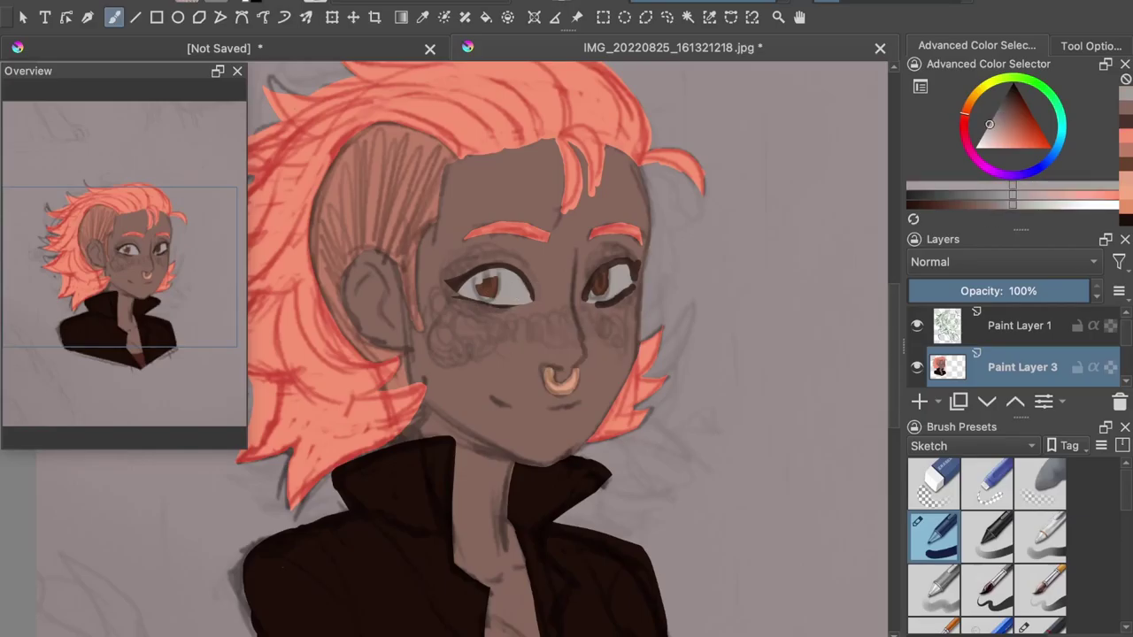
{"action": "key", "text": "l"}
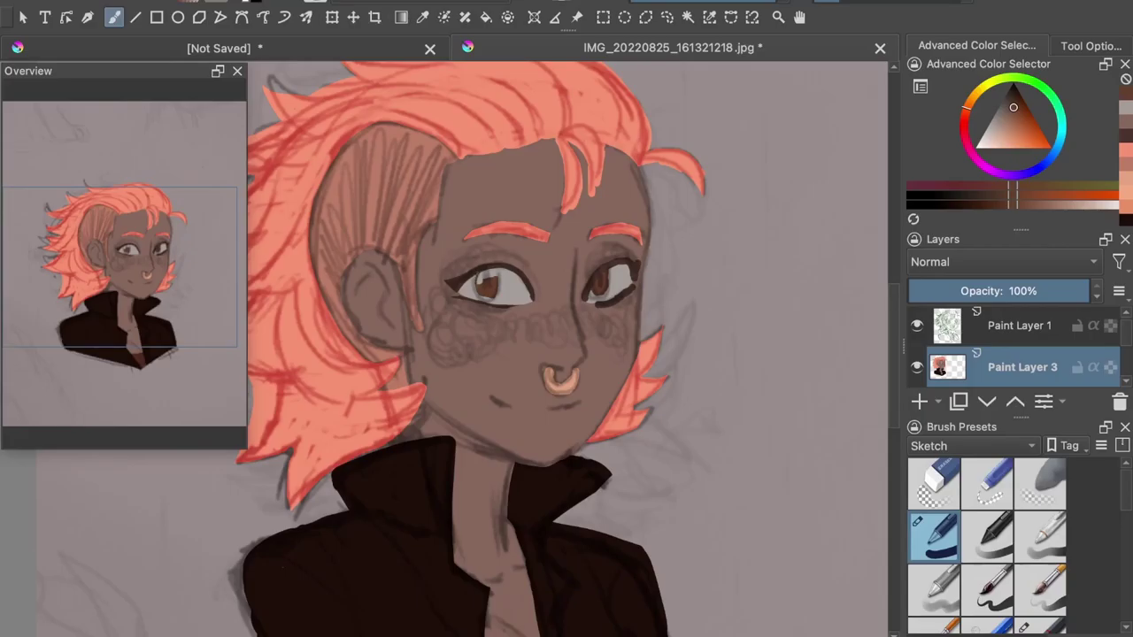
{"action": "left_click_drag", "start_coordinate": [487, 298], "coordinate": [483, 299]}
{"action": "key", "text": "f"}
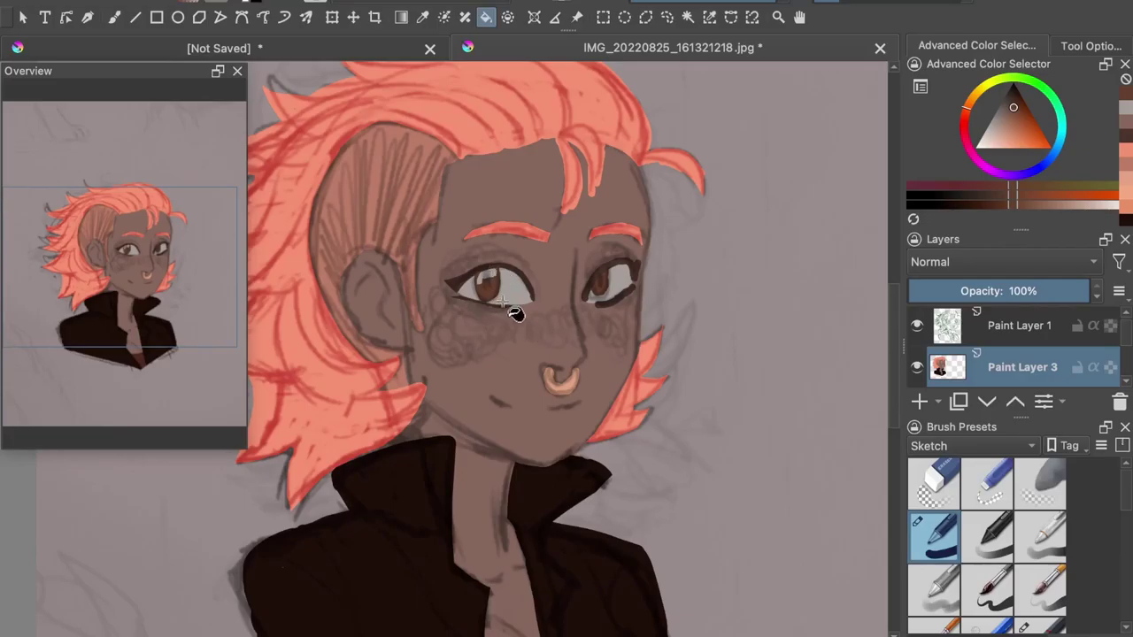
{"action": "key", "text": "b"}
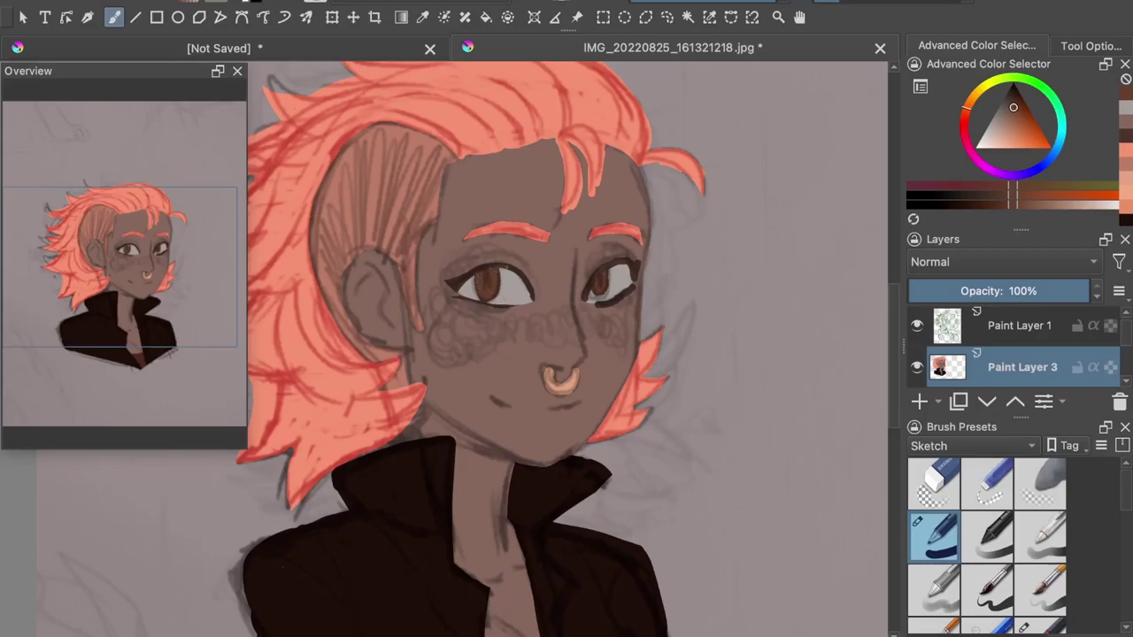
- Paint the near eye's pupil in a darker shade of brown
{"action": "left_click", "coordinate": [1124, 137]}
{"action": "left_click_drag", "start_coordinate": [484, 269], "coordinate": [485, 276]}
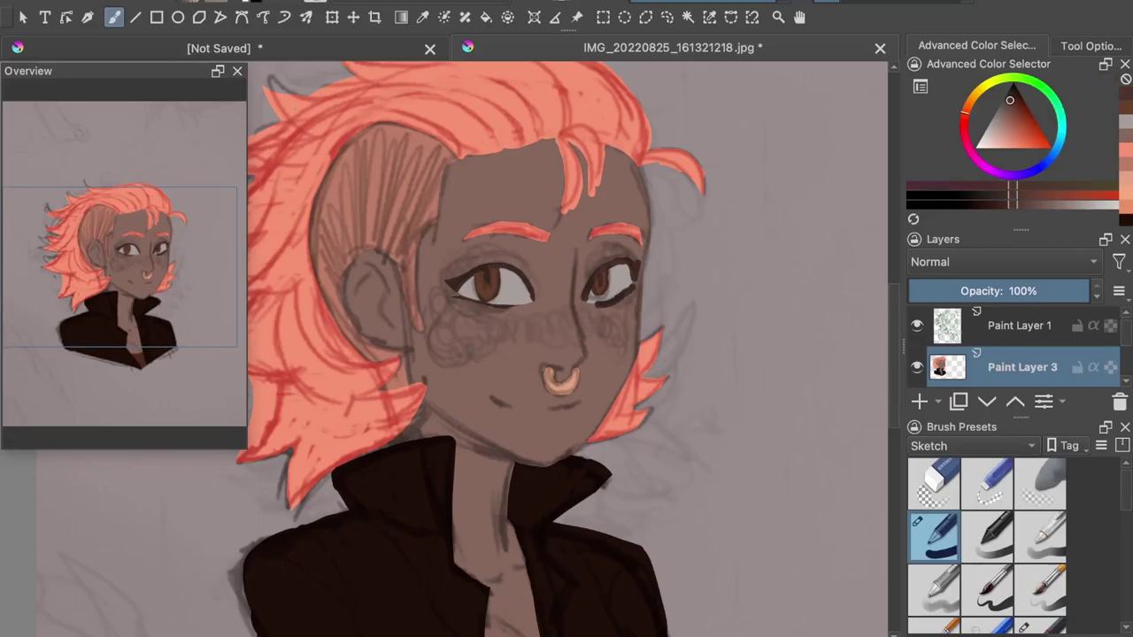
{"action": "left_click", "coordinate": [1013, 109]}
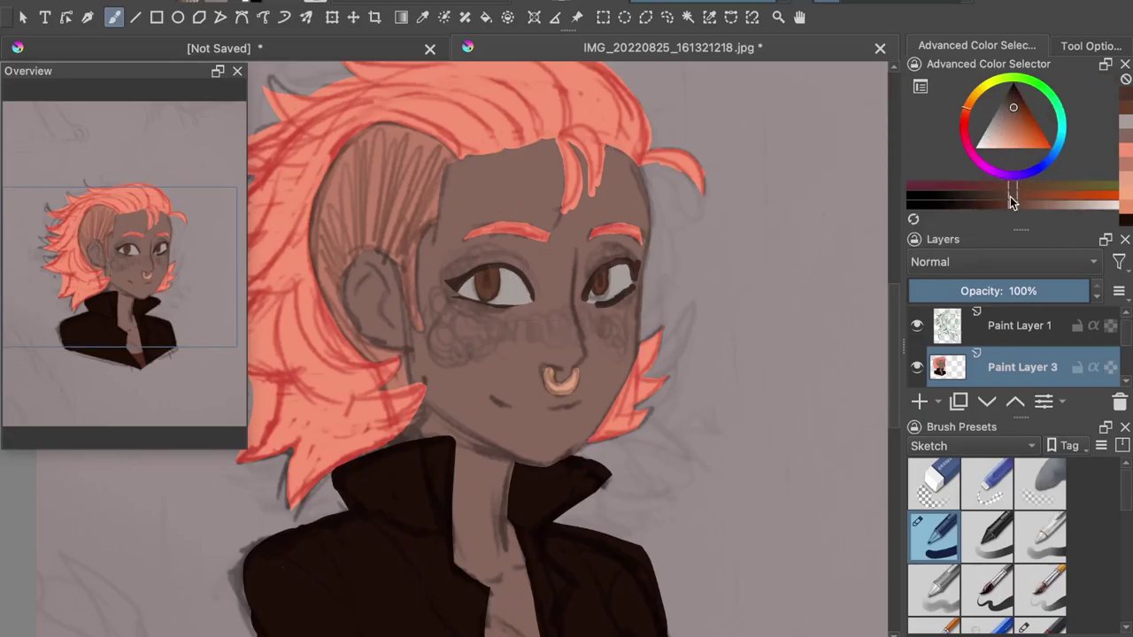
{"action": "left_click_drag", "start_coordinate": [1012, 204], "coordinate": [985, 204]}
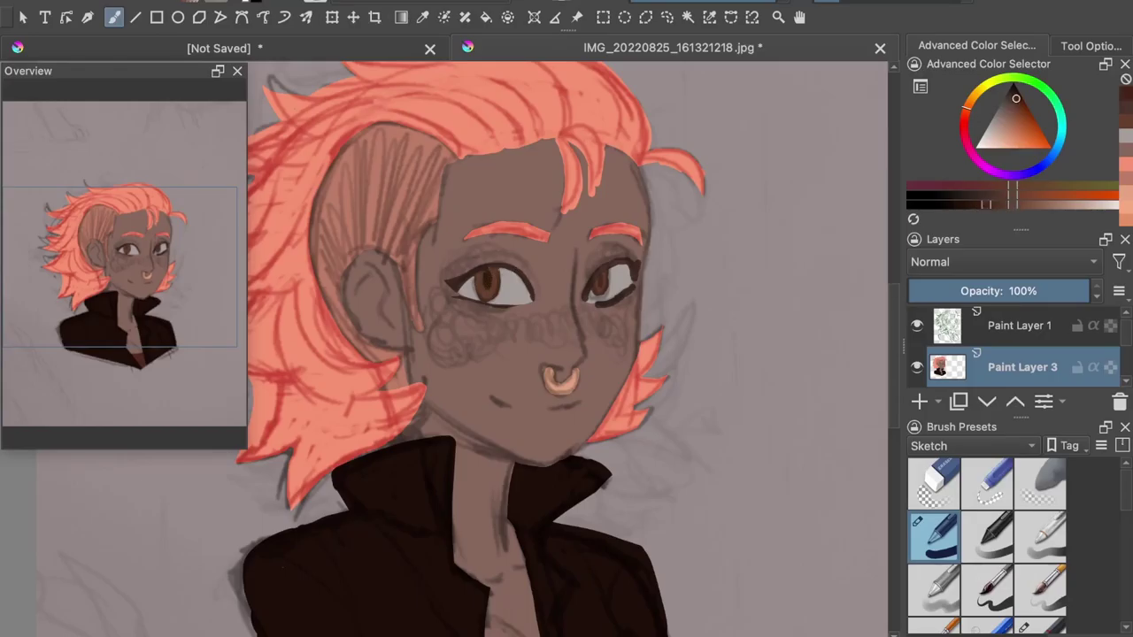
- Tidy the inner edge of the near eye with the sampled eye-white and skin colours
{"action": "left_click", "coordinate": [521, 288], "text": "ctrl"}
{"action": "left_click_drag", "start_coordinate": [520, 276], "coordinate": [534, 295]}
{"action": "left_click", "coordinate": [541, 287], "text": "ctrl"}
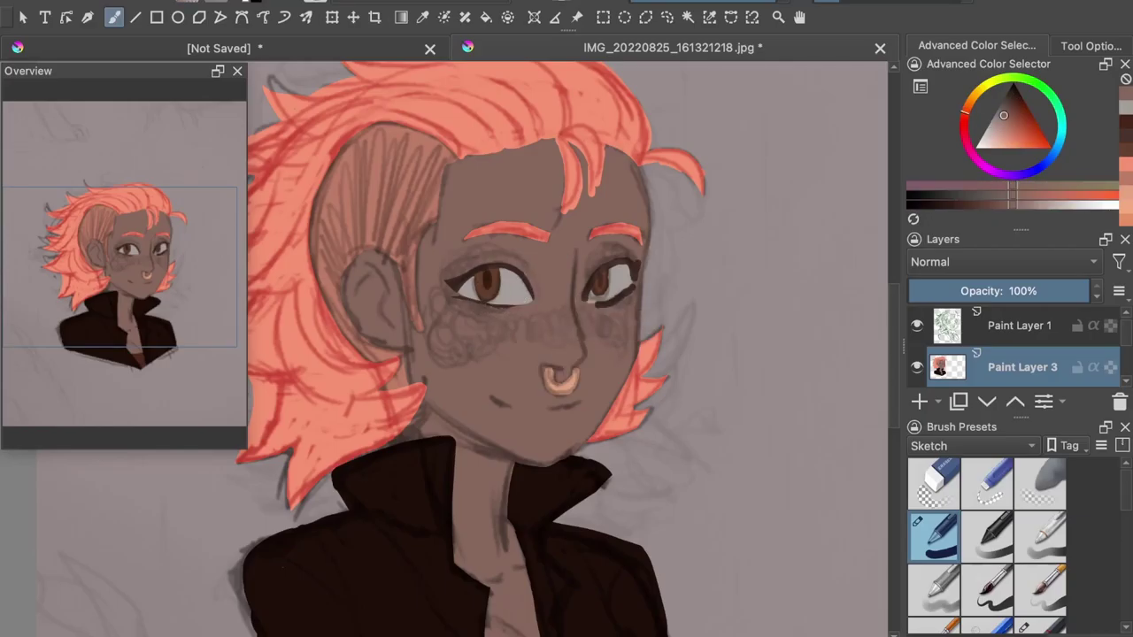
- Sample the far eye's white and repaint the white area around its iris
{"action": "left_click", "coordinate": [620, 283], "text": "ctrl"}
{"action": "mouse_move", "coordinate": [587, 302]}
{"action": "left_mouse_down"}
{"action": "mouse_move", "coordinate": [606, 272]}
{"action": "mouse_move", "coordinate": [585, 297]}
{"action": "left_mouse_up"}
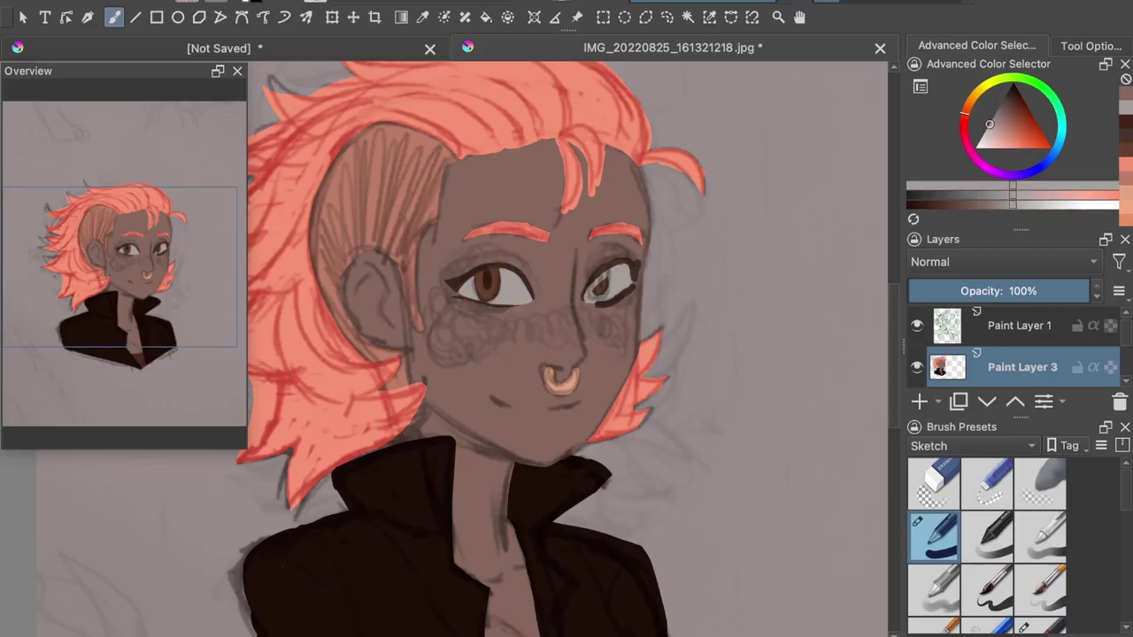
{"action": "left_click", "coordinate": [624, 270], "text": "ctrl"}
{"action": "mouse_move", "coordinate": [602, 278]}
{"action": "left_mouse_down"}
{"action": "mouse_move", "coordinate": [586, 297]}
{"action": "mouse_move", "coordinate": [612, 298]}
{"action": "mouse_move", "coordinate": [597, 302]}
{"action": "left_mouse_up"}
{"action": "key", "text": "ctrl+z"}
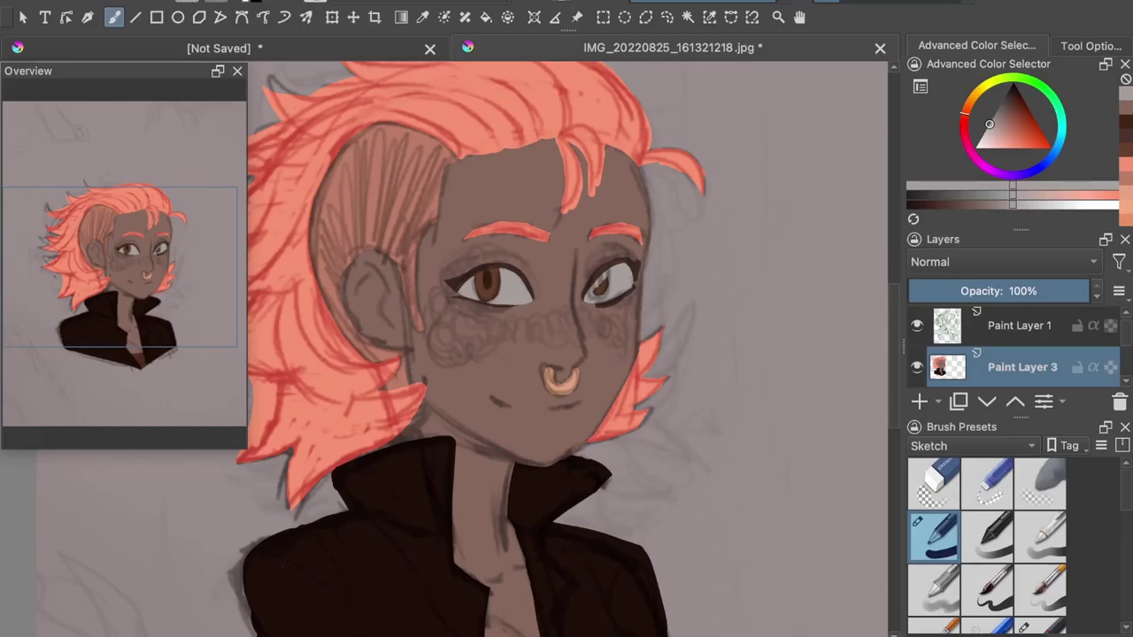
- Reshape the far eye's white and lash line using the sampled pale grey, dark brown and skin colours
{"action": "left_click", "coordinate": [638, 288], "text": "ctrl"}
{"action": "left_click", "coordinate": [595, 296], "text": "ctrl"}
{"action": "mouse_move", "coordinate": [596, 279]}
{"action": "left_mouse_down"}
{"action": "mouse_move", "coordinate": [587, 297]}
{"action": "mouse_move", "coordinate": [626, 263]}
{"action": "left_mouse_up"}
{"action": "left_click", "coordinate": [1124, 133]}
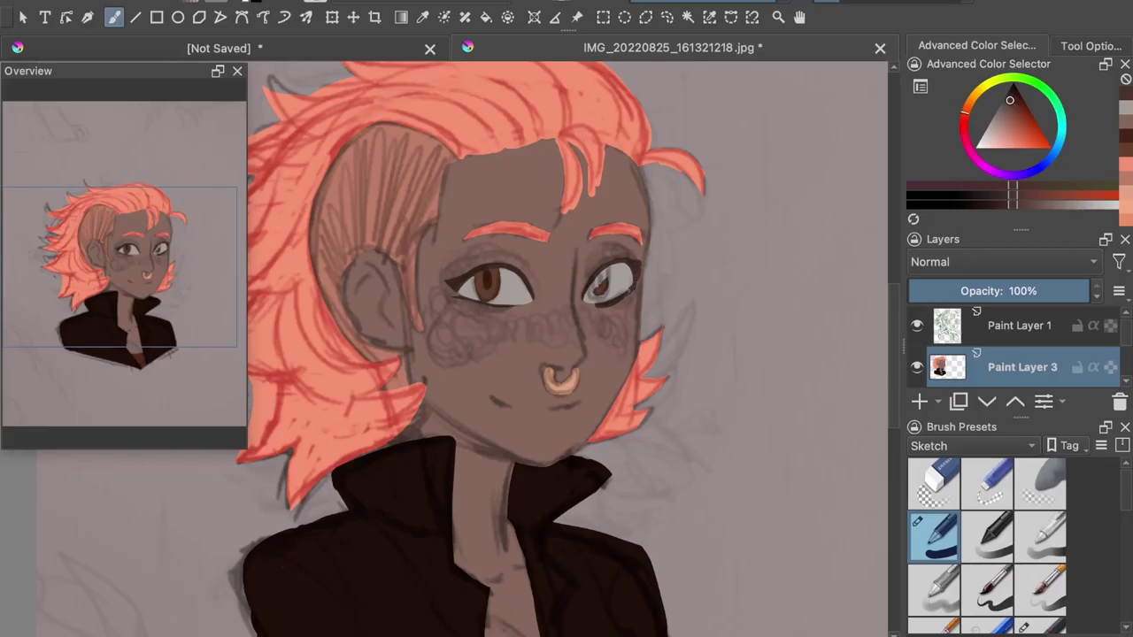
{"action": "left_click", "coordinate": [641, 267], "text": "ctrl"}
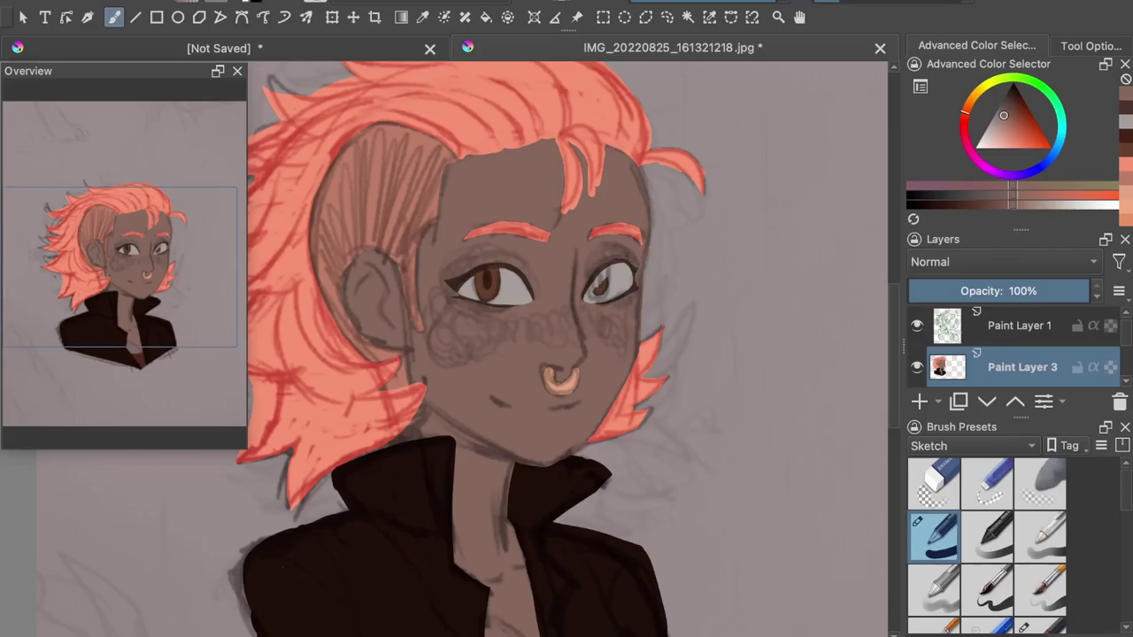
{"action": "left_click", "coordinate": [632, 267], "text": "ctrl"}
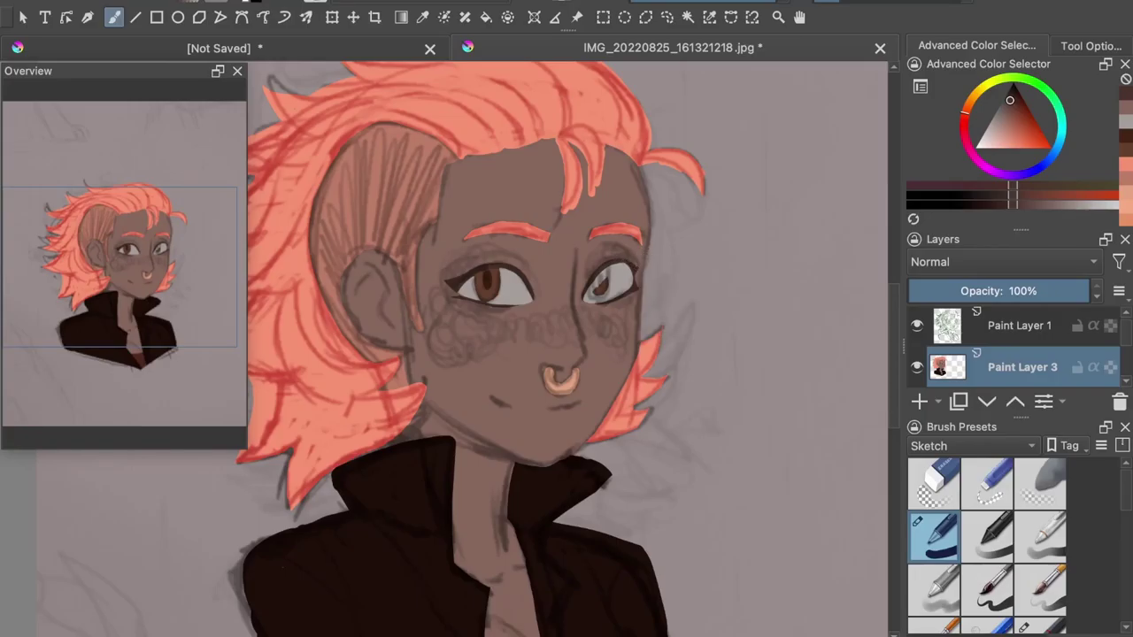
{"action": "left_click", "coordinate": [634, 265], "text": "ctrl"}
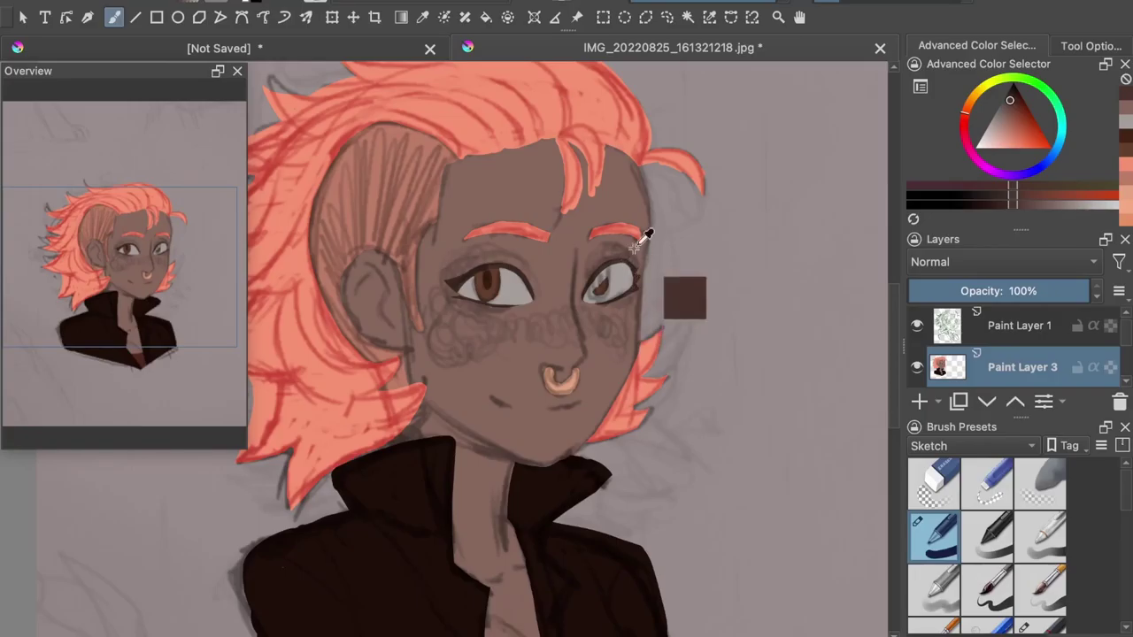
- Repaint the far eye's iris in the sampled brown and start its pupil in a darker brown
{"action": "left_click", "coordinate": [603, 284], "text": "ctrl"}
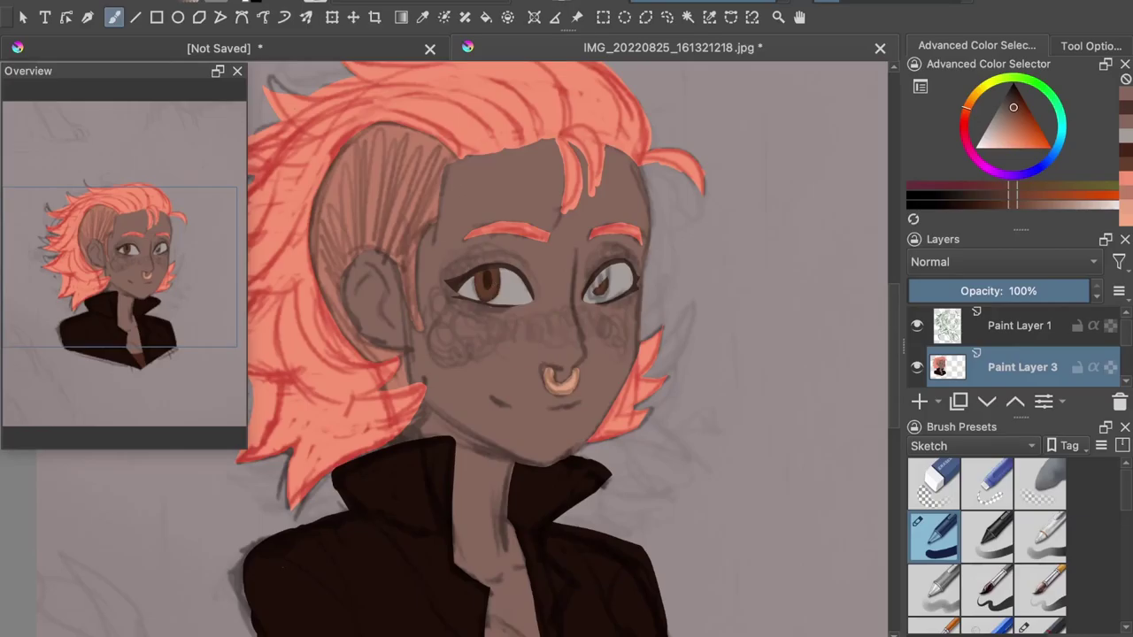
{"action": "mouse_move", "coordinate": [595, 285]}
{"action": "left_mouse_down"}
{"action": "mouse_move", "coordinate": [595, 298]}
{"action": "mouse_move", "coordinate": [600, 270]}
{"action": "mouse_move", "coordinate": [605, 278]}
{"action": "left_mouse_up"}
{"action": "left_click", "coordinate": [1012, 94]}
{"action": "left_click_drag", "start_coordinate": [903, 112], "coordinate": [903, 270]}
{"action": "left_click_drag", "start_coordinate": [598, 269], "coordinate": [604, 280]}
- Refine the far eye's pupil and iris with very dark brown tones from the colour selector and colour history
{"action": "left_click", "coordinate": [1010, 100]}
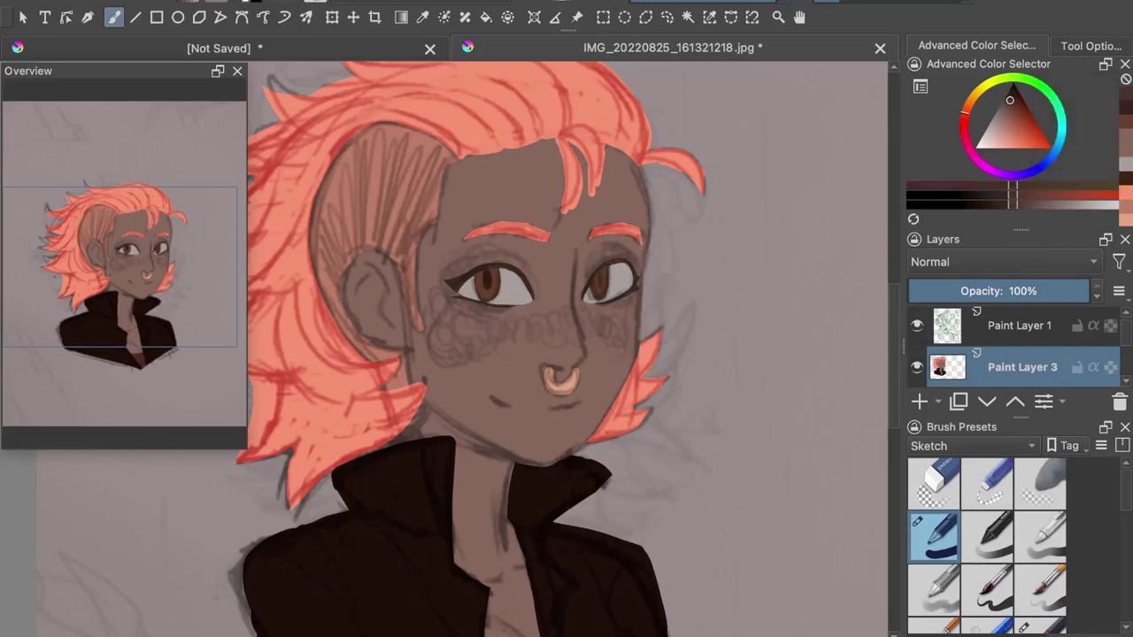
{"action": "left_click", "coordinate": [966, 108]}
{"action": "left_click", "coordinate": [1016, 98]}
{"action": "left_click_drag", "start_coordinate": [600, 285], "coordinate": [605, 280]}
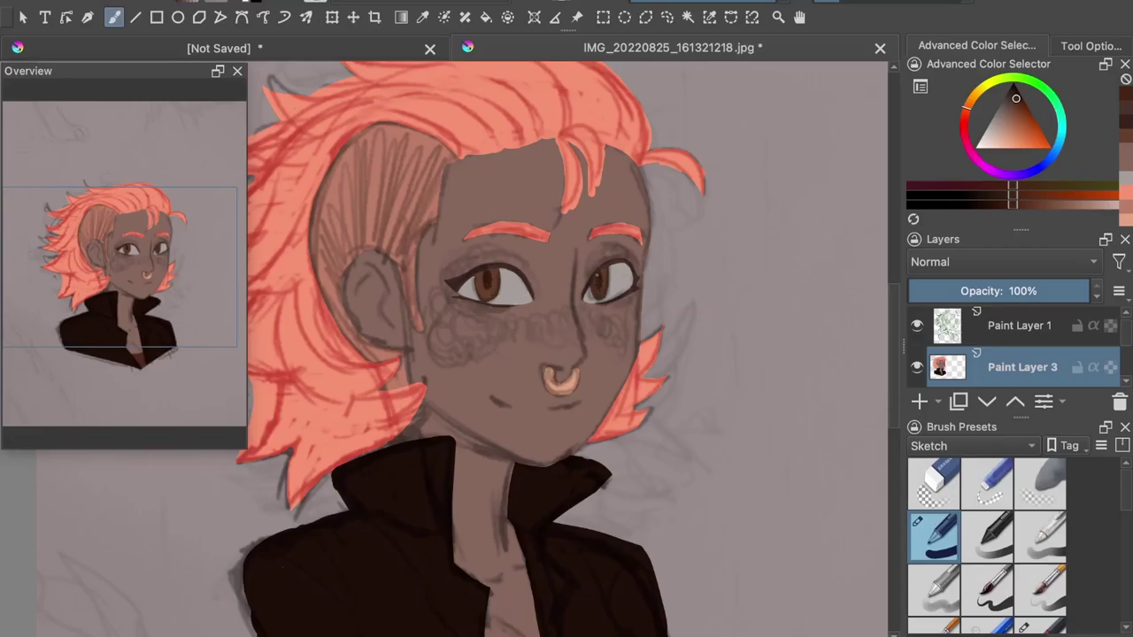
{"action": "left_click", "coordinate": [1126, 108]}
{"action": "left_click_drag", "start_coordinate": [600, 274], "coordinate": [604, 281]}
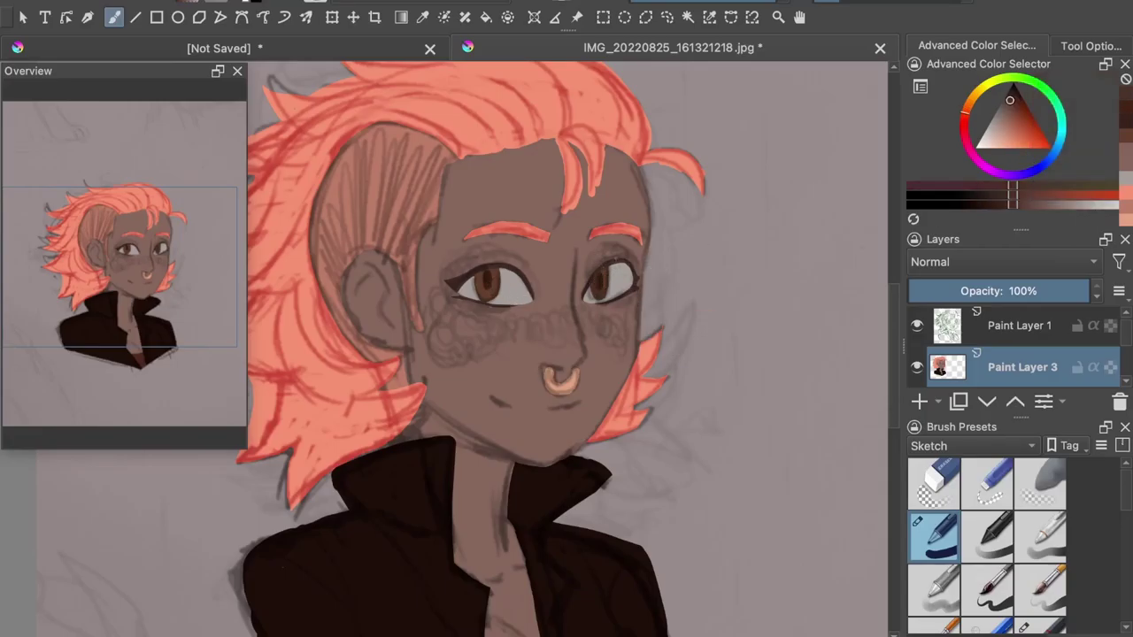
- Undo the last stroke and rework the far eye's pupil and iris with dark brown tones from the colour history
{"action": "key", "text": "ctrl+z"}
{"action": "left_click", "coordinate": [1126, 111]}
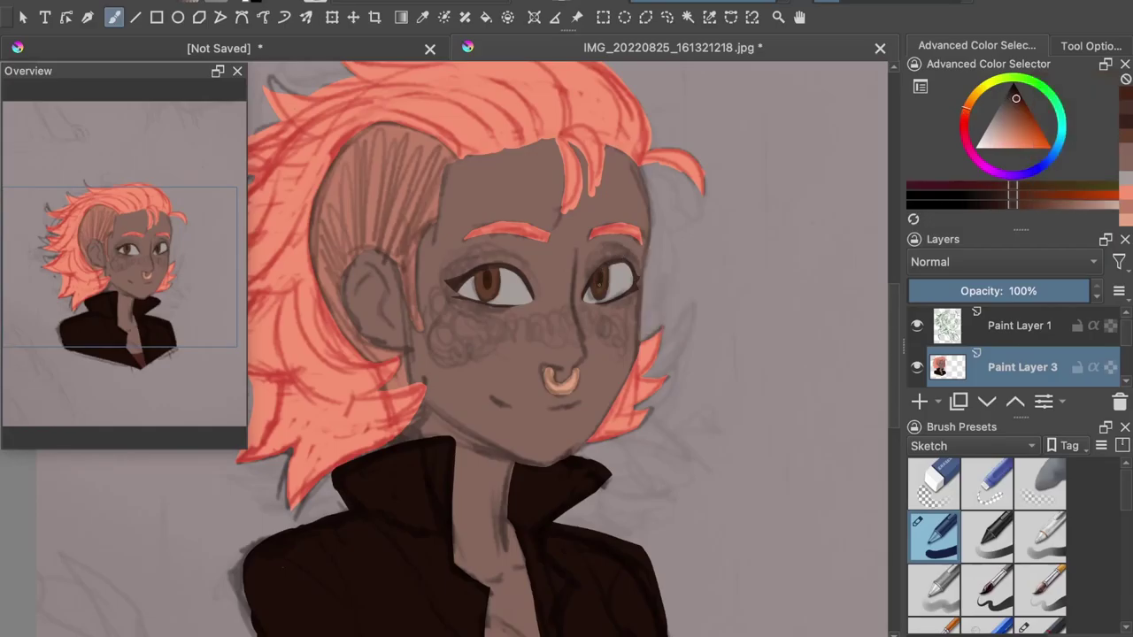
{"action": "left_click", "coordinate": [1120, 120]}
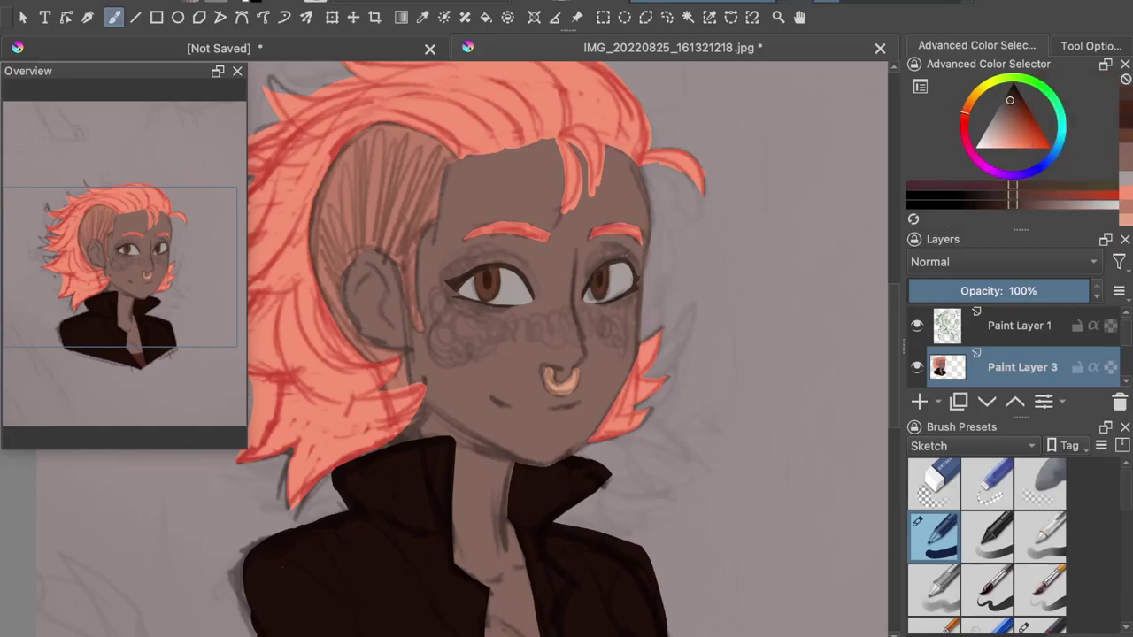
{"action": "left_click", "coordinate": [1125, 135]}
{"action": "left_click_drag", "start_coordinate": [607, 266], "coordinate": [607, 294]}
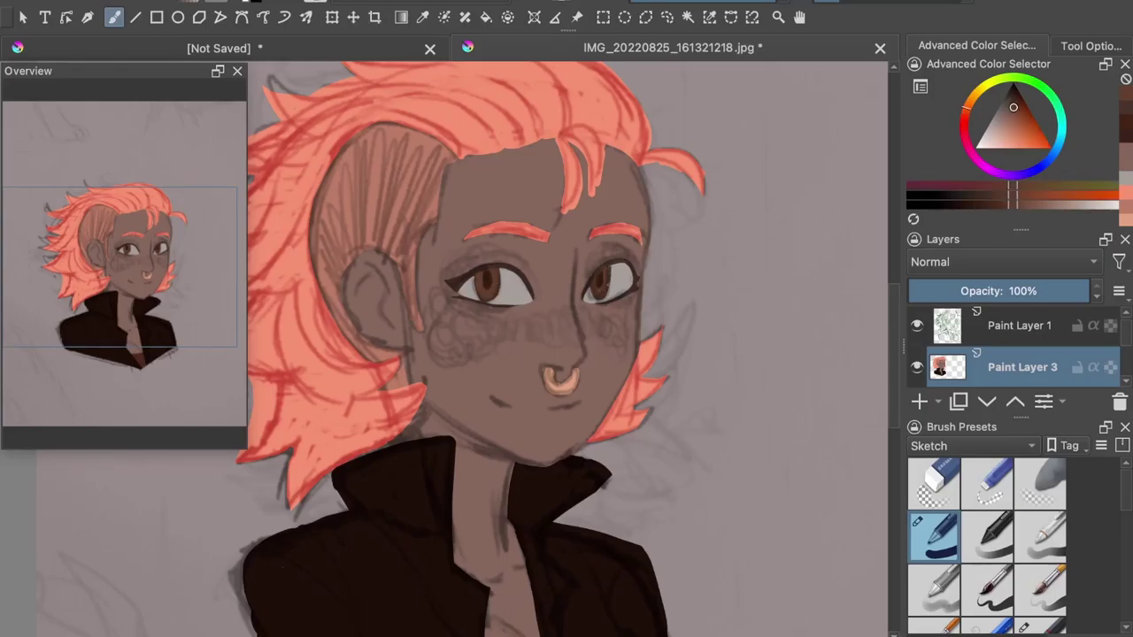
{"action": "key", "text": "l"}
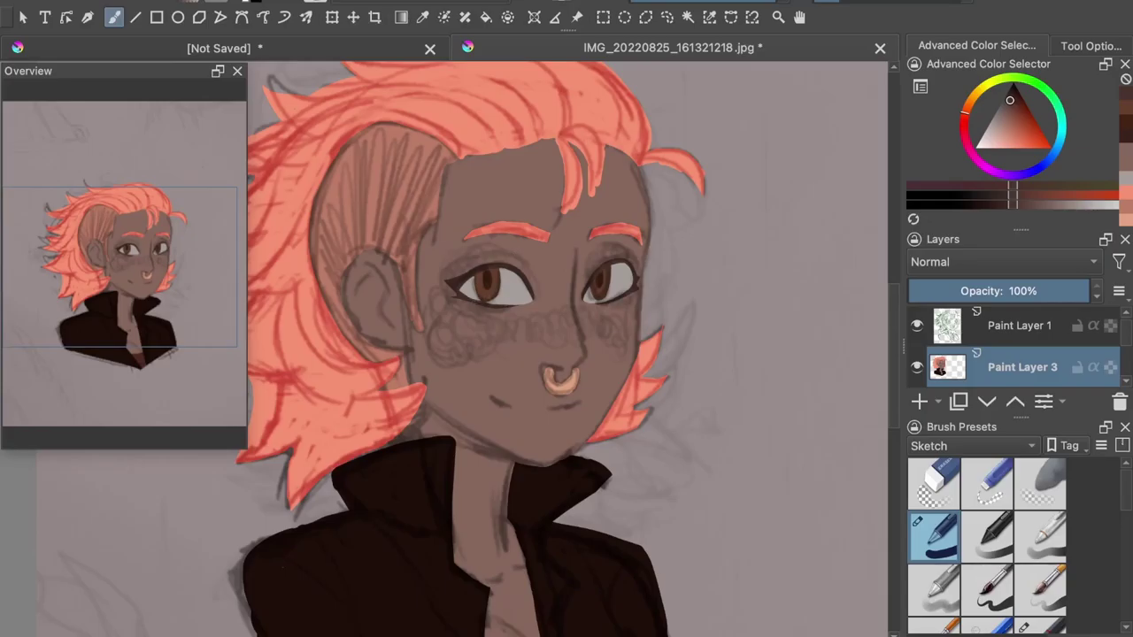
- Sample the eyebrow colour and repaint the outer end of the far eyebrow
{"action": "left_click", "coordinate": [478, 317], "text": "ctrl"}
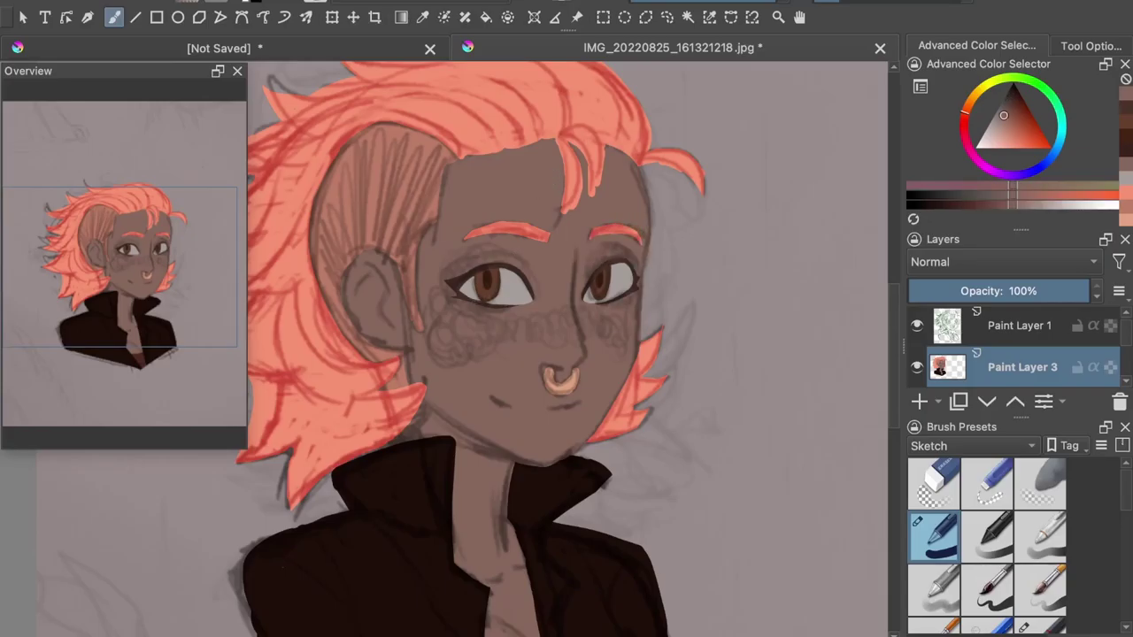
{"action": "left_click", "coordinate": [633, 229], "text": "ctrl"}
{"action": "left_click_drag", "start_coordinate": [634, 229], "coordinate": [641, 241]}
- Reshape the loose hair strands over the forehead and fill the hairline above them with the sampled hair colour
{"action": "left_click_drag", "start_coordinate": [561, 145], "coordinate": [562, 213]}
{"action": "mouse_move", "coordinate": [580, 161]}
{"action": "left_mouse_down"}
{"action": "mouse_move", "coordinate": [578, 202]}
{"action": "mouse_move", "coordinate": [563, 212]}
{"action": "left_mouse_up"}
{"action": "left_click", "coordinate": [860, 1]}
{"action": "key", "text": "super+z"}
{"action": "left_click_drag", "start_coordinate": [565, 139], "coordinate": [589, 194]}
{"action": "left_click_drag", "start_coordinate": [604, 142], "coordinate": [592, 193]}
{"action": "left_click_drag", "start_coordinate": [566, 142], "coordinate": [591, 191]}
{"action": "left_click", "coordinate": [586, 129], "text": "ctrl"}
{"action": "mouse_move", "coordinate": [582, 138]}
{"action": "left_mouse_down"}
{"action": "mouse_move", "coordinate": [597, 163]}
{"action": "mouse_move", "coordinate": [615, 147]}
{"action": "left_mouse_up"}
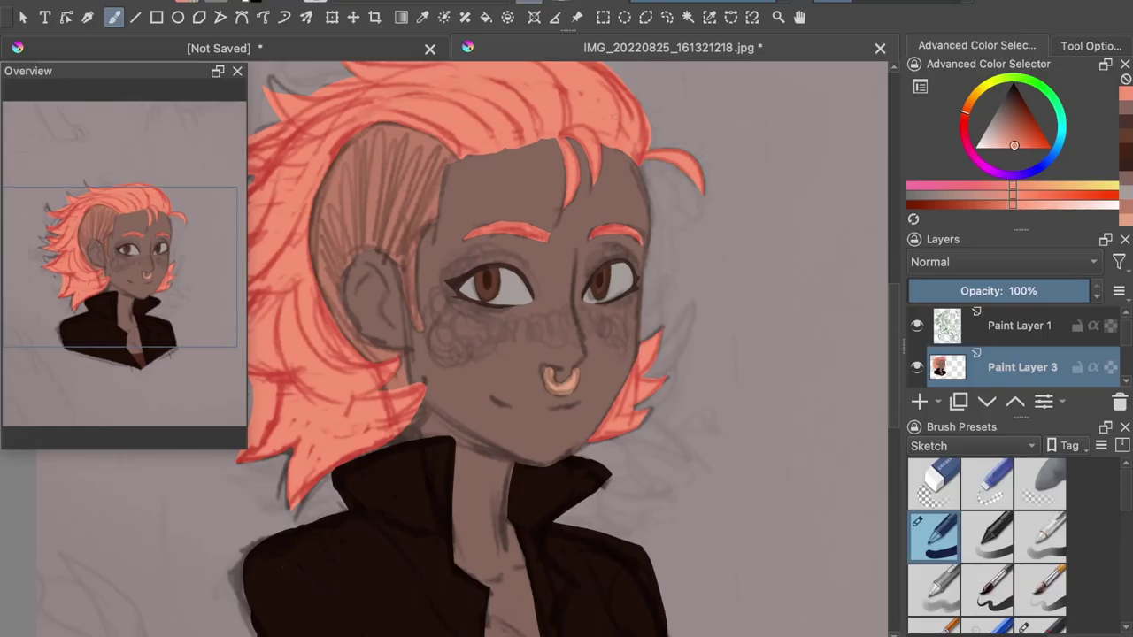
- Clean up the shaved side's edge at the temple and paint out the sideburn by the ear in the sampled skin colour
{"action": "mouse_move", "coordinate": [463, 158]}
{"action": "left_mouse_down"}
{"action": "mouse_move", "coordinate": [478, 155]}
{"action": "mouse_move", "coordinate": [425, 228]}
{"action": "left_mouse_up"}
{"action": "left_click", "coordinate": [413, 136], "text": "ctrl"}
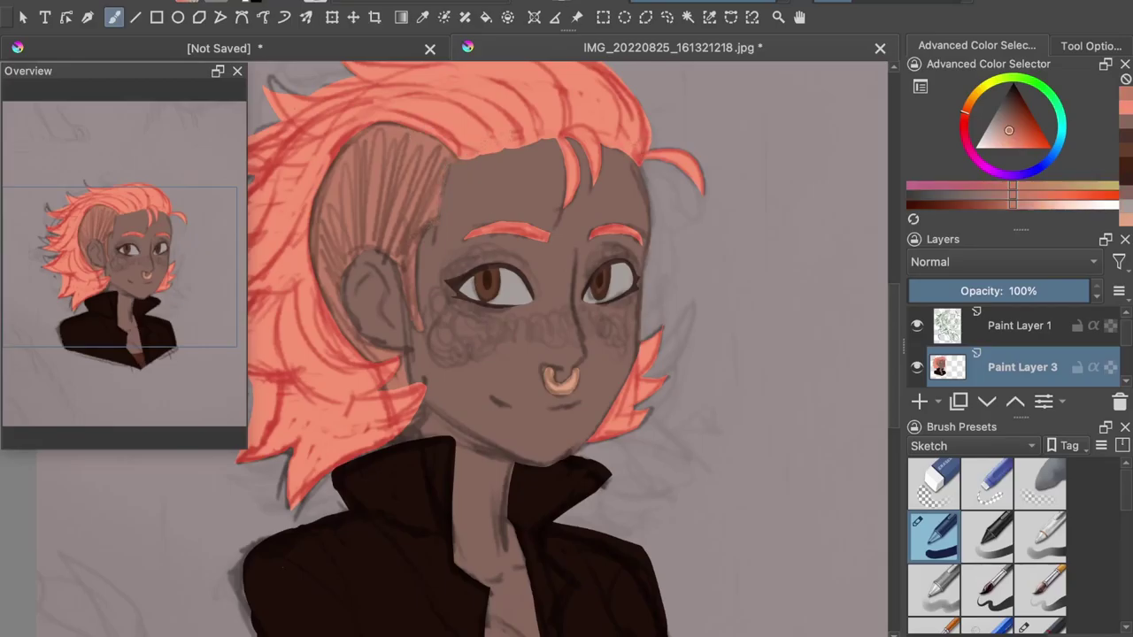
{"action": "left_click", "coordinate": [436, 378], "text": "ctrl"}
{"action": "mouse_move", "coordinate": [412, 306]}
{"action": "left_mouse_down"}
{"action": "mouse_move", "coordinate": [419, 328]}
{"action": "mouse_move", "coordinate": [410, 294]}
{"action": "left_mouse_up"}
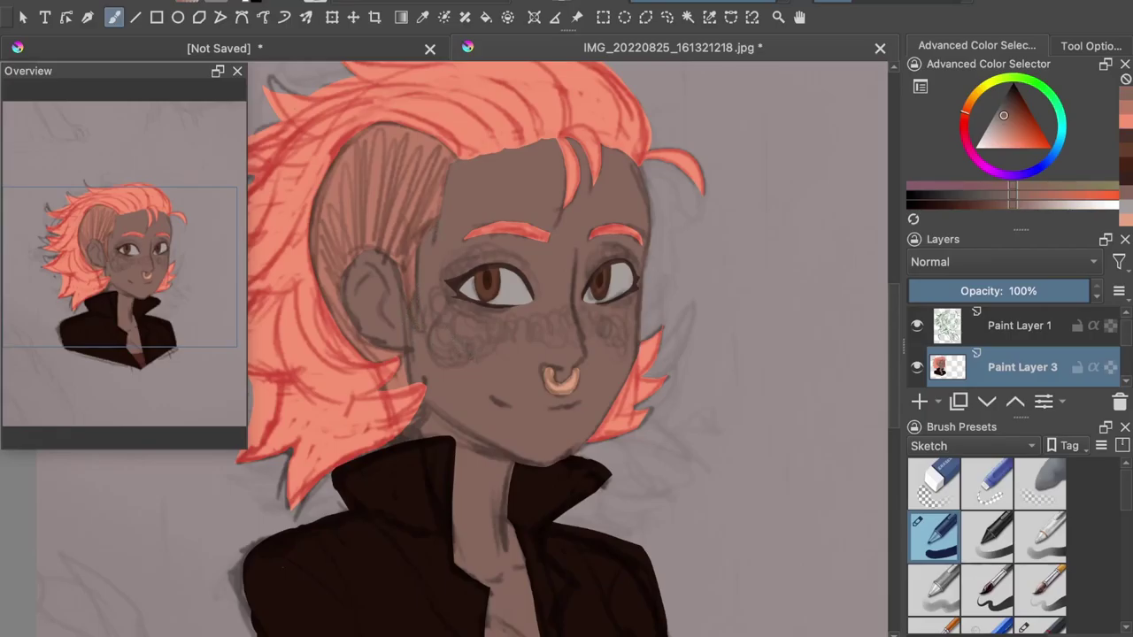
- Retouch the forehead hairline with skin colour and sampled hair colour, undoing the last stroke
{"action": "left_click_drag", "start_coordinate": [458, 155], "coordinate": [519, 149]}
{"action": "mouse_move", "coordinate": [621, 159]}
{"action": "left_mouse_down"}
{"action": "mouse_move", "coordinate": [634, 150]}
{"action": "mouse_move", "coordinate": [634, 162]}
{"action": "left_mouse_up"}
{"action": "left_click", "coordinate": [622, 140], "text": "ctrl"}
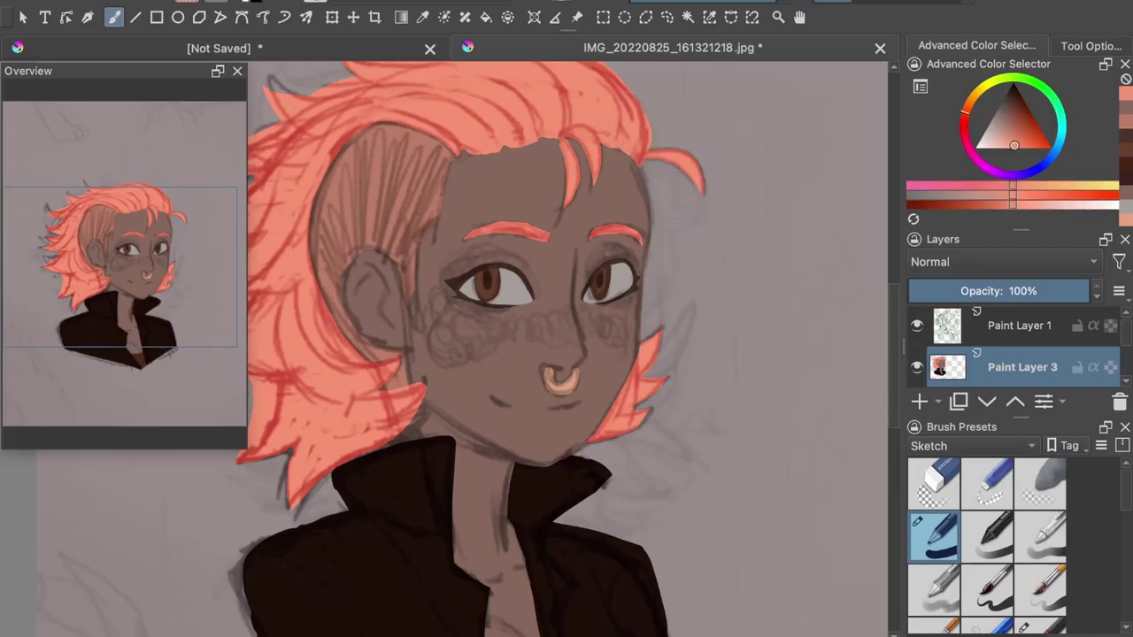
{"action": "mouse_move", "coordinate": [503, 149]}
{"action": "left_mouse_down"}
{"action": "mouse_move", "coordinate": [516, 146]}
{"action": "mouse_move", "coordinate": [466, 156]}
{"action": "left_mouse_up"}
{"action": "key", "text": "ctrl+z"}
- Refine the hair edges around the shaved side and above the collar, and extend the collar's edge with its sampled dark colour
{"action": "mouse_move", "coordinate": [377, 123]}
{"action": "left_mouse_down"}
{"action": "mouse_move", "coordinate": [391, 122]}
{"action": "mouse_move", "coordinate": [349, 141]}
{"action": "left_mouse_up"}
{"action": "left_click", "coordinate": [375, 408], "text": "ctrl"}
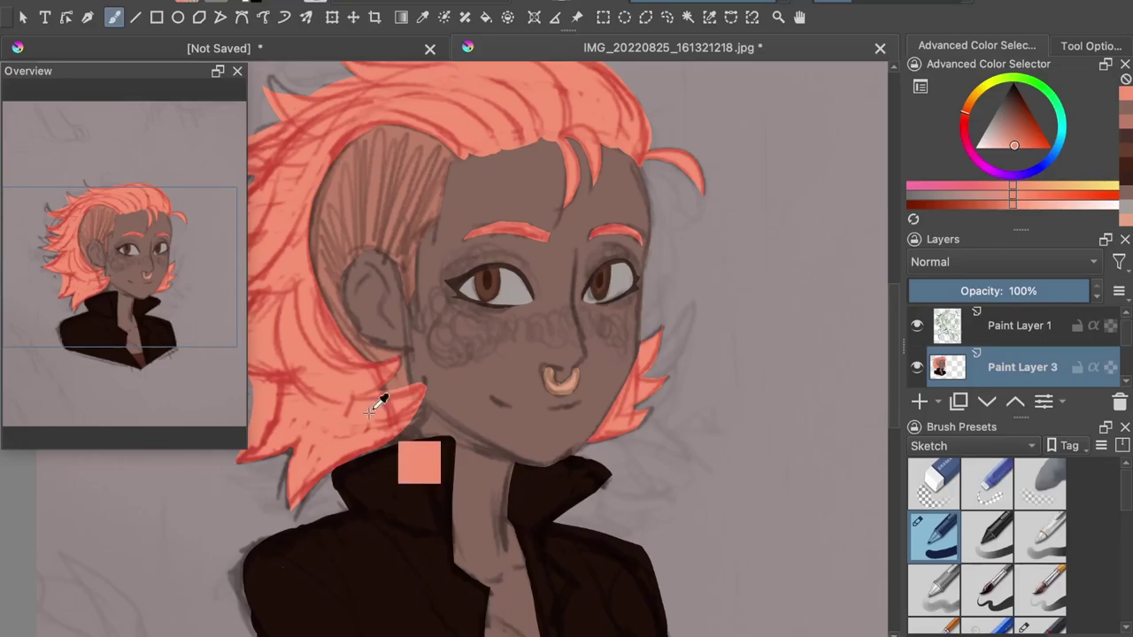
{"action": "left_click_drag", "start_coordinate": [401, 434], "coordinate": [350, 460]}
{"action": "left_click_drag", "start_coordinate": [417, 413], "coordinate": [405, 430]}
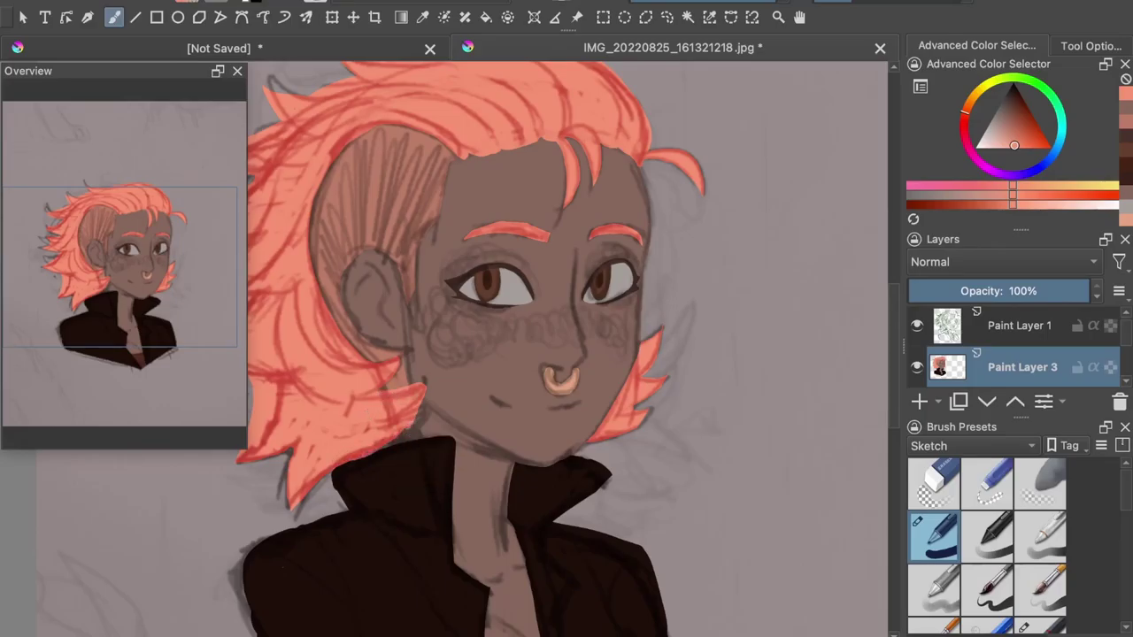
{"action": "left_click", "coordinate": [379, 463], "text": "ctrl"}
{"action": "left_click_drag", "start_coordinate": [339, 471], "coordinate": [347, 509]}
- Trim the nose ring's inner edge with sampled skin colour and check the flat colours with the linework briefly hidden
{"action": "left_click", "coordinate": [559, 358], "text": "ctrl"}
{"action": "left_click_drag", "start_coordinate": [554, 368], "coordinate": [555, 379]}
{"action": "left_click", "coordinate": [554, 386], "text": "ctrl"}
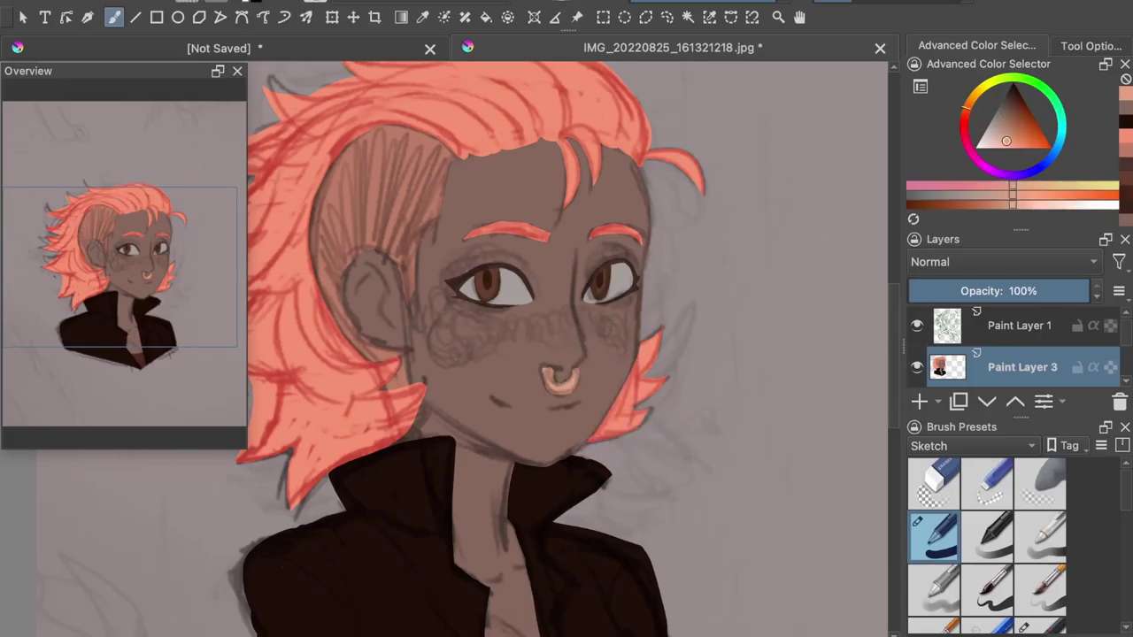
{"action": "left_click", "coordinate": [917, 325]}
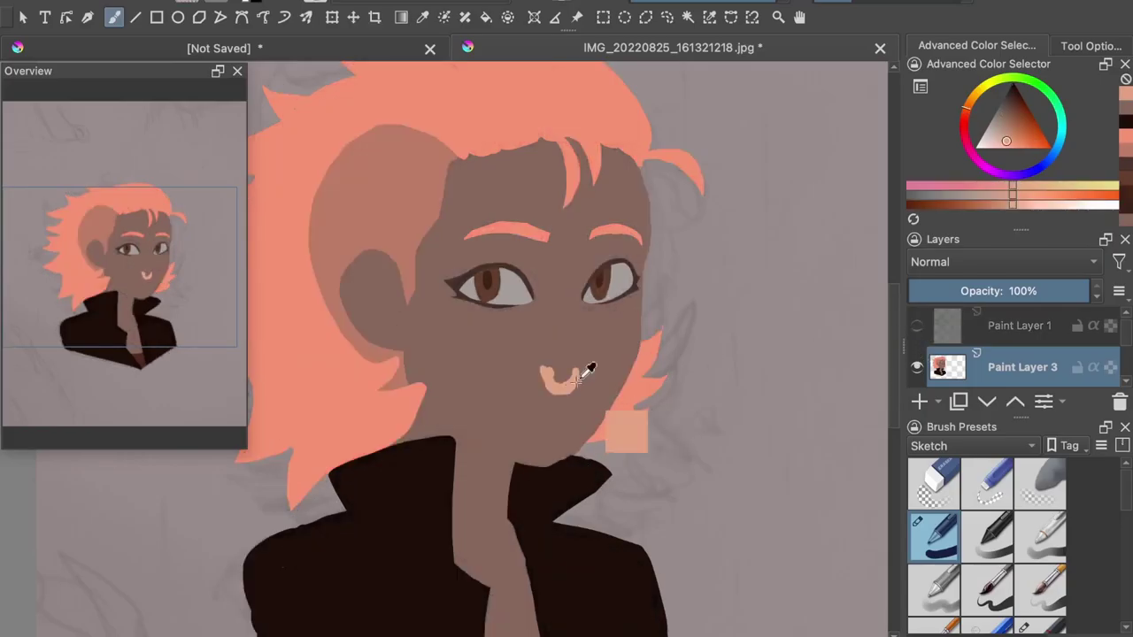
{"action": "left_click", "coordinate": [917, 325]}
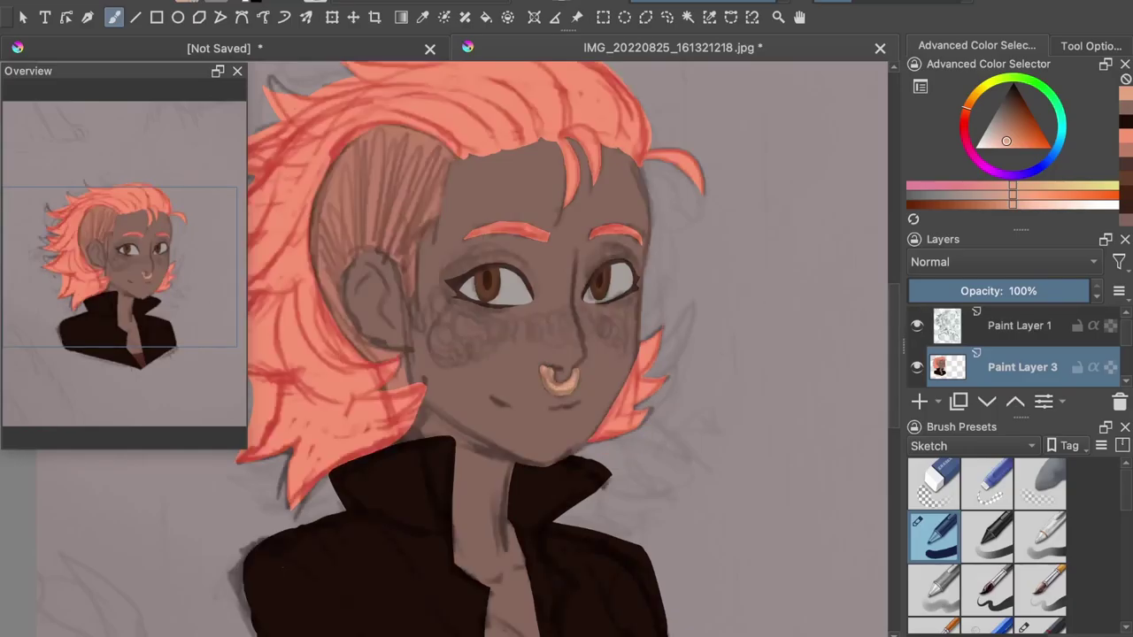
- Reshape the nose ring's curve and ends by alternating the sampled skin and ring colours
{"action": "left_click", "coordinate": [559, 373], "text": "ctrl"}
{"action": "left_click_drag", "start_coordinate": [558, 370], "coordinate": [579, 387]}
{"action": "left_click", "coordinate": [565, 388], "text": "ctrl"}
{"action": "left_click", "coordinate": [575, 363], "text": "ctrl"}
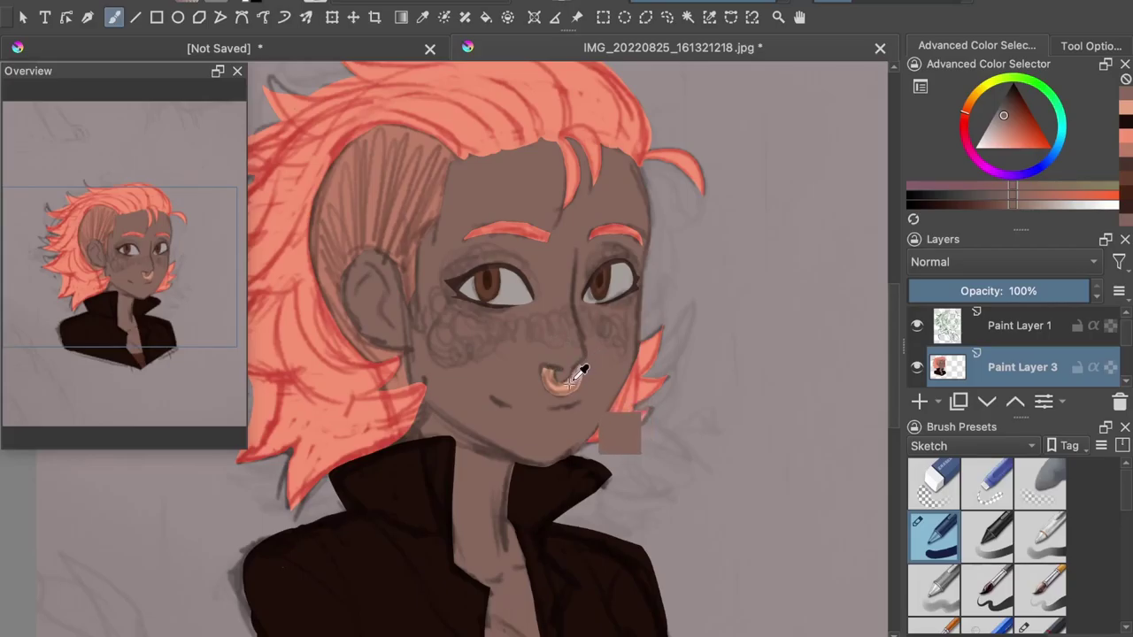
{"action": "left_click", "coordinate": [619, 432], "text": "ctrl"}
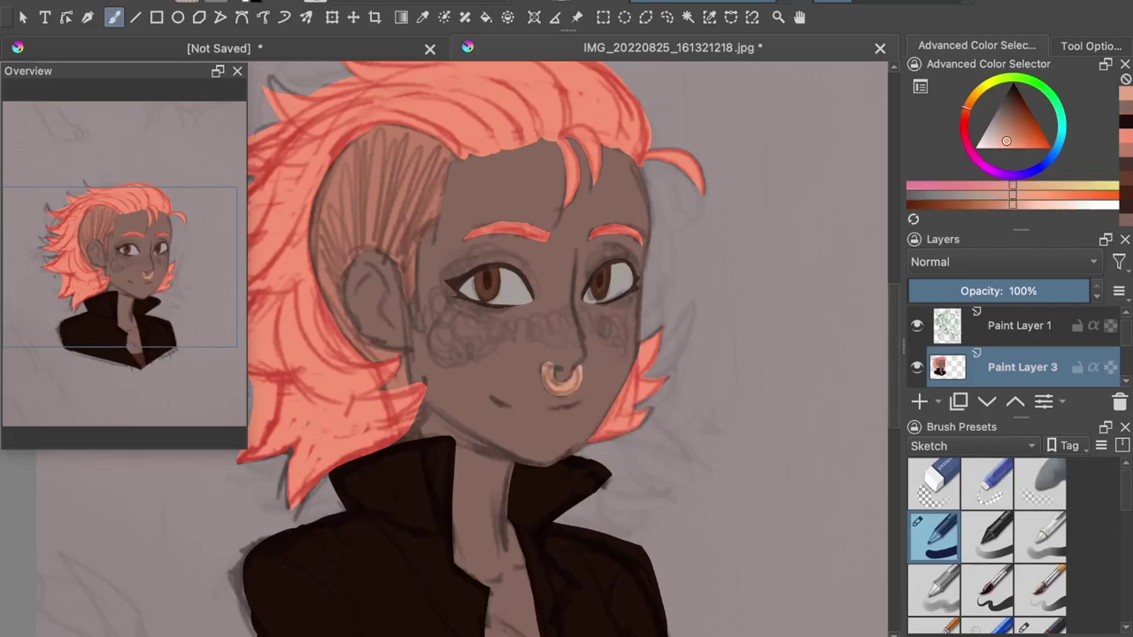
{"action": "left_click", "coordinate": [538, 361], "text": "ctrl"}
{"action": "left_click_drag", "start_coordinate": [555, 365], "coordinate": [552, 368]}
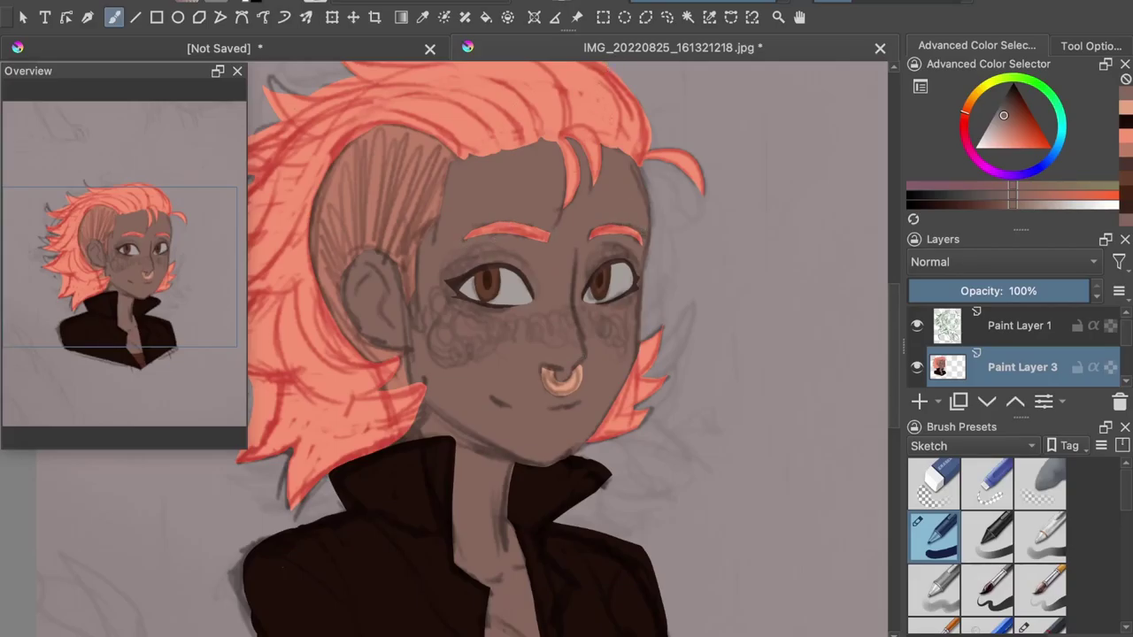
- Add a new paint layer, duplicate Paint Layer 3 and place the copy directly below the new layer
{"action": "left_click", "coordinate": [919, 403]}
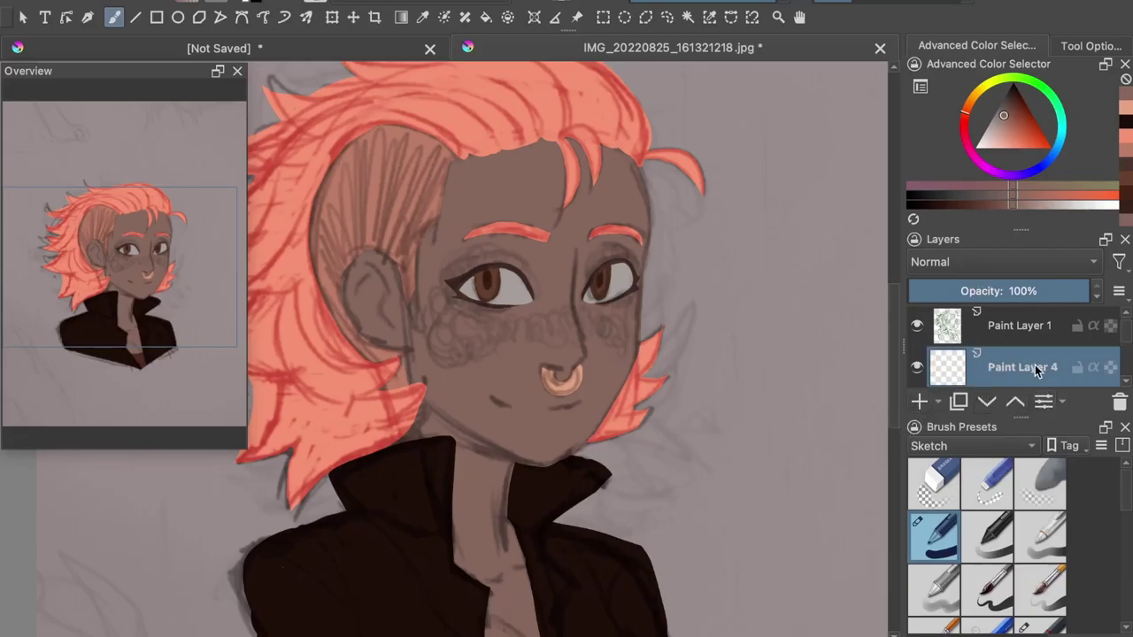
{"action": "left_click", "coordinate": [1116, 265]}
{"action": "left_click", "coordinate": [1066, 267]}
{"action": "left_click", "coordinate": [900, 124]}
{"action": "scroll", "coordinate": [974, 349], "scroll_direction": "down", "scroll_amount": 2}
{"action": "left_click", "coordinate": [1030, 359]}
{"action": "left_click", "coordinate": [959, 403]}
{"action": "left_click", "coordinate": [1015, 403]}
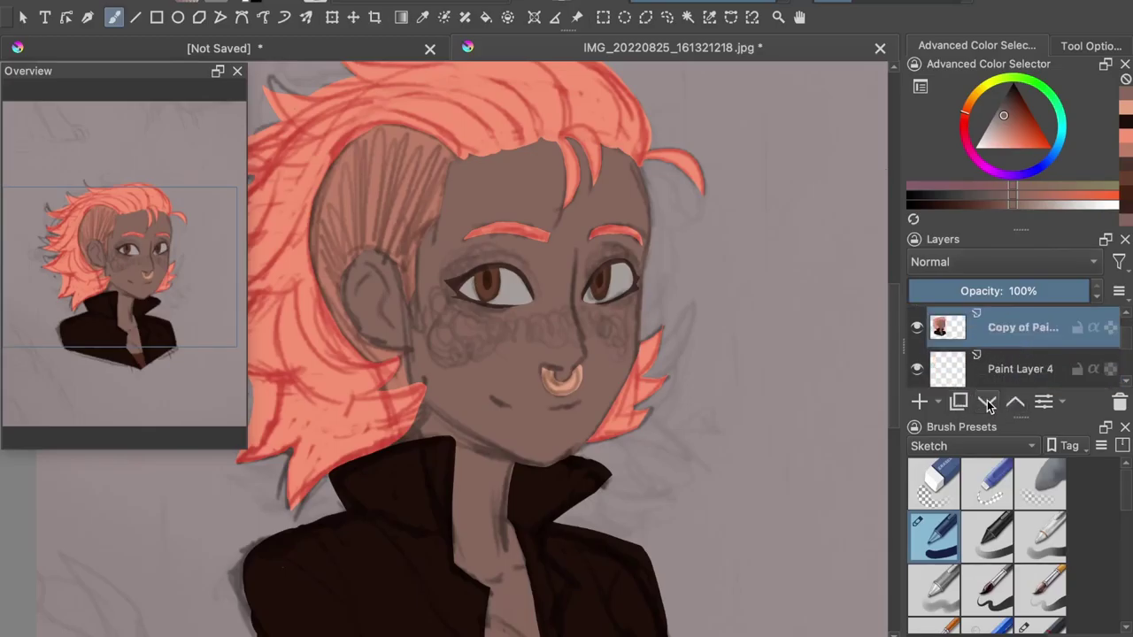
{"action": "left_click", "coordinate": [986, 403]}
{"action": "scroll", "coordinate": [1120, 328], "scroll_direction": "down", "scroll_amount": 1}
{"action": "left_click", "coordinate": [1045, 401]}
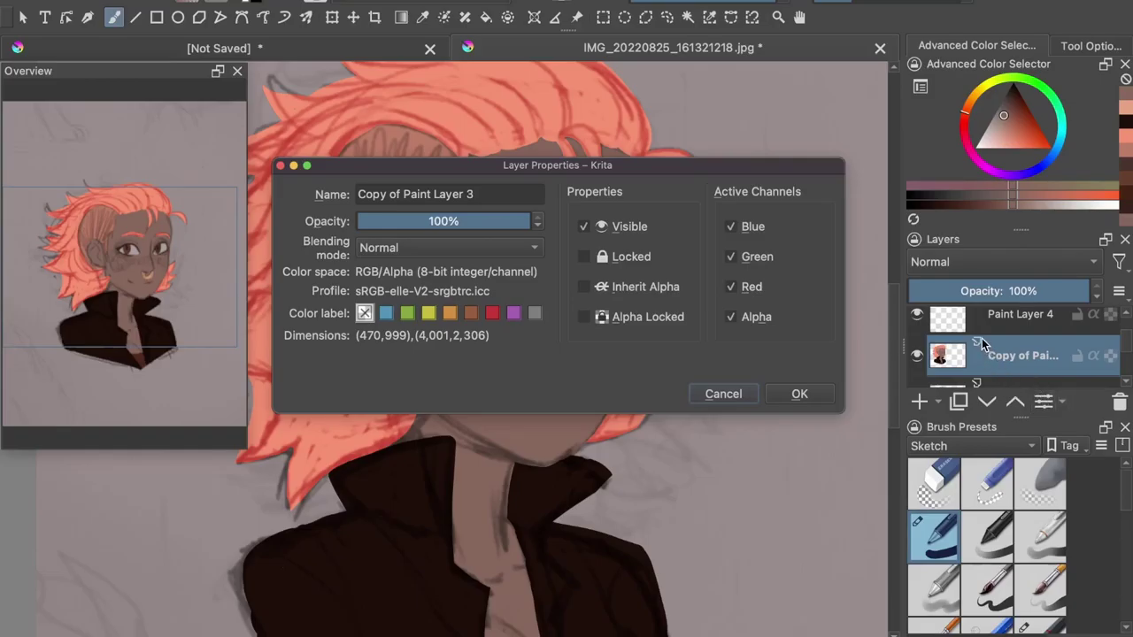
{"action": "left_click", "coordinate": [1094, 357]}
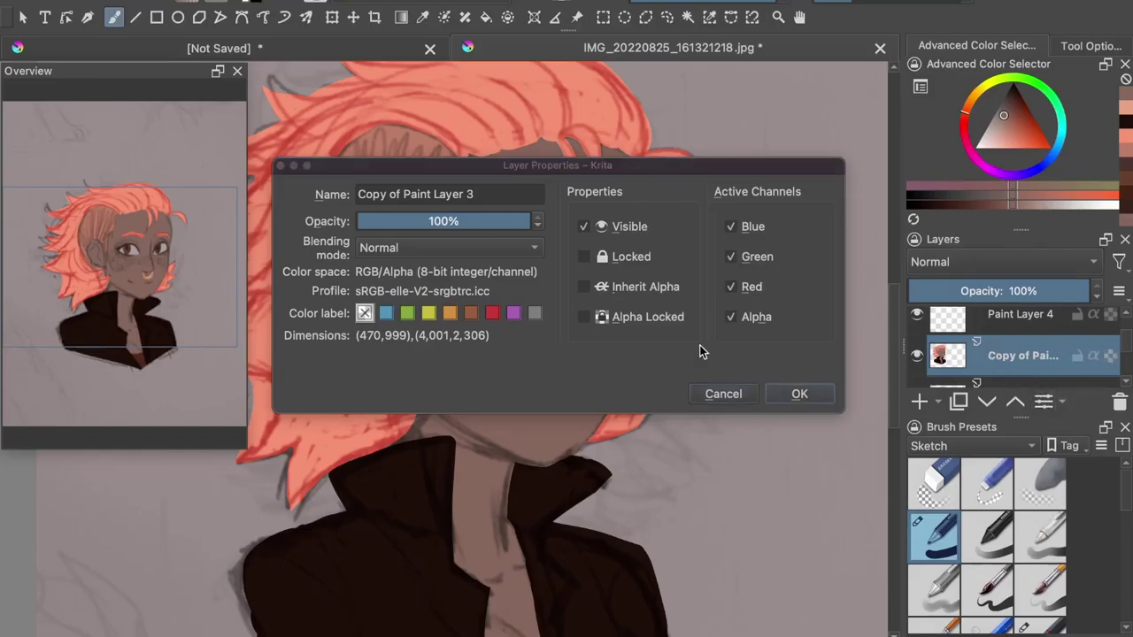
{"action": "left_click", "coordinate": [720, 393]}
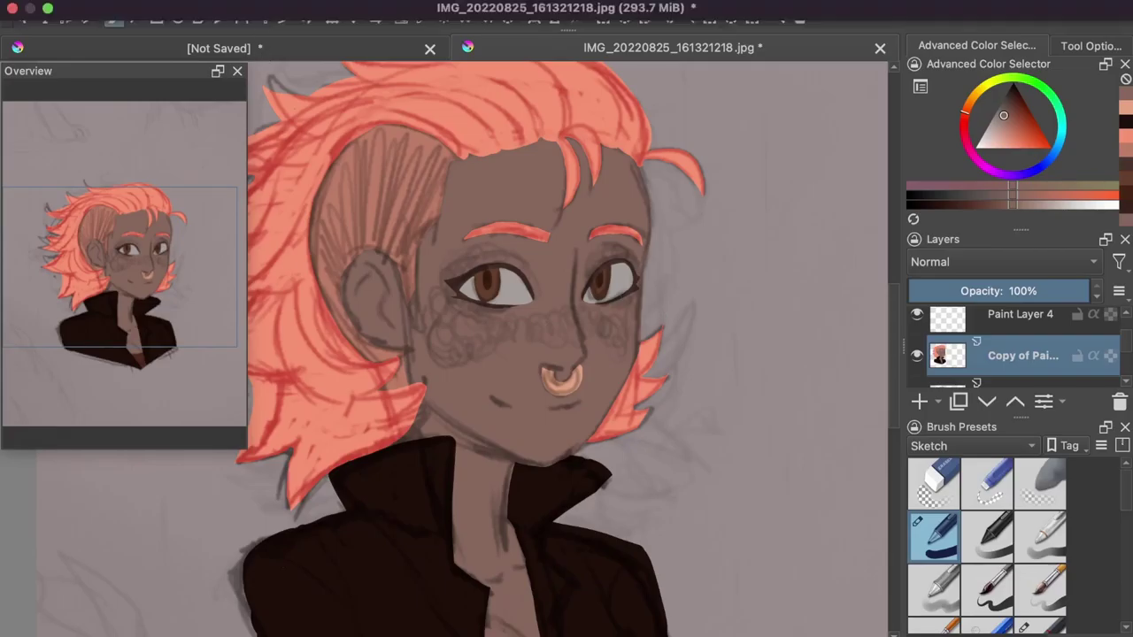
{"action": "left_click", "coordinate": [375, 1]}
{"action": "mouse_move", "coordinate": [445, 77]}
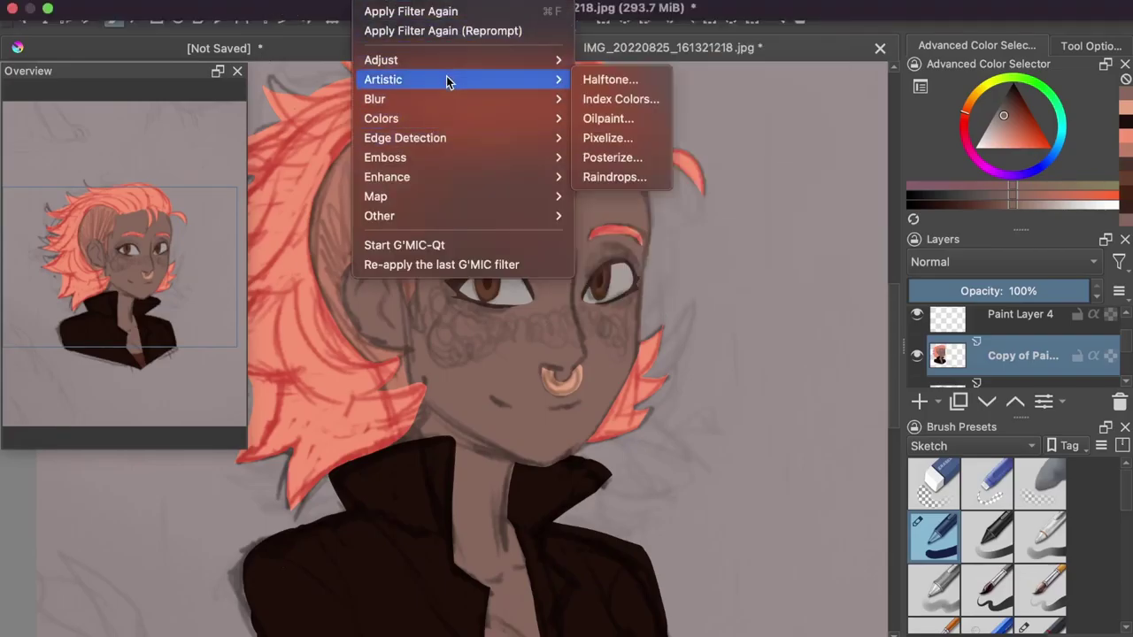
{"action": "mouse_move", "coordinate": [492, 58]}
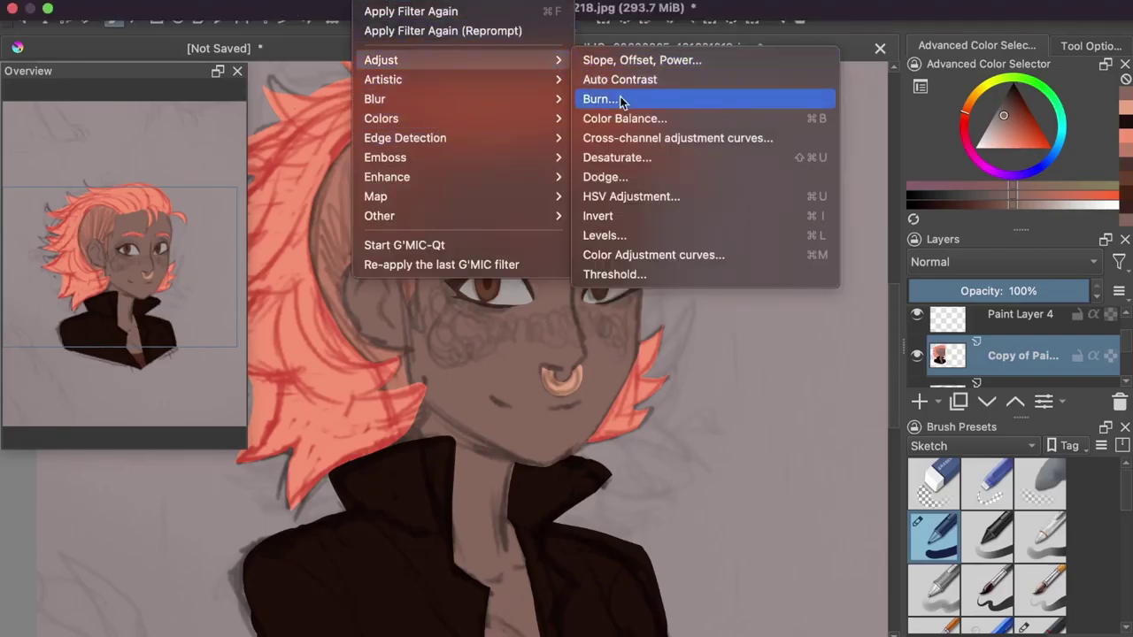
- Lock the transparency of the copied colour layer, undoing the test stroke made beside the face
{"action": "left_click", "coordinate": [1071, 348]}
{"action": "left_click", "coordinate": [1094, 355]}
{"action": "left_click_drag", "start_coordinate": [653, 229], "coordinate": [709, 328]}
{"action": "key", "text": "super+z"}
{"action": "left_click", "coordinate": [1111, 355]}
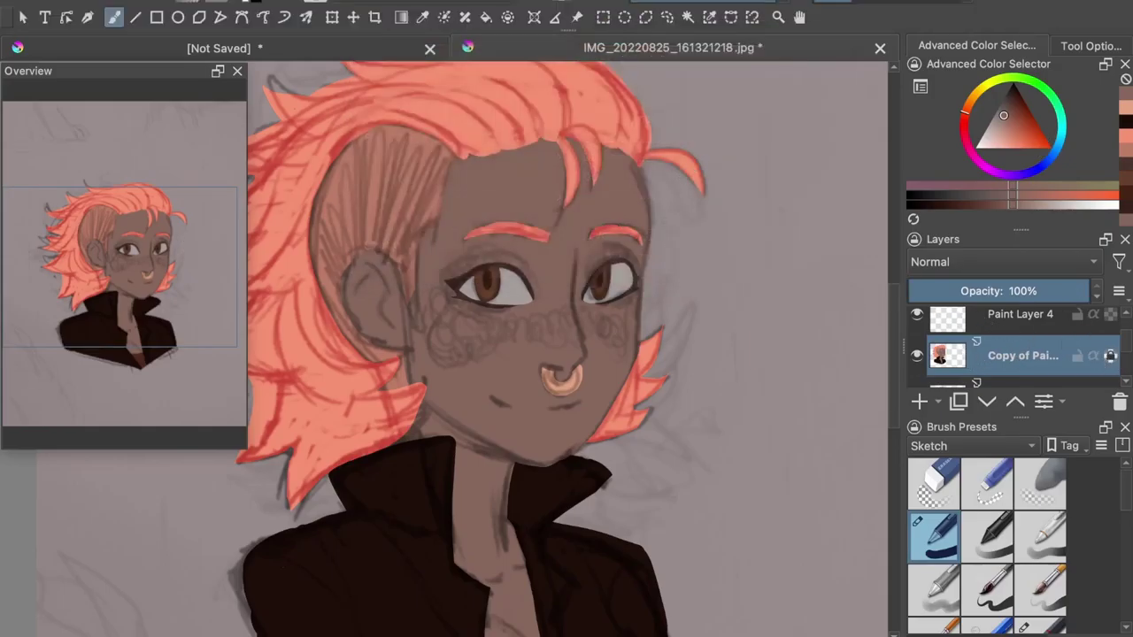
- Cover the copied layer's whole silhouette in white with a larger brush and set its blending mode to Multiply
{"action": "left_click_drag", "start_coordinate": [998, 118], "coordinate": [953, 158]}
{"action": "left_click", "coordinate": [992, 114]}
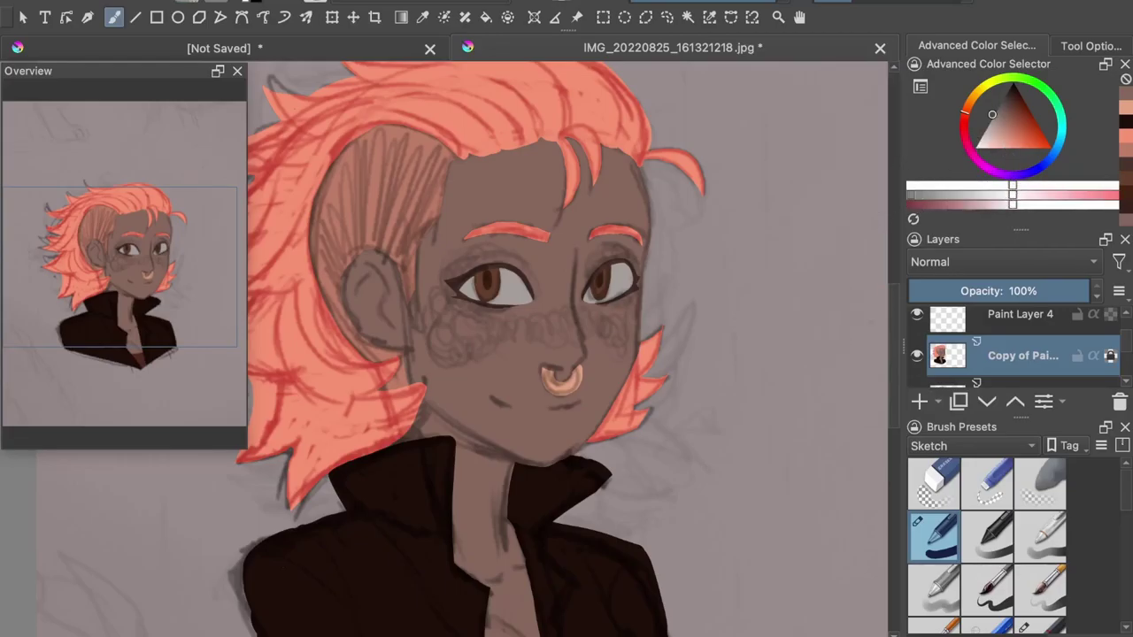
{"action": "left_click", "coordinate": [973, 148]}
{"action": "left_click", "coordinate": [411, 2]}
{"action": "left_click", "coordinate": [412, 27]}
{"action": "left_click_drag", "start_coordinate": [92, 257], "coordinate": [104, 302]}
{"action": "scroll", "coordinate": [133, 324], "scroll_direction": "down", "scroll_amount": 2}
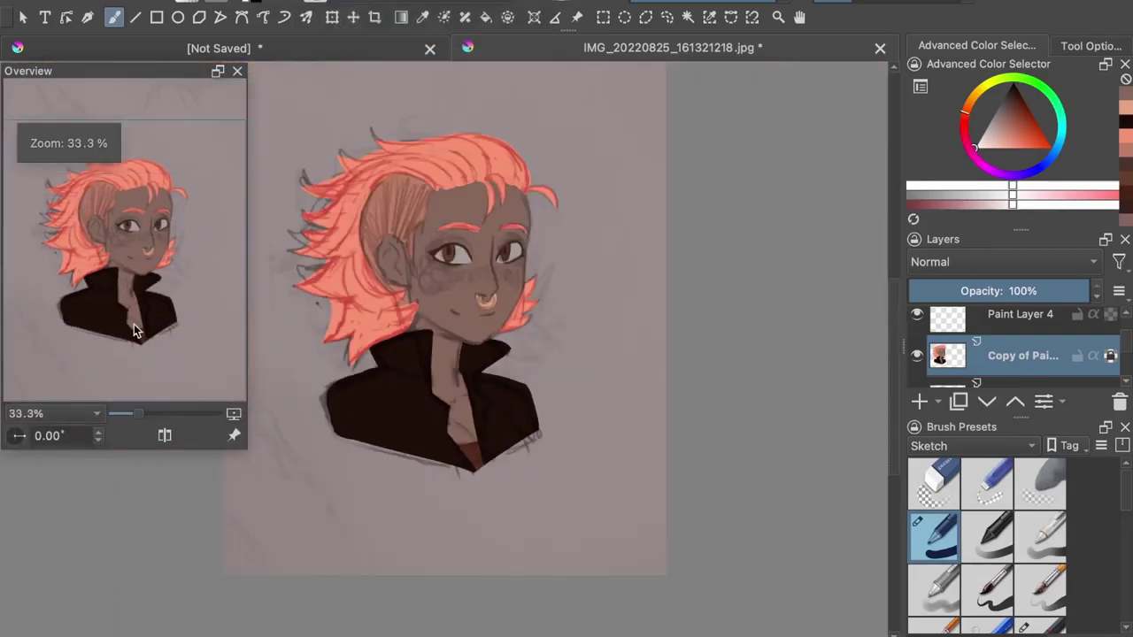
{"action": "left_click", "coordinate": [138, 413]}
{"action": "left_click_drag", "start_coordinate": [135, 264], "coordinate": [62, 244]}
{"action": "left_click_drag", "start_coordinate": [915, 2], "coordinate": [945, 2]}
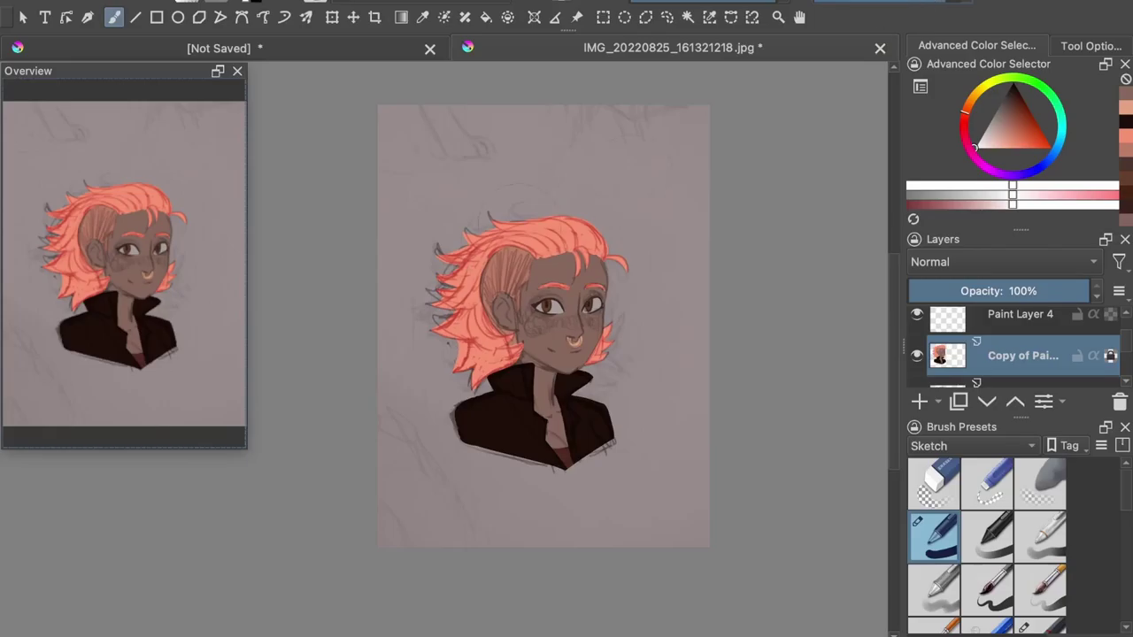
{"action": "left_click_drag", "start_coordinate": [478, 266], "coordinate": [517, 386]}
{"action": "left_click", "coordinate": [965, 262]}
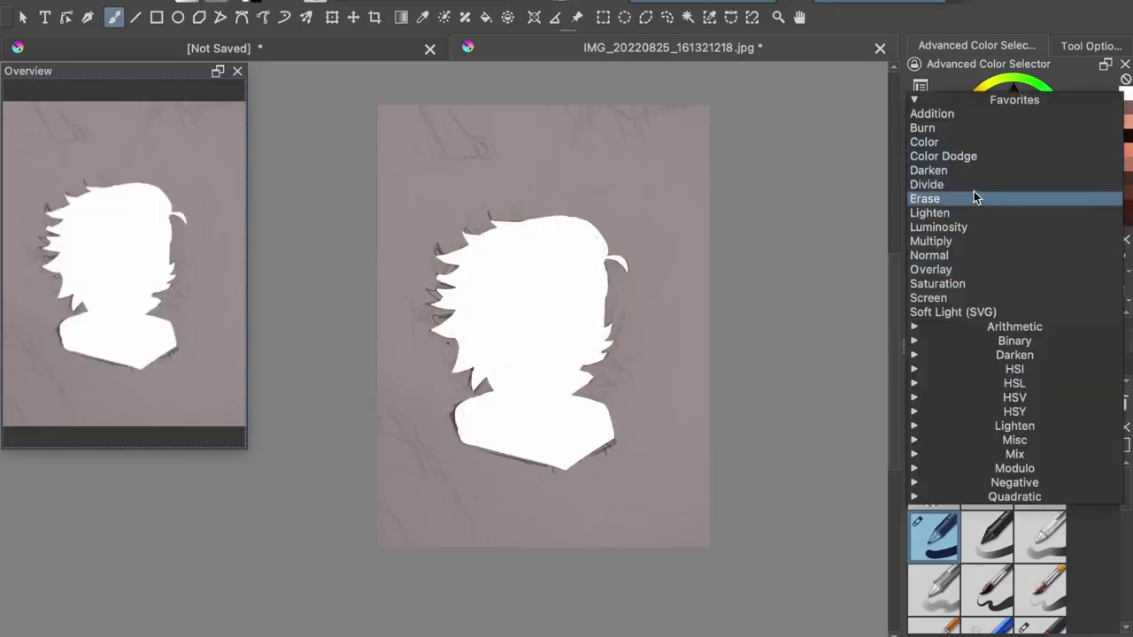
{"action": "left_click", "coordinate": [960, 247]}
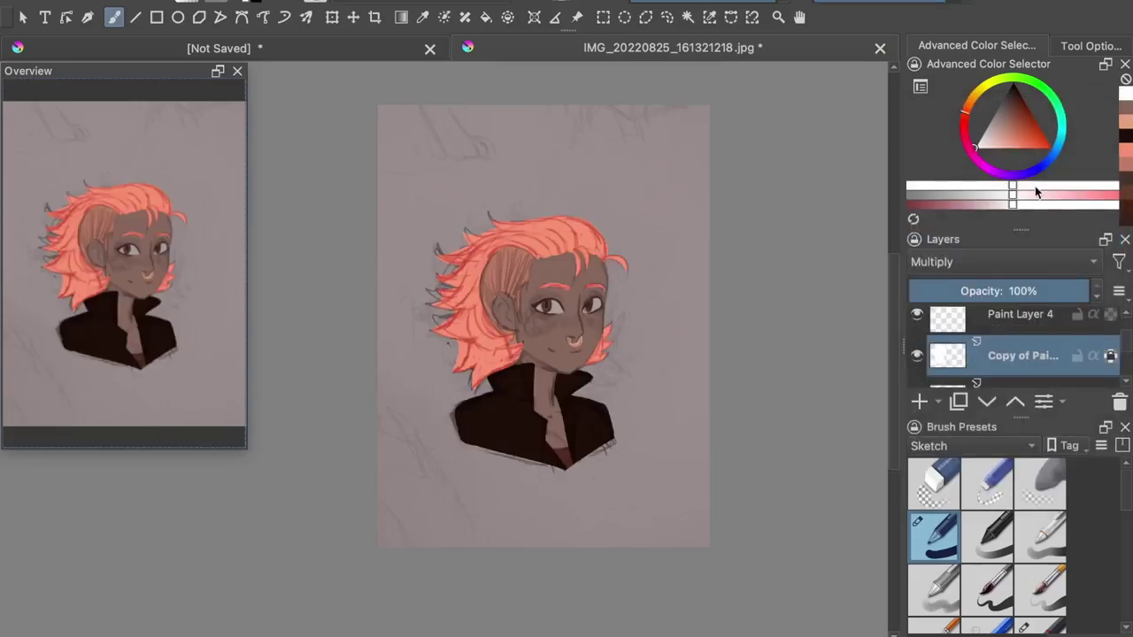
- Switch to the dark pen preset in black and shade the neck and lower hair, undoing the last stroke
{"action": "left_click_drag", "start_coordinate": [1127, 487], "coordinate": [1127, 492]}
{"action": "left_click", "coordinate": [995, 512]}
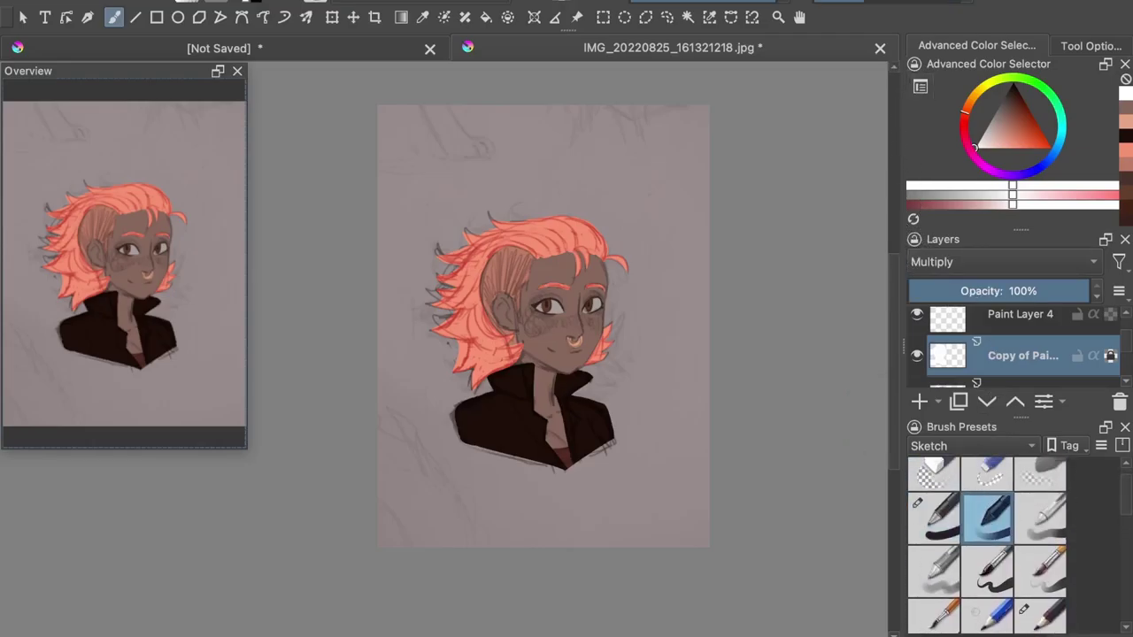
{"action": "left_click_drag", "start_coordinate": [1011, 97], "coordinate": [1007, 89]}
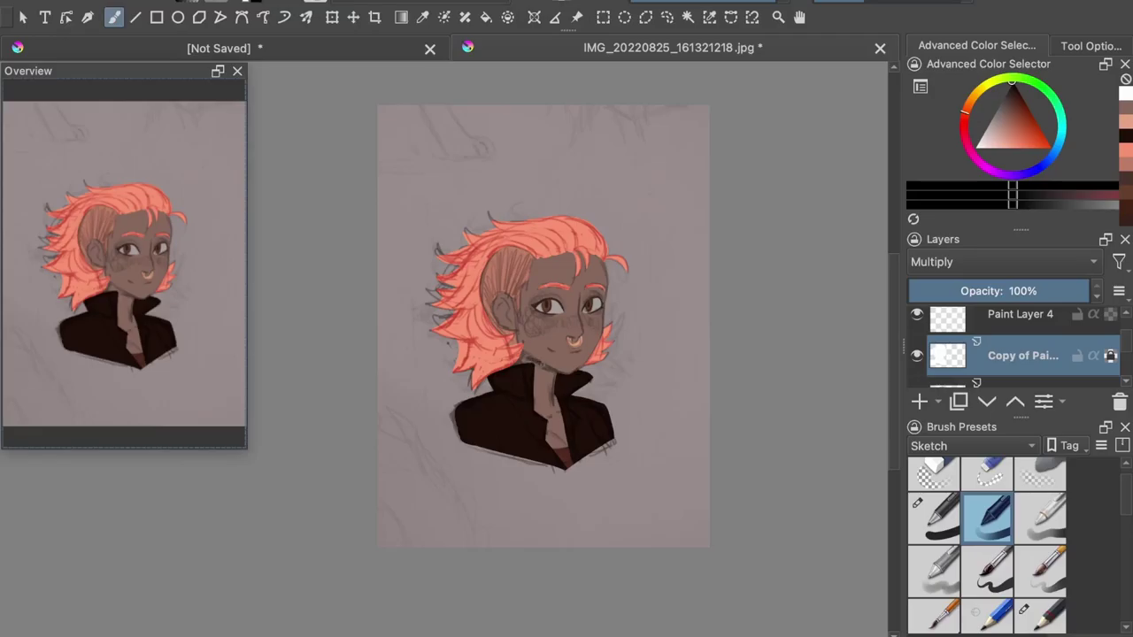
{"action": "mouse_move", "coordinate": [553, 380]}
{"action": "left_mouse_down"}
{"action": "mouse_move", "coordinate": [538, 391]}
{"action": "mouse_move", "coordinate": [519, 355]}
{"action": "mouse_move", "coordinate": [476, 383]}
{"action": "mouse_move", "coordinate": [517, 355]}
{"action": "mouse_move", "coordinate": [506, 365]}
{"action": "mouse_move", "coordinate": [483, 343]}
{"action": "mouse_move", "coordinate": [434, 332]}
{"action": "mouse_move", "coordinate": [474, 345]}
{"action": "left_mouse_up"}
{"action": "mouse_move", "coordinate": [505, 355]}
{"action": "left_mouse_down"}
{"action": "mouse_move", "coordinate": [473, 342]}
{"action": "mouse_move", "coordinate": [493, 346]}
{"action": "left_mouse_up"}
{"action": "key", "text": "ctrl+z"}
- Shade the hair behind the ear, the back hair tips, the front loose strand and the hair beside the far cheek
{"action": "left_click_drag", "start_coordinate": [484, 308], "coordinate": [513, 334]}
{"action": "mouse_move", "coordinate": [504, 304]}
{"action": "left_mouse_down"}
{"action": "mouse_move", "coordinate": [508, 321]}
{"action": "mouse_move", "coordinate": [484, 269]}
{"action": "mouse_move", "coordinate": [481, 314]}
{"action": "left_mouse_up"}
{"action": "mouse_move", "coordinate": [479, 310]}
{"action": "left_mouse_down"}
{"action": "mouse_move", "coordinate": [458, 294]}
{"action": "mouse_move", "coordinate": [432, 310]}
{"action": "left_mouse_up"}
{"action": "mouse_move", "coordinate": [458, 292]}
{"action": "left_mouse_down"}
{"action": "mouse_move", "coordinate": [443, 294]}
{"action": "mouse_move", "coordinate": [437, 278]}
{"action": "left_mouse_up"}
{"action": "left_click_drag", "start_coordinate": [462, 262], "coordinate": [437, 256]}
{"action": "mouse_move", "coordinate": [478, 247]}
{"action": "left_mouse_down"}
{"action": "mouse_move", "coordinate": [463, 233]}
{"action": "mouse_move", "coordinate": [491, 215]}
{"action": "left_mouse_up"}
{"action": "left_click_drag", "start_coordinate": [609, 258], "coordinate": [627, 271]}
{"action": "mouse_move", "coordinate": [610, 326]}
{"action": "left_mouse_down"}
{"action": "mouse_move", "coordinate": [586, 365]}
{"action": "mouse_move", "coordinate": [603, 340]}
{"action": "left_mouse_up"}
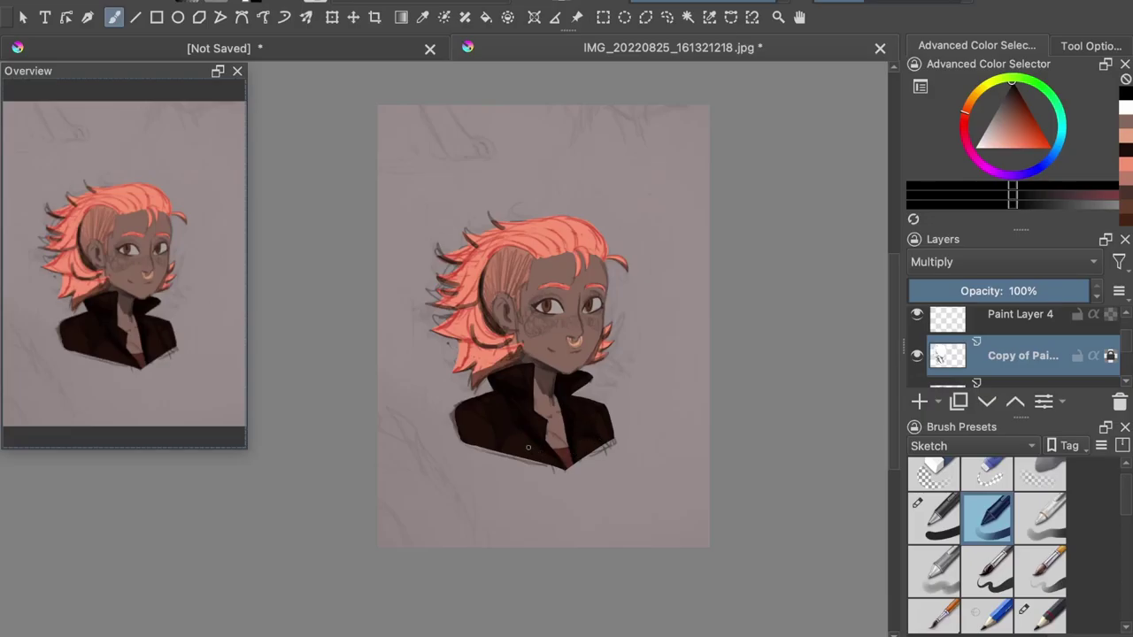
- Paint shadows on the chest inside the collar, around both eyes and nose, and along the near cheek
{"action": "mouse_move", "coordinate": [546, 411]}
{"action": "left_mouse_down"}
{"action": "mouse_move", "coordinate": [559, 416]}
{"action": "mouse_move", "coordinate": [564, 445]}
{"action": "left_mouse_up"}
{"action": "mouse_move", "coordinate": [582, 294]}
{"action": "left_mouse_down"}
{"action": "mouse_move", "coordinate": [577, 338]}
{"action": "mouse_move", "coordinate": [601, 299]}
{"action": "mouse_move", "coordinate": [561, 308]}
{"action": "mouse_move", "coordinate": [562, 289]}
{"action": "mouse_move", "coordinate": [542, 305]}
{"action": "left_mouse_up"}
{"action": "left_click_drag", "start_coordinate": [532, 294], "coordinate": [605, 300]}
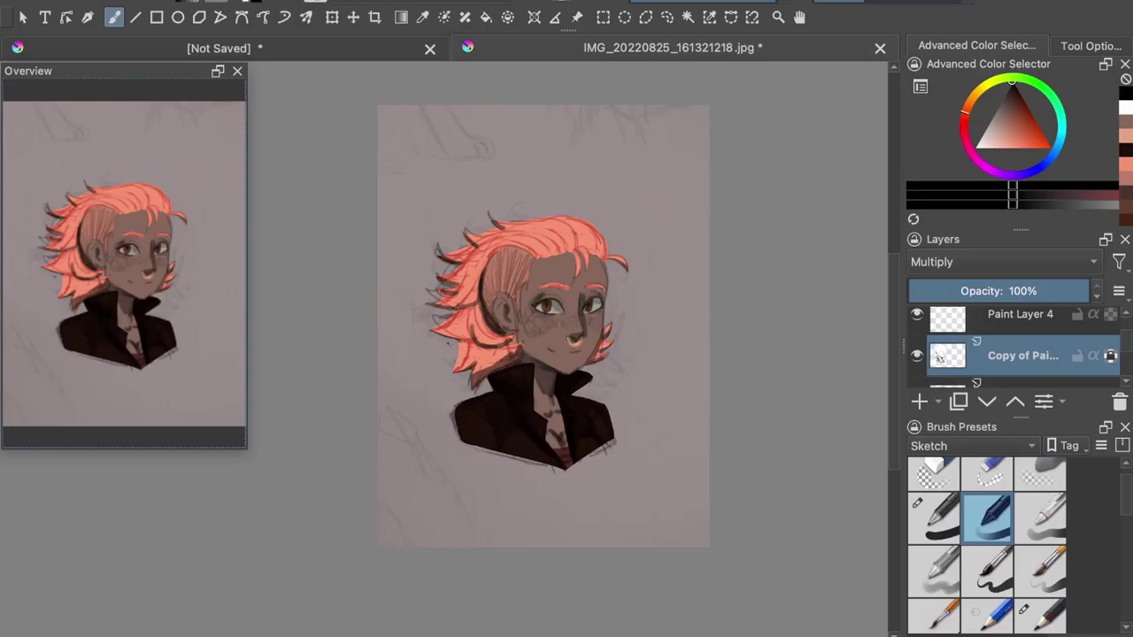
{"action": "mouse_move", "coordinate": [528, 319]}
{"action": "left_mouse_down"}
{"action": "mouse_move", "coordinate": [532, 356]}
{"action": "mouse_move", "coordinate": [554, 367]}
{"action": "left_mouse_up"}
- Shade the shaved side of the head above the ear with short dark strokes
{"action": "mouse_move", "coordinate": [524, 281]}
{"action": "left_mouse_down"}
{"action": "mouse_move", "coordinate": [517, 313]}
{"action": "mouse_move", "coordinate": [518, 285]}
{"action": "left_mouse_up"}
{"action": "mouse_move", "coordinate": [520, 264]}
{"action": "left_mouse_down"}
{"action": "mouse_move", "coordinate": [510, 297]}
{"action": "mouse_move", "coordinate": [478, 310]}
{"action": "left_mouse_up"}
{"action": "mouse_move", "coordinate": [501, 277]}
{"action": "left_mouse_down"}
{"action": "mouse_move", "coordinate": [488, 299]}
{"action": "mouse_move", "coordinate": [497, 290]}
{"action": "left_mouse_up"}
{"action": "mouse_move", "coordinate": [529, 265]}
{"action": "left_mouse_down"}
{"action": "mouse_move", "coordinate": [510, 285]}
{"action": "mouse_move", "coordinate": [501, 274]}
{"action": "left_mouse_up"}
{"action": "mouse_move", "coordinate": [496, 273]}
{"action": "left_mouse_down"}
{"action": "mouse_move", "coordinate": [484, 283]}
{"action": "mouse_move", "coordinate": [498, 271]}
{"action": "left_mouse_up"}
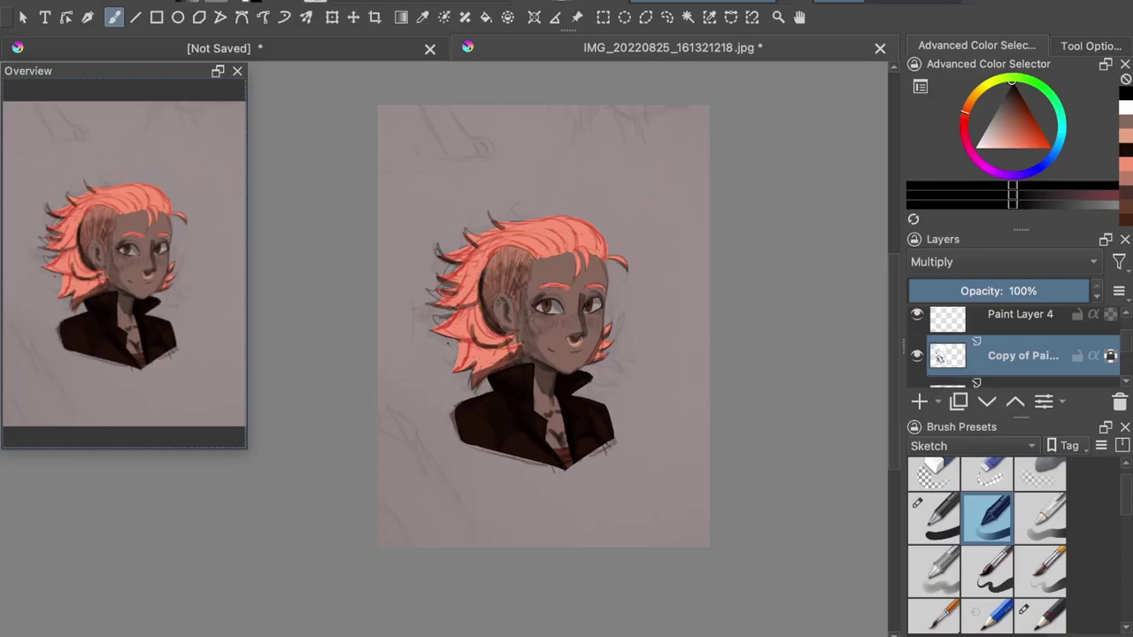
- Shade the far cheek and temple, around the mouth and nose, and down to the jaw
{"action": "left_click_drag", "start_coordinate": [603, 264], "coordinate": [598, 333]}
{"action": "mouse_move", "coordinate": [601, 335]}
{"action": "left_mouse_down"}
{"action": "mouse_move", "coordinate": [591, 361]}
{"action": "mouse_move", "coordinate": [570, 356]}
{"action": "left_mouse_up"}
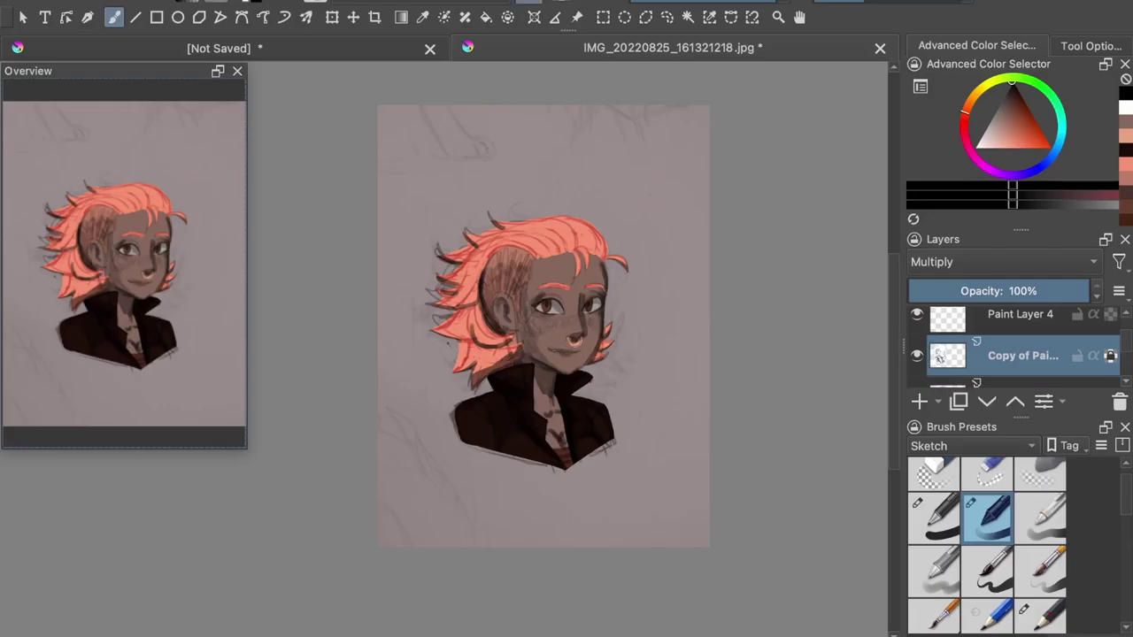
{"action": "left_click_drag", "start_coordinate": [581, 294], "coordinate": [581, 305]}
{"action": "mouse_move", "coordinate": [585, 295]}
{"action": "left_mouse_down"}
{"action": "mouse_move", "coordinate": [581, 311]}
{"action": "mouse_move", "coordinate": [533, 344]}
{"action": "mouse_move", "coordinate": [539, 355]}
{"action": "left_mouse_up"}
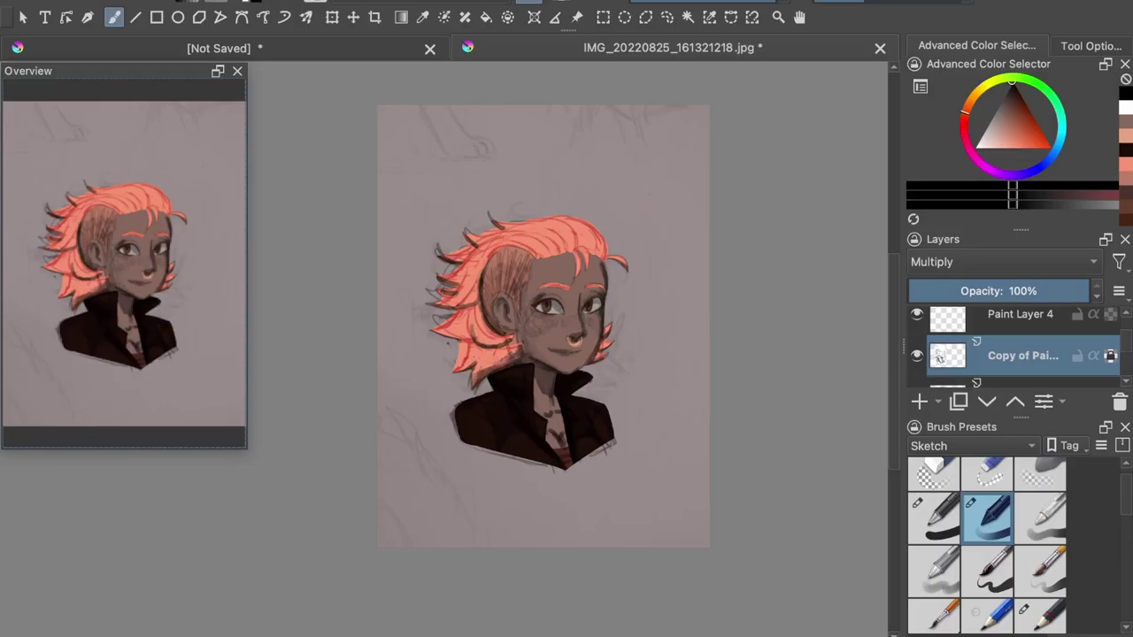
{"action": "left_click_drag", "start_coordinate": [604, 315], "coordinate": [604, 265]}
- Shade the neck, the chest inside the collar and the bridge of the nose
{"action": "left_click_drag", "start_coordinate": [538, 378], "coordinate": [548, 395]}
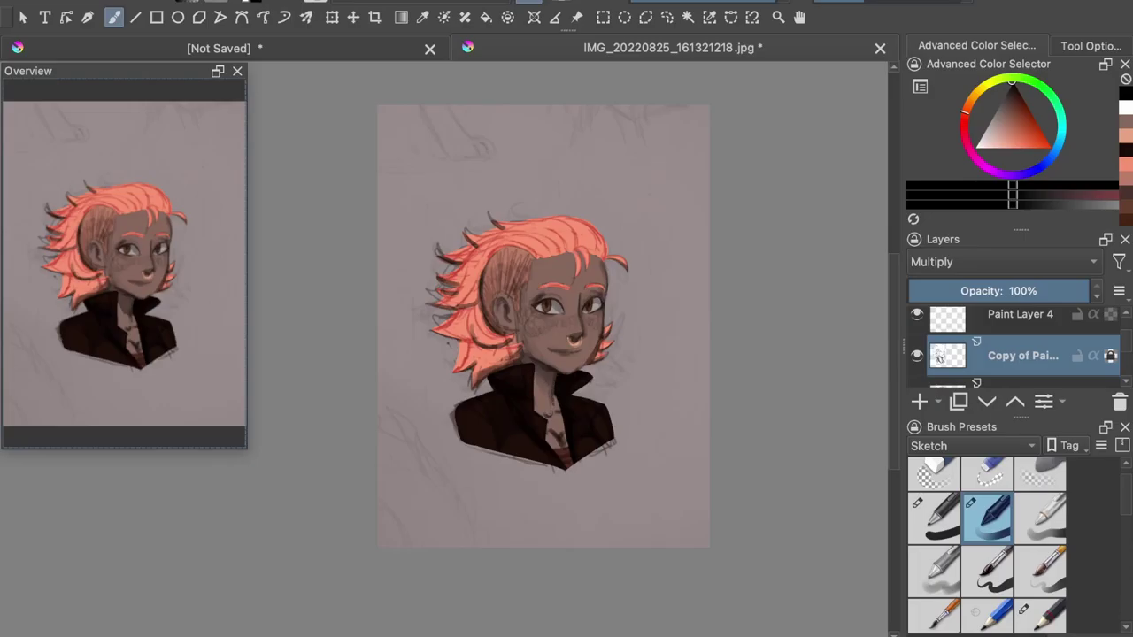
{"action": "left_click_drag", "start_coordinate": [556, 435], "coordinate": [566, 443]}
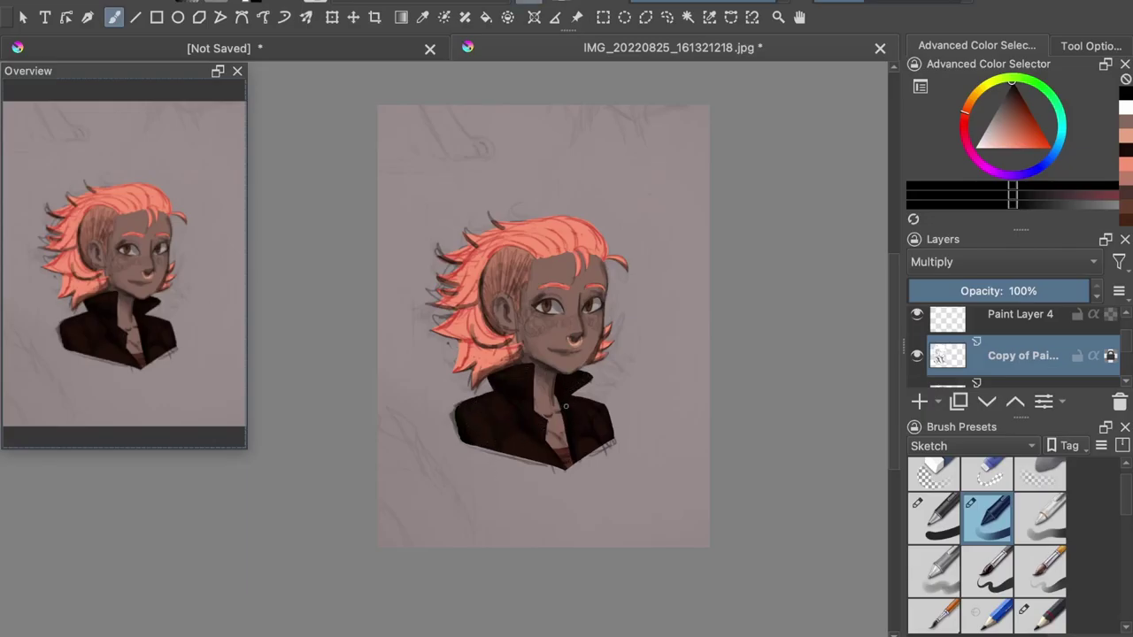
{"action": "left_click_drag", "start_coordinate": [576, 306], "coordinate": [571, 301]}
{"action": "key", "text": "e"}
{"action": "mouse_move", "coordinate": [537, 232]}
{"action": "left_mouse_down"}
{"action": "mouse_move", "coordinate": [559, 251]}
{"action": "mouse_move", "coordinate": [479, 278]}
{"action": "mouse_move", "coordinate": [455, 307]}
{"action": "left_mouse_up"}
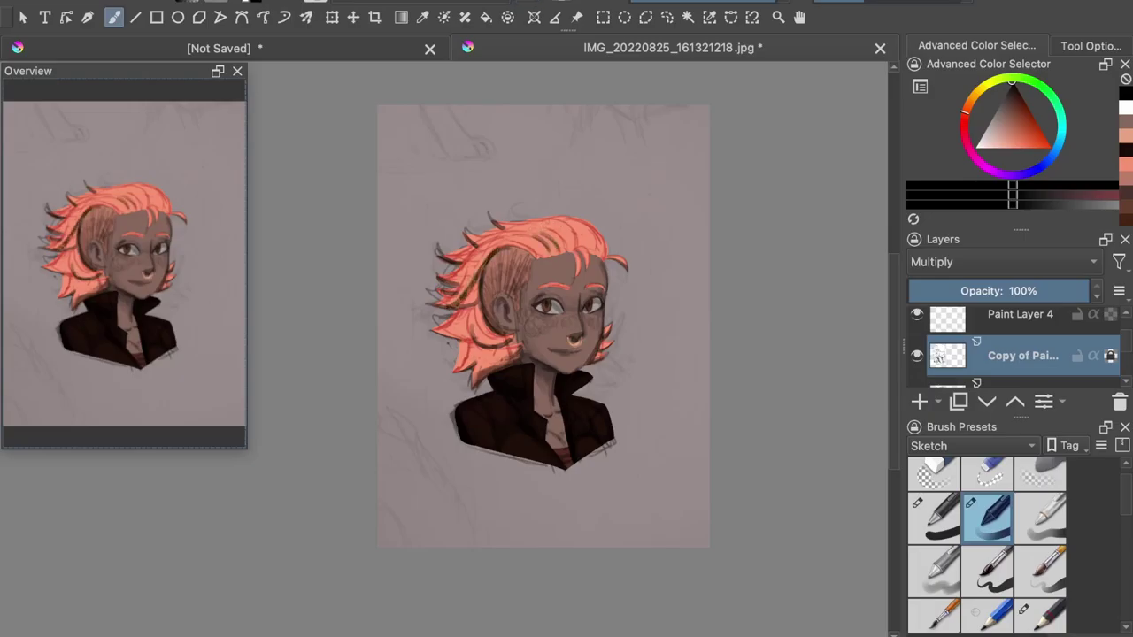
{"action": "key", "text": "ctrl+z"}
{"action": "key", "text": "ctrl+z"}
{"action": "key", "text": "ctrl+z"}
{"action": "key", "text": "ctrl+z"}
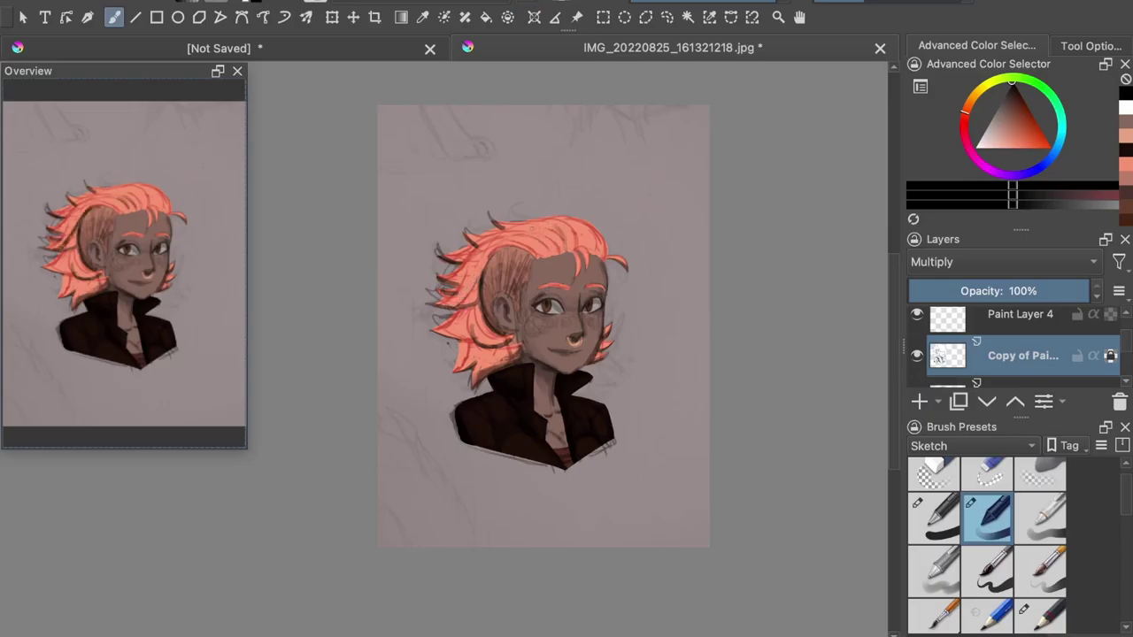
{"action": "key", "text": "ctrl+z"}
{"action": "mouse_move", "coordinate": [524, 222]}
{"action": "left_mouse_down"}
{"action": "mouse_move", "coordinate": [545, 227]}
{"action": "mouse_move", "coordinate": [540, 257]}
{"action": "mouse_move", "coordinate": [550, 253]}
{"action": "left_mouse_up"}
{"action": "key", "text": "ctrl+z"}
- Paint dark shadow strands across the top of the hair and the upper back locks
{"action": "mouse_move", "coordinate": [492, 232]}
{"action": "left_mouse_down"}
{"action": "mouse_move", "coordinate": [592, 223]}
{"action": "mouse_move", "coordinate": [602, 239]}
{"action": "mouse_move", "coordinate": [557, 252]}
{"action": "mouse_move", "coordinate": [569, 250]}
{"action": "left_mouse_up"}
{"action": "mouse_move", "coordinate": [575, 224]}
{"action": "left_mouse_down"}
{"action": "mouse_move", "coordinate": [603, 261]}
{"action": "mouse_move", "coordinate": [578, 264]}
{"action": "mouse_move", "coordinate": [576, 276]}
{"action": "mouse_move", "coordinate": [502, 248]}
{"action": "mouse_move", "coordinate": [476, 288]}
{"action": "mouse_move", "coordinate": [440, 302]}
{"action": "left_mouse_up"}
{"action": "left_click_drag", "start_coordinate": [477, 281], "coordinate": [451, 286]}
{"action": "left_click_drag", "start_coordinate": [498, 238], "coordinate": [447, 261]}
{"action": "mouse_move", "coordinate": [483, 242]}
{"action": "left_mouse_down"}
{"action": "mouse_move", "coordinate": [463, 259]}
{"action": "mouse_move", "coordinate": [492, 236]}
{"action": "mouse_move", "coordinate": [474, 243]}
{"action": "left_mouse_up"}
- Refine the shadows along the crown and upper back hair with eraser strokes
{"action": "key", "text": "e"}
{"action": "left_click_drag", "start_coordinate": [494, 236], "coordinate": [462, 256]}
{"action": "mouse_move", "coordinate": [522, 222]}
{"action": "left_mouse_down"}
{"action": "mouse_move", "coordinate": [501, 226]}
{"action": "mouse_move", "coordinate": [515, 227]}
{"action": "left_mouse_up"}
{"action": "mouse_move", "coordinate": [547, 220]}
{"action": "left_mouse_down"}
{"action": "mouse_move", "coordinate": [522, 235]}
{"action": "mouse_move", "coordinate": [519, 226]}
{"action": "left_mouse_up"}
{"action": "mouse_move", "coordinate": [549, 221]}
{"action": "left_mouse_down"}
{"action": "mouse_move", "coordinate": [525, 224]}
{"action": "mouse_move", "coordinate": [582, 221]}
{"action": "left_mouse_up"}
{"action": "mouse_move", "coordinate": [529, 223]}
{"action": "left_mouse_down"}
{"action": "mouse_move", "coordinate": [483, 244]}
{"action": "mouse_move", "coordinate": [536, 251]}
{"action": "mouse_move", "coordinate": [471, 273]}
{"action": "left_mouse_up"}
{"action": "key", "text": "e"}
- Shade the hair behind the ear, the lower back locks and the lock beside the far jaw
{"action": "mouse_move", "coordinate": [502, 244]}
{"action": "left_mouse_down"}
{"action": "mouse_move", "coordinate": [478, 290]}
{"action": "mouse_move", "coordinate": [477, 348]}
{"action": "left_mouse_up"}
{"action": "left_click_drag", "start_coordinate": [472, 303], "coordinate": [489, 338]}
{"action": "mouse_move", "coordinate": [477, 307]}
{"action": "left_mouse_down"}
{"action": "mouse_move", "coordinate": [493, 331]}
{"action": "mouse_move", "coordinate": [468, 335]}
{"action": "left_mouse_up"}
{"action": "mouse_move", "coordinate": [471, 310]}
{"action": "left_mouse_down"}
{"action": "mouse_move", "coordinate": [462, 350]}
{"action": "mouse_move", "coordinate": [437, 337]}
{"action": "mouse_move", "coordinate": [455, 372]}
{"action": "left_mouse_up"}
{"action": "mouse_move", "coordinate": [487, 350]}
{"action": "left_mouse_down"}
{"action": "mouse_move", "coordinate": [475, 386]}
{"action": "mouse_move", "coordinate": [484, 365]}
{"action": "left_mouse_up"}
{"action": "left_click_drag", "start_coordinate": [492, 352], "coordinate": [476, 385]}
{"action": "left_click_drag", "start_coordinate": [516, 361], "coordinate": [492, 366]}
{"action": "mouse_move", "coordinate": [602, 357]}
{"action": "left_mouse_down"}
{"action": "mouse_move", "coordinate": [588, 363]}
{"action": "mouse_move", "coordinate": [600, 351]}
{"action": "left_mouse_up"}
{"action": "left_click_drag", "start_coordinate": [471, 329], "coordinate": [508, 345]}
{"action": "left_click_drag", "start_coordinate": [469, 334], "coordinate": [500, 347]}
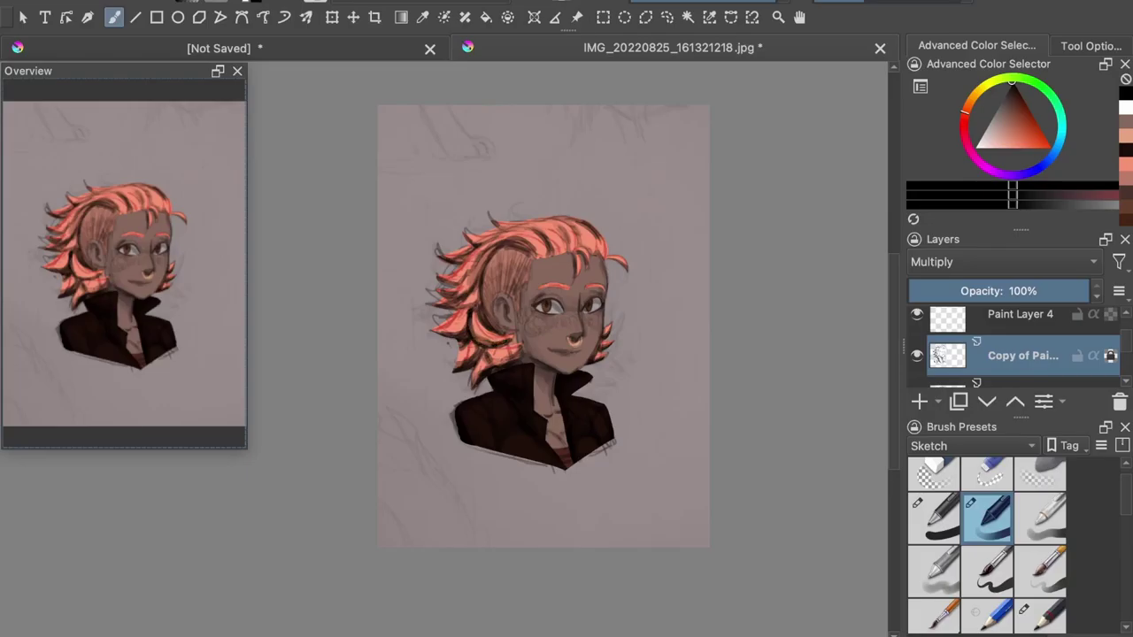
- Shade the nose ring area, the ear, the shaved side of the head and the near jawline
{"action": "left_click_drag", "start_coordinate": [962, 383], "coordinate": [963, 386]}
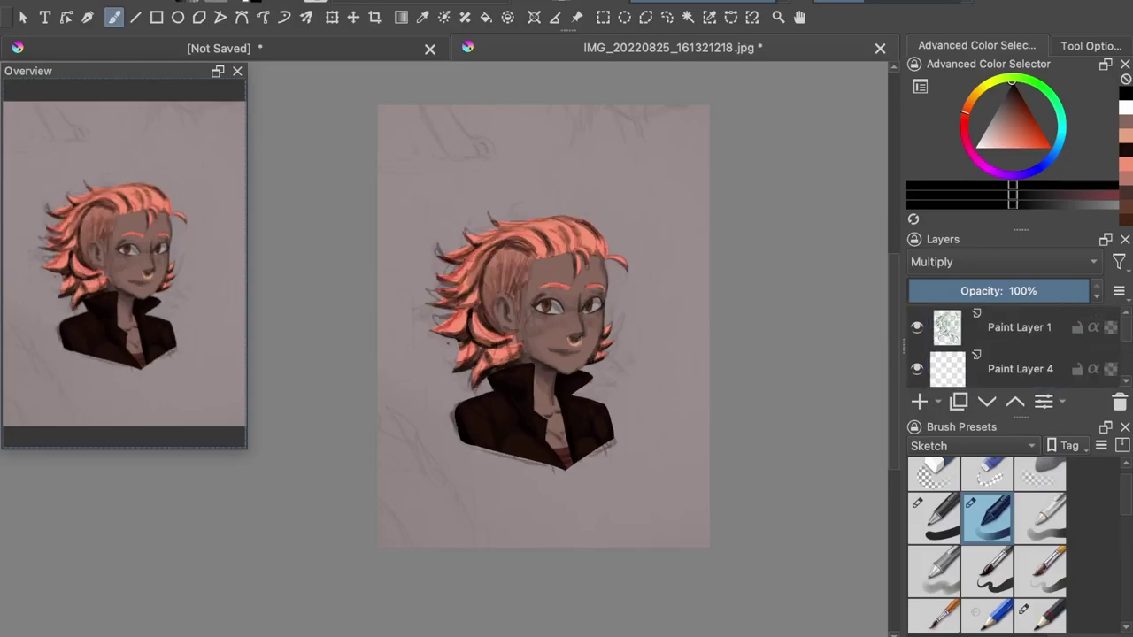
{"action": "mouse_move", "coordinate": [573, 352]}
{"action": "left_mouse_down"}
{"action": "mouse_move", "coordinate": [549, 379]}
{"action": "mouse_move", "coordinate": [541, 361]}
{"action": "mouse_move", "coordinate": [577, 342]}
{"action": "left_mouse_up"}
{"action": "mouse_move", "coordinate": [505, 305]}
{"action": "left_mouse_down"}
{"action": "mouse_move", "coordinate": [480, 370]}
{"action": "mouse_move", "coordinate": [516, 362]}
{"action": "left_mouse_up"}
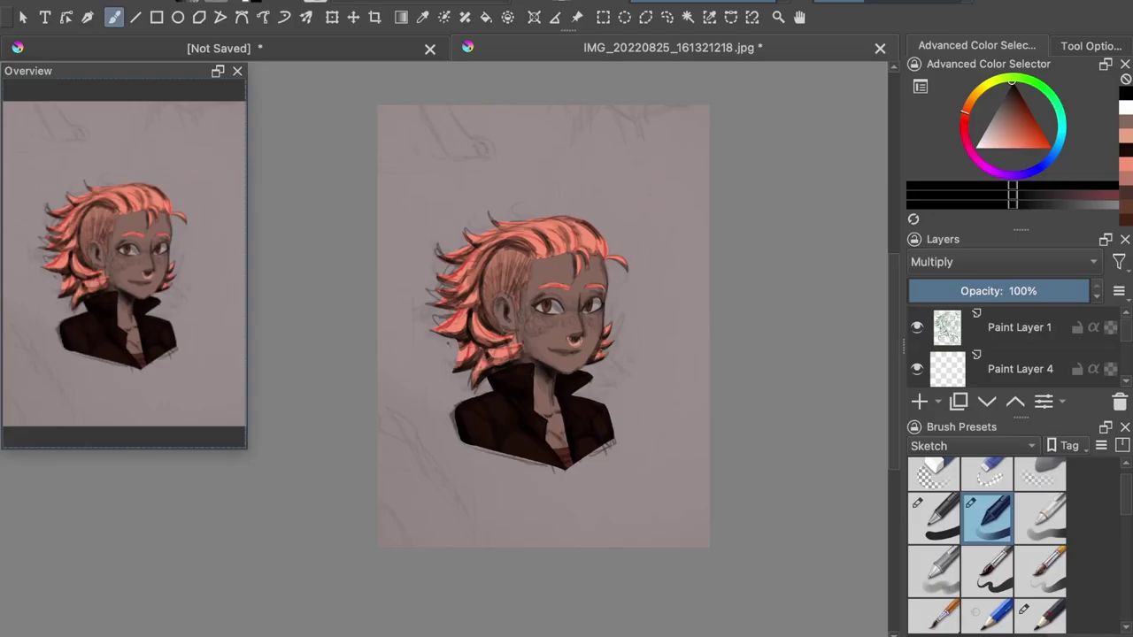
{"action": "key", "text": "ctrl+j"}
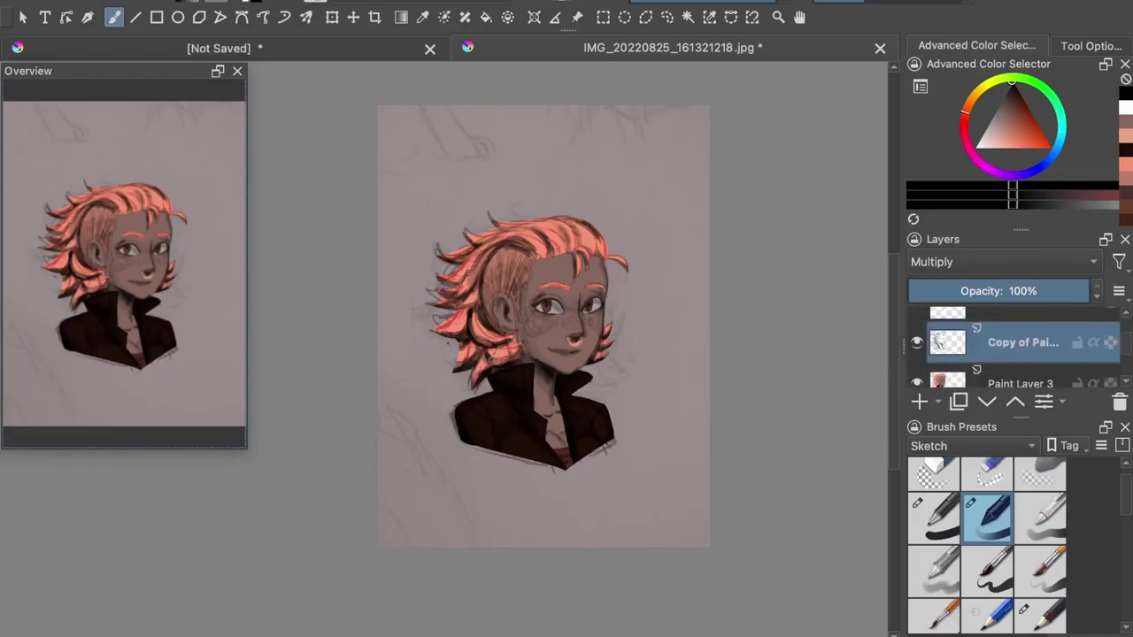
{"action": "left_click_drag", "start_coordinate": [510, 357], "coordinate": [486, 366]}
{"action": "mouse_move", "coordinate": [516, 294]}
{"action": "left_mouse_down"}
{"action": "mouse_move", "coordinate": [519, 333]}
{"action": "mouse_move", "coordinate": [521, 311]}
{"action": "left_mouse_up"}
{"action": "mouse_move", "coordinate": [517, 279]}
{"action": "left_mouse_down"}
{"action": "mouse_move", "coordinate": [490, 309]}
{"action": "mouse_move", "coordinate": [513, 335]}
{"action": "mouse_move", "coordinate": [487, 320]}
{"action": "left_mouse_up"}
{"action": "left_click_drag", "start_coordinate": [485, 301], "coordinate": [514, 300]}
{"action": "left_click_drag", "start_coordinate": [493, 276], "coordinate": [489, 333]}
{"action": "mouse_move", "coordinate": [517, 329]}
{"action": "left_mouse_down"}
{"action": "mouse_move", "coordinate": [481, 324]}
{"action": "mouse_move", "coordinate": [513, 345]}
{"action": "mouse_move", "coordinate": [523, 357]}
{"action": "mouse_move", "coordinate": [513, 363]}
{"action": "left_mouse_up"}
{"action": "left_click_drag", "start_coordinate": [523, 338], "coordinate": [545, 365]}
{"action": "left_click_drag", "start_coordinate": [520, 314], "coordinate": [539, 360]}
- Erase excess shadow from the shaved side, the ear, the near cheek and the jawline
{"action": "key", "text": "e"}
{"action": "left_click_drag", "start_coordinate": [516, 285], "coordinate": [500, 285]}
{"action": "mouse_move", "coordinate": [491, 279]}
{"action": "left_mouse_down"}
{"action": "mouse_move", "coordinate": [486, 296]}
{"action": "mouse_move", "coordinate": [496, 280]}
{"action": "left_mouse_up"}
{"action": "mouse_move", "coordinate": [495, 293]}
{"action": "left_mouse_down"}
{"action": "mouse_move", "coordinate": [507, 279]}
{"action": "mouse_move", "coordinate": [523, 320]}
{"action": "left_mouse_up"}
{"action": "mouse_move", "coordinate": [544, 361]}
{"action": "left_mouse_down"}
{"action": "mouse_move", "coordinate": [522, 331]}
{"action": "mouse_move", "coordinate": [526, 343]}
{"action": "left_mouse_up"}
{"action": "left_click_drag", "start_coordinate": [513, 301], "coordinate": [512, 346]}
{"action": "key", "text": "e"}
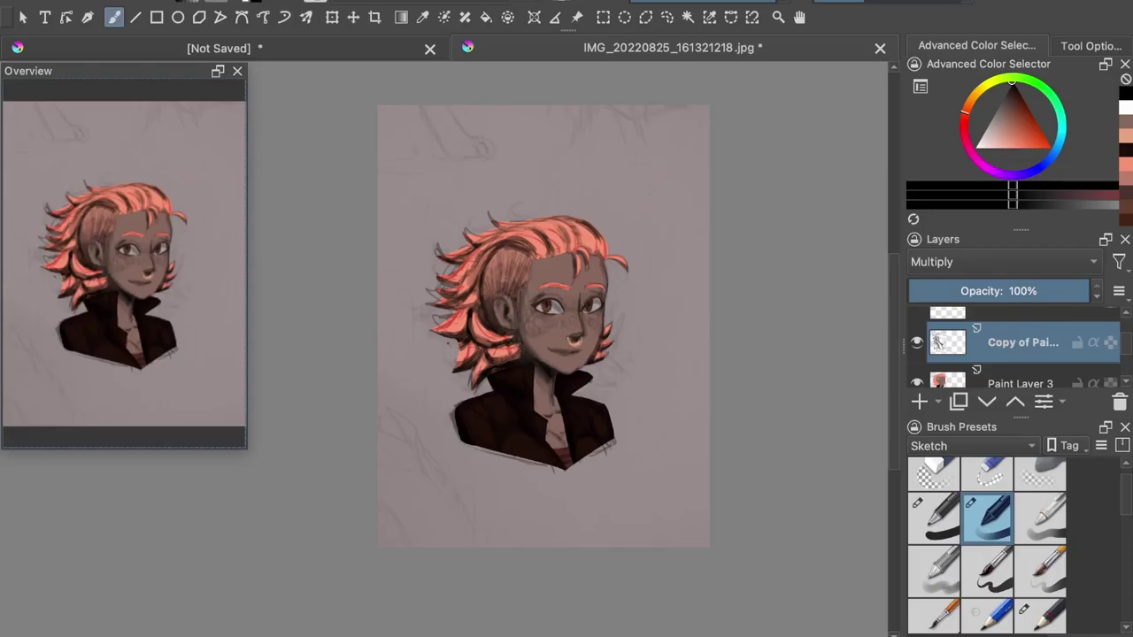
{"action": "left_click_drag", "start_coordinate": [553, 255], "coordinate": [570, 248]}
{"action": "mouse_move", "coordinate": [564, 253]}
{"action": "left_mouse_down"}
{"action": "mouse_move", "coordinate": [575, 238]}
{"action": "mouse_move", "coordinate": [596, 250]}
{"action": "mouse_move", "coordinate": [536, 227]}
{"action": "mouse_move", "coordinate": [548, 231]}
{"action": "left_mouse_up"}
{"action": "key", "text": "ctrl+z"}
{"action": "key", "text": "ctrl+z"}
{"action": "key", "text": "ctrl+z"}
{"action": "key", "text": "ctrl+z"}
{"action": "key", "text": "ctrl+z"}
- Shade the swept top hair with dark strands along the hairline above the forehead
{"action": "mouse_move", "coordinate": [578, 244]}
{"action": "left_mouse_down"}
{"action": "mouse_move", "coordinate": [565, 227]}
{"action": "mouse_move", "coordinate": [575, 225]}
{"action": "left_mouse_up"}
{"action": "mouse_move", "coordinate": [600, 250]}
{"action": "left_mouse_down"}
{"action": "mouse_move", "coordinate": [587, 229]}
{"action": "mouse_move", "coordinate": [597, 236]}
{"action": "mouse_move", "coordinate": [533, 233]}
{"action": "left_mouse_up"}
{"action": "left_click_drag", "start_coordinate": [540, 251], "coordinate": [520, 239]}
{"action": "mouse_move", "coordinate": [551, 251]}
{"action": "left_mouse_down"}
{"action": "mouse_move", "coordinate": [528, 236]}
{"action": "mouse_move", "coordinate": [559, 236]}
{"action": "left_mouse_up"}
- Deepen the shadows in the back hair from the upper locks down to the lower tips
{"action": "left_click_drag", "start_coordinate": [478, 253], "coordinate": [459, 278]}
{"action": "mouse_move", "coordinate": [472, 255]}
{"action": "left_mouse_down"}
{"action": "mouse_move", "coordinate": [453, 276]}
{"action": "mouse_move", "coordinate": [462, 280]}
{"action": "left_mouse_up"}
{"action": "left_click_drag", "start_coordinate": [461, 311], "coordinate": [453, 324]}
{"action": "left_click_drag", "start_coordinate": [469, 308], "coordinate": [455, 338]}
{"action": "mouse_move", "coordinate": [466, 313]}
{"action": "left_mouse_down"}
{"action": "mouse_move", "coordinate": [451, 324]}
{"action": "mouse_move", "coordinate": [487, 315]}
{"action": "left_mouse_up"}
{"action": "mouse_move", "coordinate": [499, 357]}
{"action": "left_mouse_down"}
{"action": "mouse_move", "coordinate": [513, 351]}
{"action": "mouse_move", "coordinate": [474, 340]}
{"action": "left_mouse_up"}
{"action": "left_click_drag", "start_coordinate": [462, 358], "coordinate": [470, 342]}
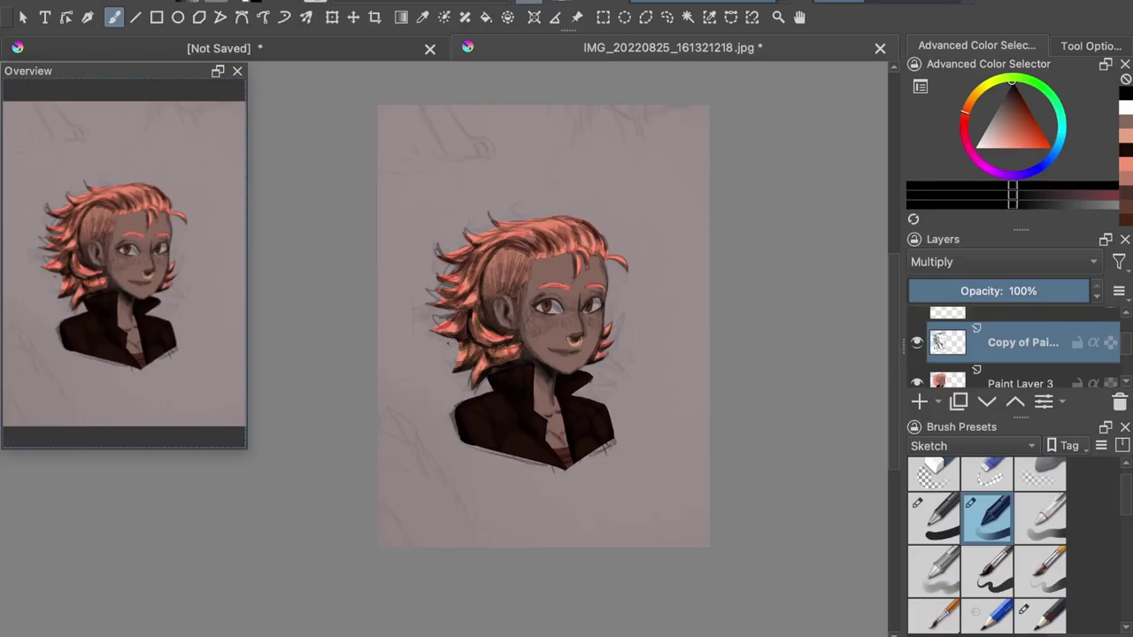
- Refine the shading along the crown and the upper and middle back locks
{"action": "left_click_drag", "start_coordinate": [527, 239], "coordinate": [580, 220]}
{"action": "left_click_drag", "start_coordinate": [563, 225], "coordinate": [586, 220]}
{"action": "left_click_drag", "start_coordinate": [468, 266], "coordinate": [480, 252]}
{"action": "mouse_move", "coordinate": [468, 263]}
{"action": "left_mouse_down"}
{"action": "mouse_move", "coordinate": [475, 248]}
{"action": "mouse_move", "coordinate": [487, 257]}
{"action": "left_mouse_up"}
{"action": "mouse_move", "coordinate": [469, 283]}
{"action": "left_mouse_down"}
{"action": "mouse_move", "coordinate": [481, 258]}
{"action": "mouse_move", "coordinate": [477, 269]}
{"action": "left_mouse_up"}
{"action": "left_click_drag", "start_coordinate": [476, 294], "coordinate": [480, 272]}
{"action": "left_click_drag", "start_coordinate": [434, 306], "coordinate": [455, 299]}
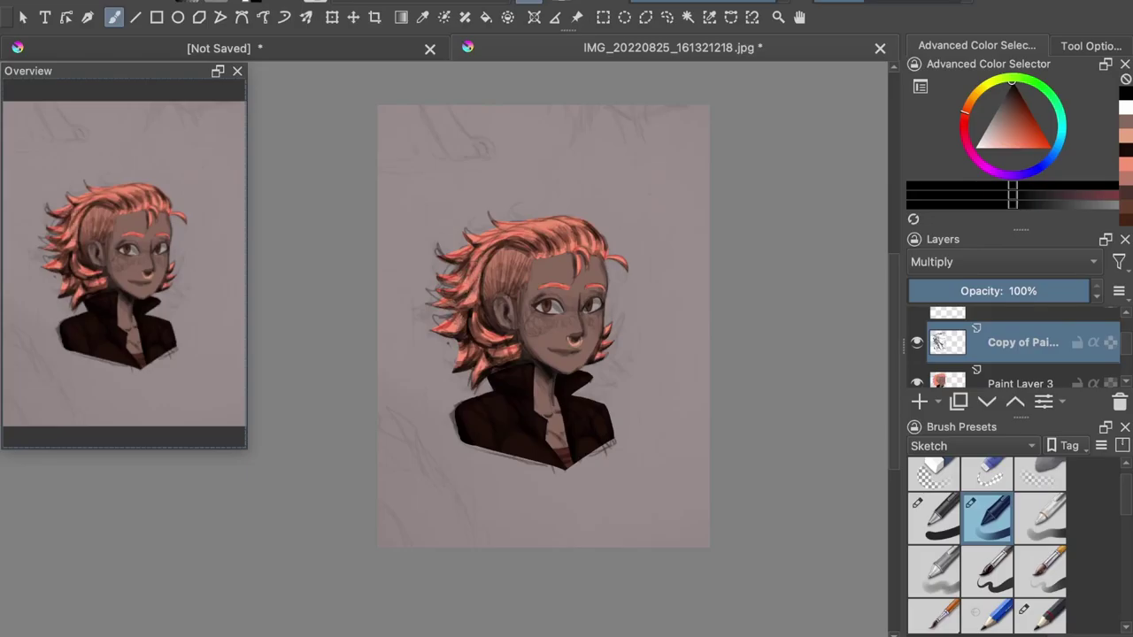
- Refine the shading of the hair behind the ear and the lowest back tips
{"action": "mouse_move", "coordinate": [496, 336]}
{"action": "left_mouse_down"}
{"action": "mouse_move", "coordinate": [476, 324]}
{"action": "mouse_move", "coordinate": [482, 294]}
{"action": "left_mouse_up"}
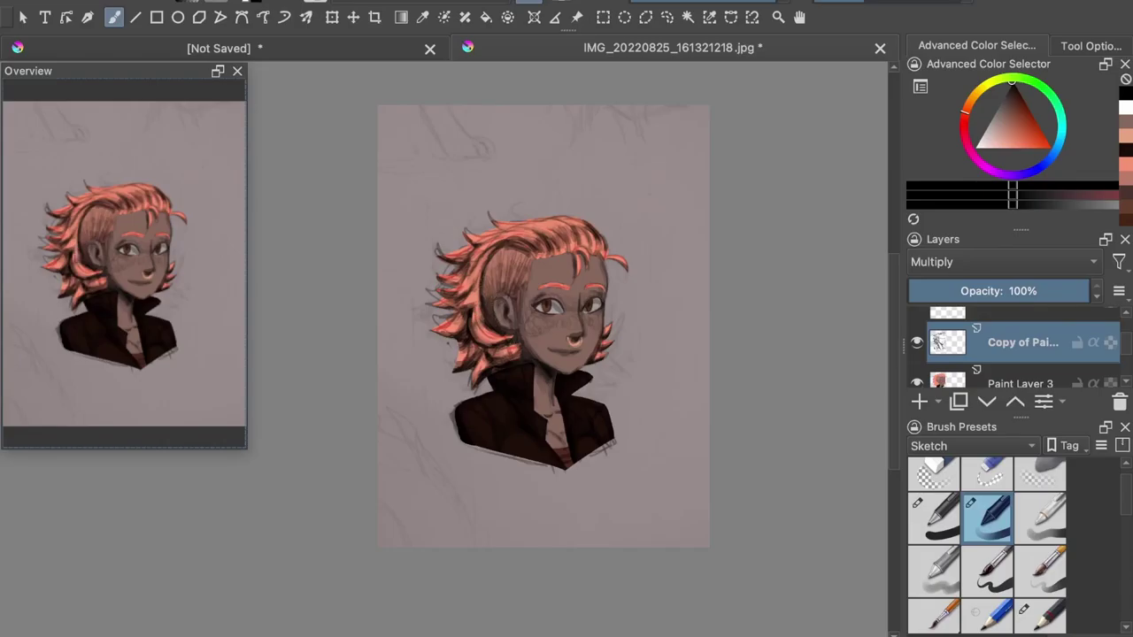
{"action": "left_click_drag", "start_coordinate": [473, 386], "coordinate": [480, 373]}
{"action": "mouse_move", "coordinate": [475, 379]}
{"action": "left_mouse_down"}
{"action": "mouse_move", "coordinate": [482, 371]}
{"action": "mouse_move", "coordinate": [468, 356]}
{"action": "left_mouse_up"}
{"action": "left_click_drag", "start_coordinate": [465, 364], "coordinate": [465, 342]}
{"action": "left_click_drag", "start_coordinate": [463, 352], "coordinate": [473, 341]}
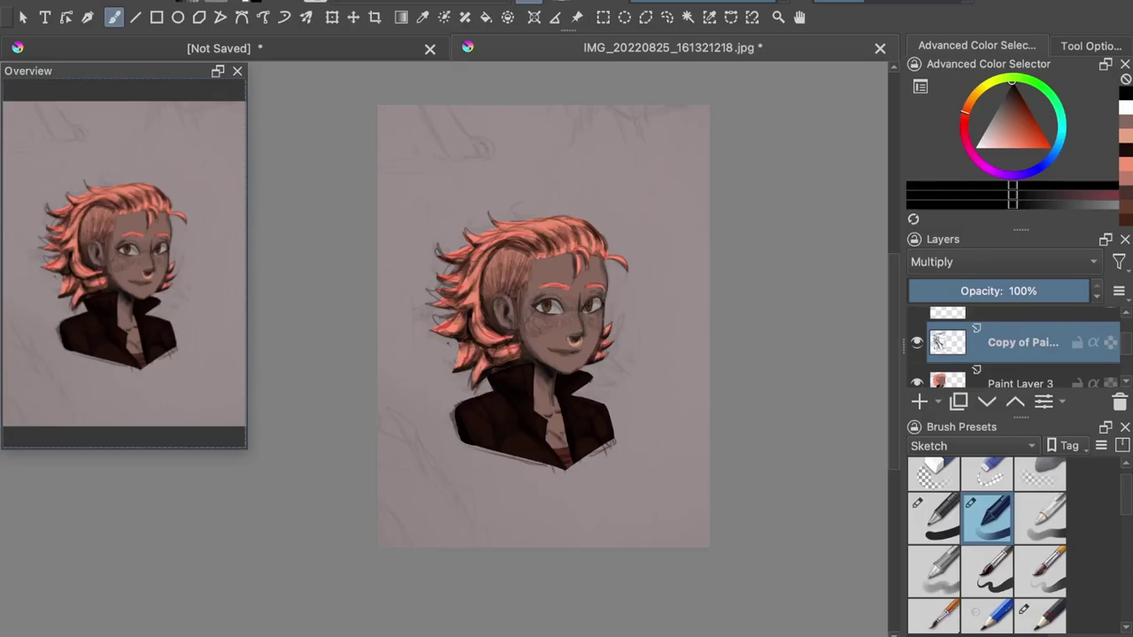
- Toggle the Multiply shading layer's visibility to compare the portrait with and without shadows
{"action": "left_click", "coordinate": [920, 343]}
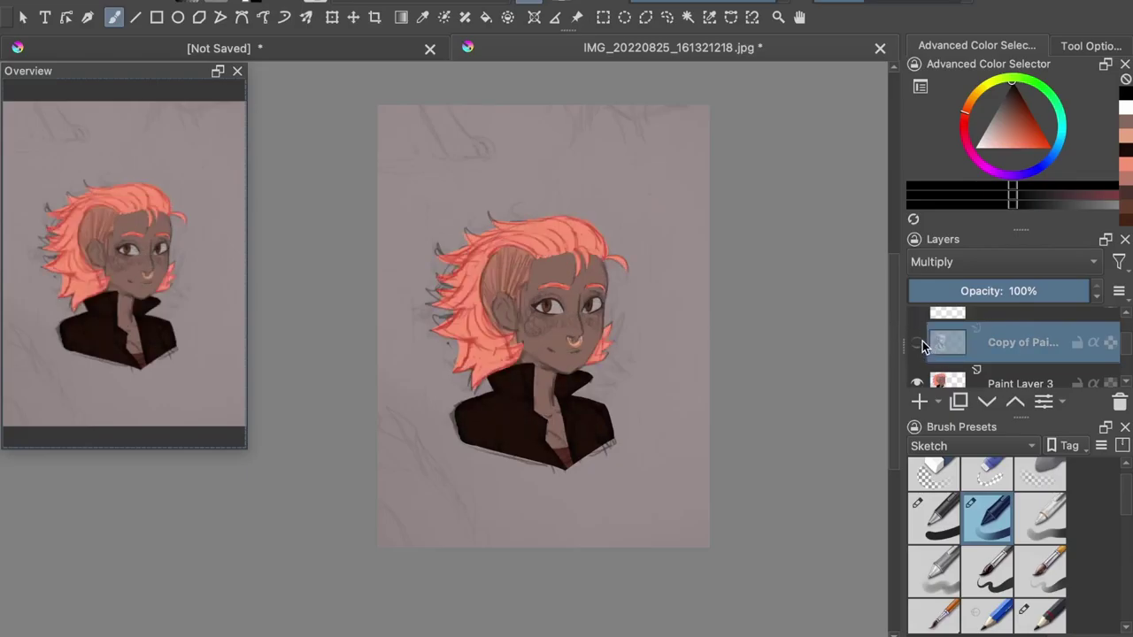
{"action": "left_click", "coordinate": [921, 343]}
{"action": "left_click", "coordinate": [922, 344]}
{"action": "left_click", "coordinate": [921, 342]}
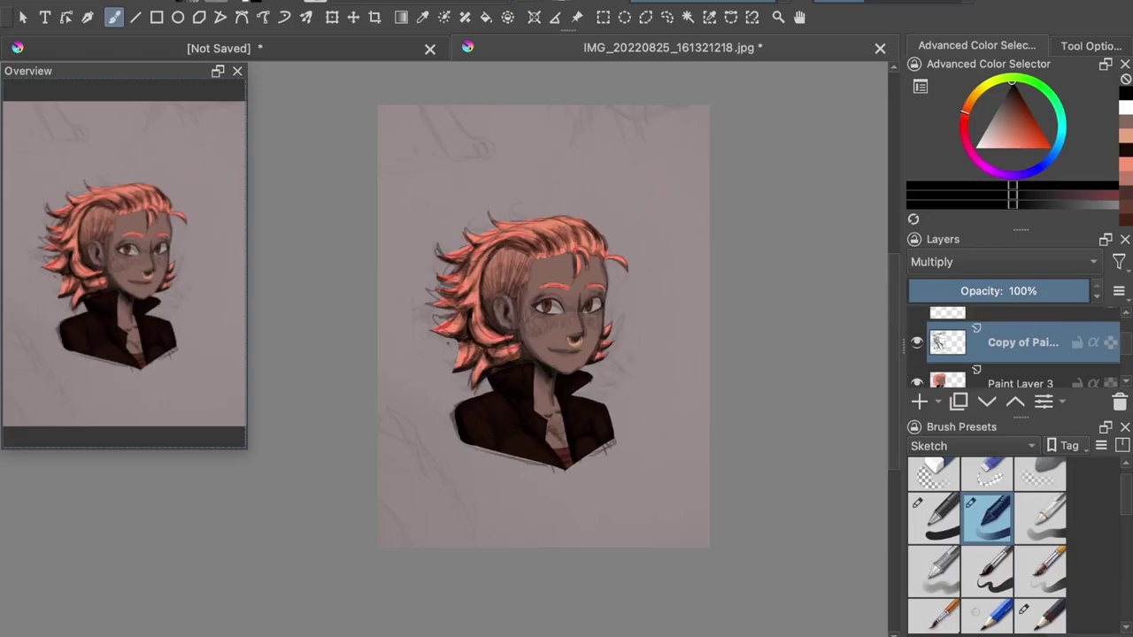
- Touch up the shading on the chest, neck, nose ring and shirt neckline, alternating brush and eraser
{"action": "mouse_move", "coordinate": [551, 430]}
{"action": "left_mouse_down"}
{"action": "mouse_move", "coordinate": [558, 437]}
{"action": "mouse_move", "coordinate": [559, 407]}
{"action": "mouse_move", "coordinate": [566, 449]}
{"action": "mouse_move", "coordinate": [549, 443]}
{"action": "left_mouse_up"}
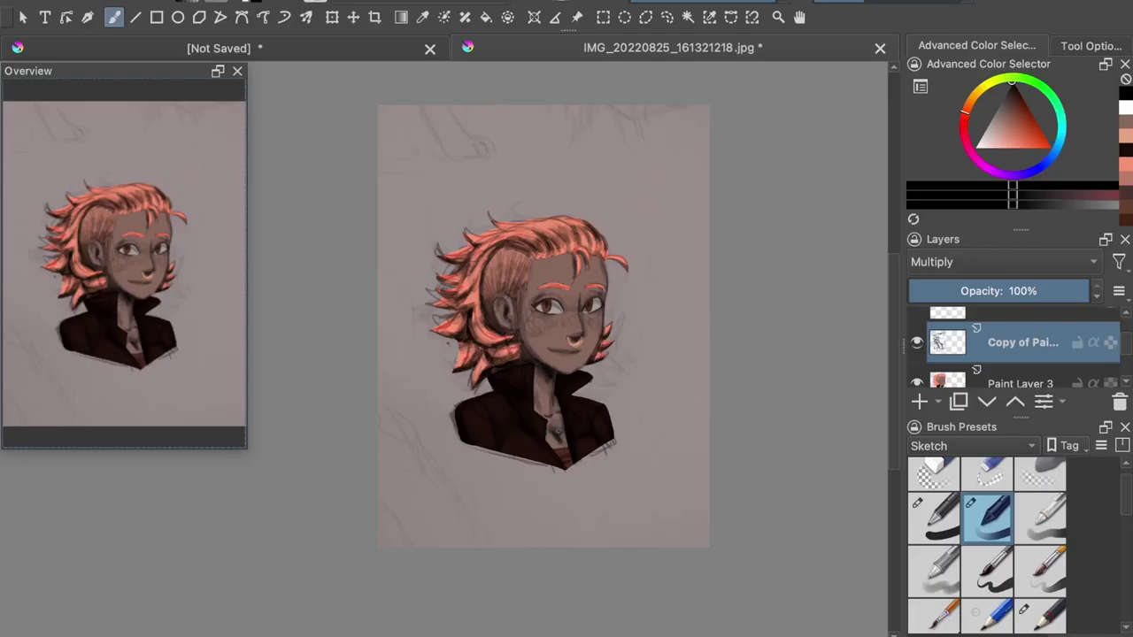
{"action": "mouse_move", "coordinate": [535, 381]}
{"action": "left_mouse_down"}
{"action": "mouse_move", "coordinate": [536, 406]}
{"action": "mouse_move", "coordinate": [546, 372]}
{"action": "left_mouse_up"}
{"action": "key", "text": "e"}
{"action": "key", "text": "e"}
{"action": "key", "text": "e"}
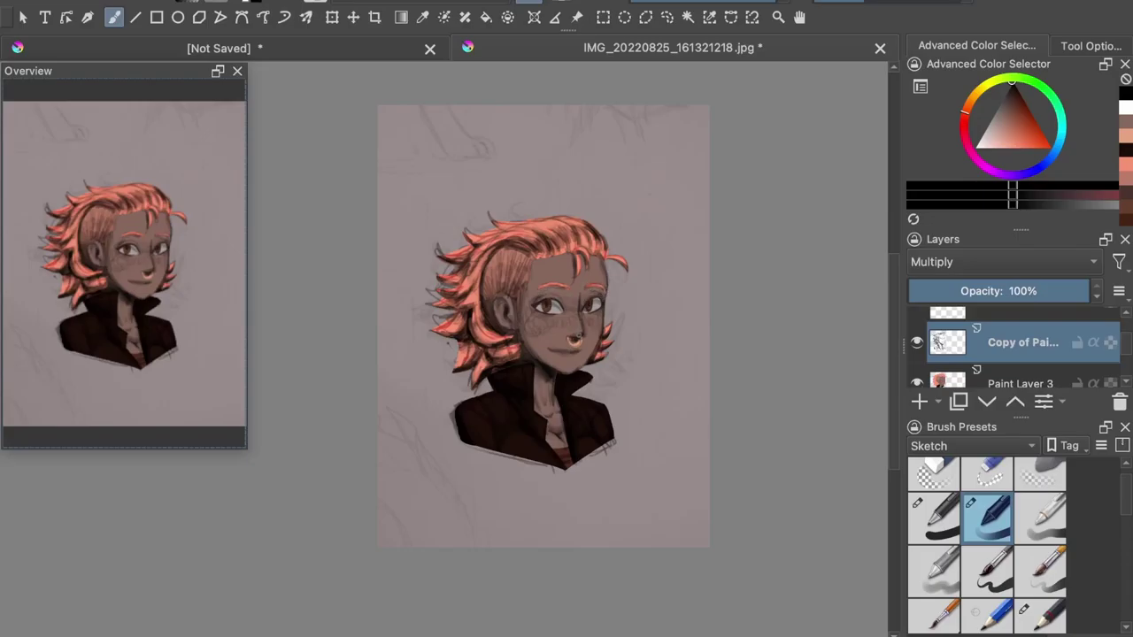
{"action": "key", "text": "e"}
{"action": "left_click_drag", "start_coordinate": [571, 339], "coordinate": [576, 342]}
{"action": "left_click_drag", "start_coordinate": [562, 453], "coordinate": [569, 452]}
- Change the shading layer's blending mode to Burn and lower its opacity to 30%
{"action": "left_click", "coordinate": [991, 262]}
{"action": "left_click", "coordinate": [991, 143]}
{"action": "mouse_move", "coordinate": [998, 291]}
{"action": "left_mouse_down"}
{"action": "mouse_move", "coordinate": [938, 288]}
{"action": "mouse_move", "coordinate": [957, 290]}
{"action": "left_mouse_up"}
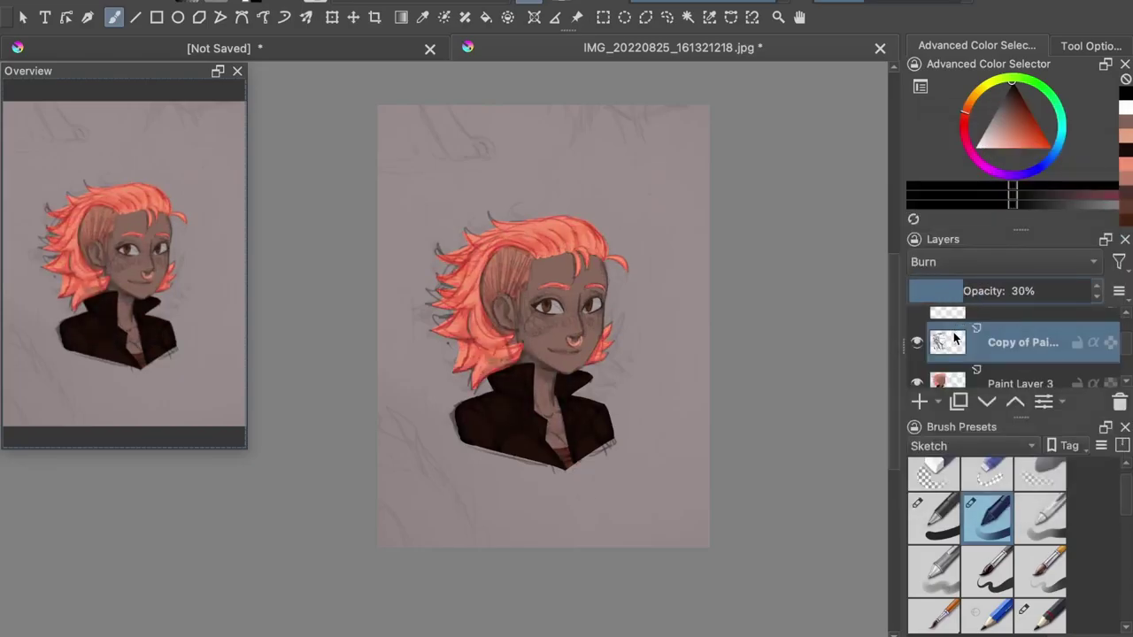
- Add a paint layer above the shading in Overlay mode and pick a light greyish pink for the brush
{"action": "left_click", "coordinate": [919, 403]}
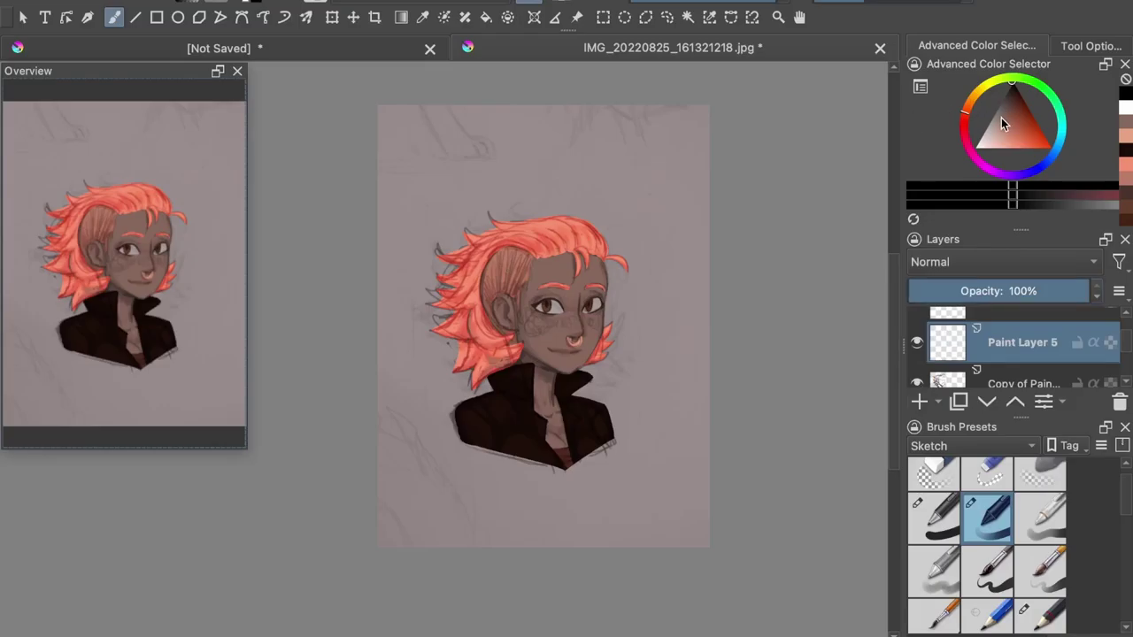
{"action": "left_click_drag", "start_coordinate": [1000, 118], "coordinate": [991, 125]}
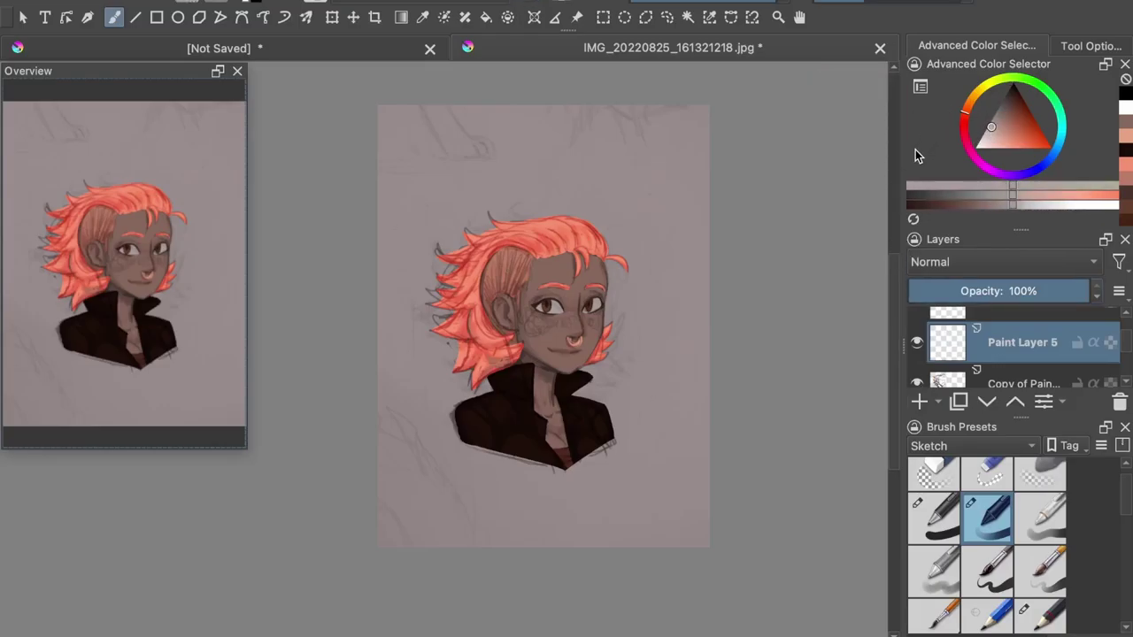
{"action": "key", "text": "f"}
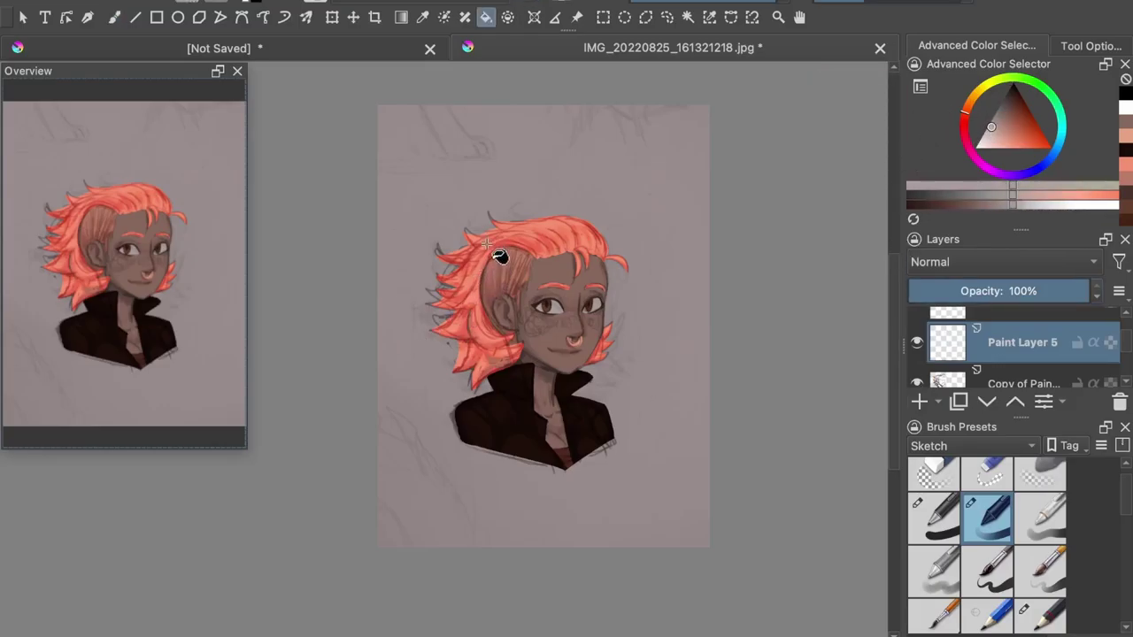
{"action": "key", "text": "b"}
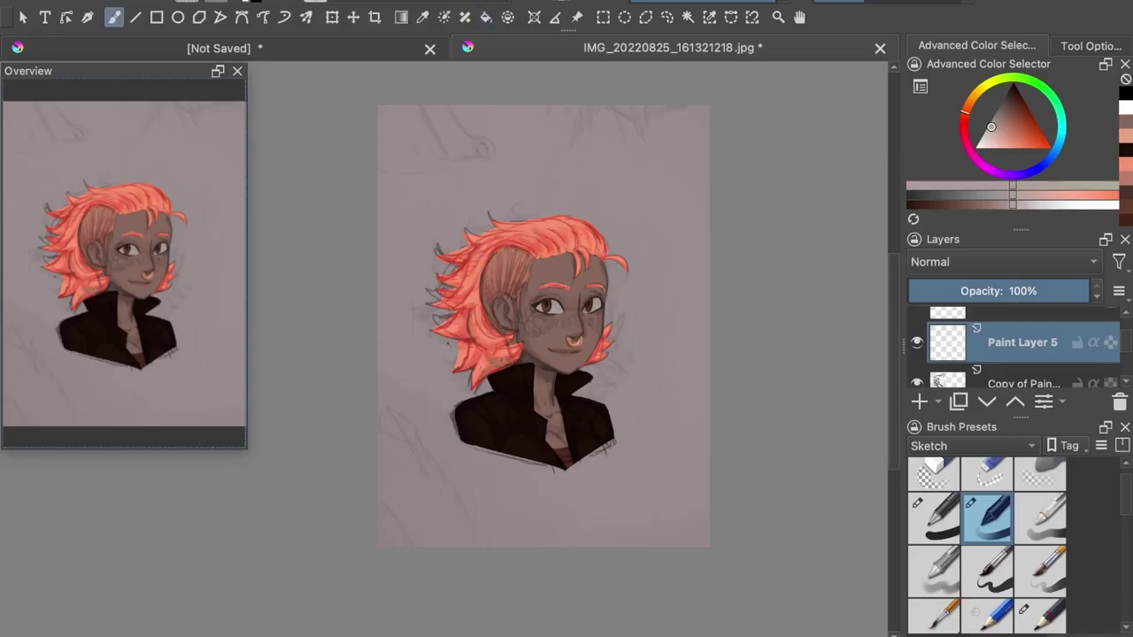
{"action": "left_click", "coordinate": [969, 262]}
{"action": "left_click", "coordinate": [969, 275]}
- Paint highlights on the top hair, the shaved side of the head and both cheeks below the eyes
{"action": "left_click_drag", "start_coordinate": [553, 223], "coordinate": [604, 242]}
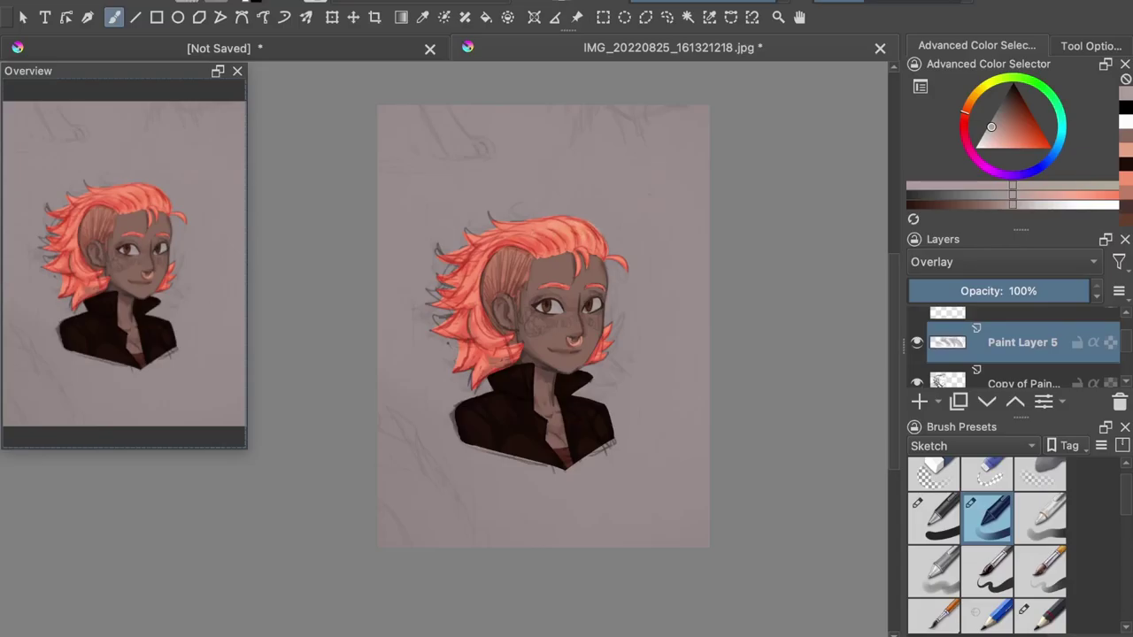
{"action": "left_click_drag", "start_coordinate": [510, 251], "coordinate": [487, 281]}
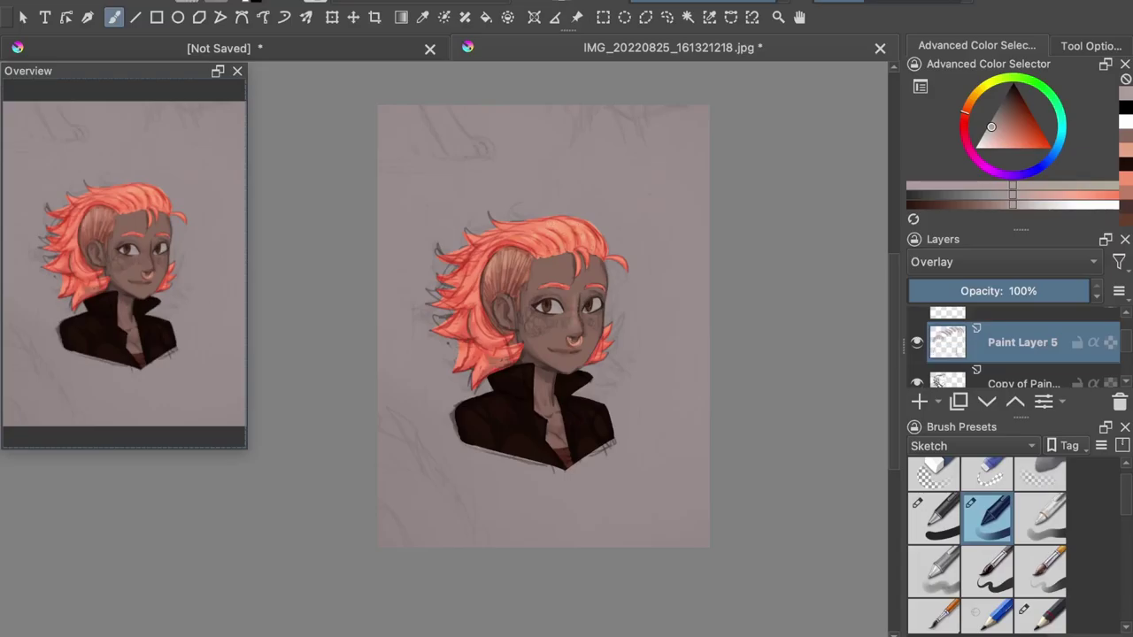
{"action": "left_click_drag", "start_coordinate": [533, 312], "coordinate": [548, 328]}
{"action": "left_click_drag", "start_coordinate": [534, 322], "coordinate": [542, 334]}
{"action": "left_click_drag", "start_coordinate": [602, 313], "coordinate": [596, 323]}
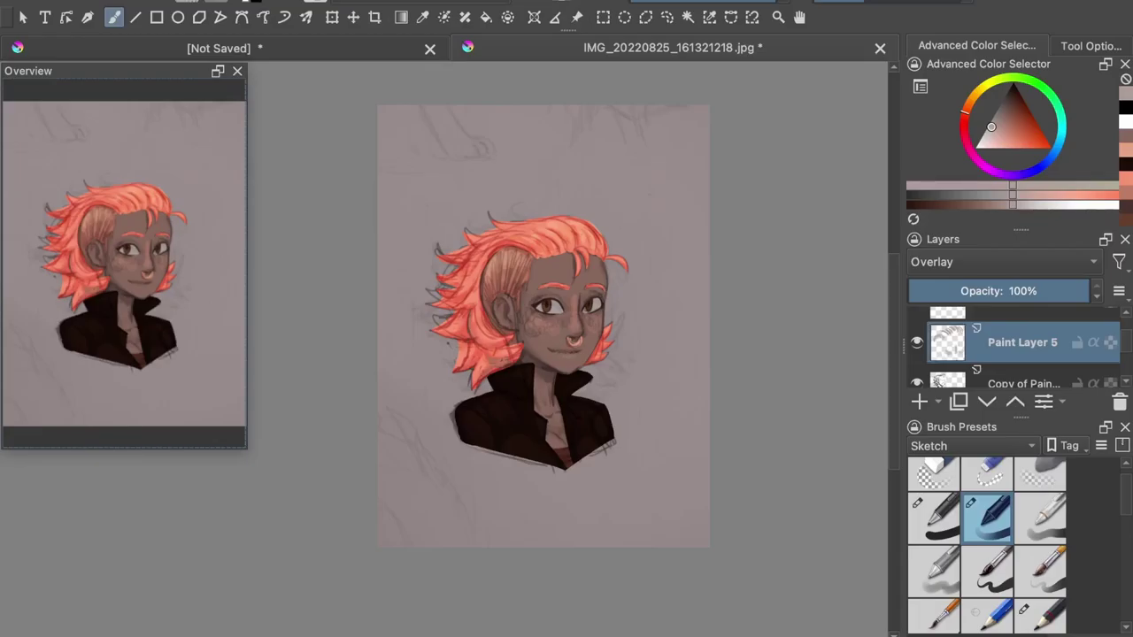
- Add highlights to the eye, back hair, jacket, shirt neckline and near cheek
{"action": "left_click_drag", "start_coordinate": [548, 303], "coordinate": [481, 340]}
{"action": "mouse_move", "coordinate": [457, 317]}
{"action": "left_mouse_down"}
{"action": "mouse_move", "coordinate": [437, 331]}
{"action": "mouse_move", "coordinate": [449, 366]}
{"action": "left_mouse_up"}
{"action": "left_click_drag", "start_coordinate": [511, 348], "coordinate": [503, 356]}
{"action": "mouse_move", "coordinate": [460, 271]}
{"action": "left_mouse_down"}
{"action": "mouse_move", "coordinate": [443, 281]}
{"action": "mouse_move", "coordinate": [452, 260]}
{"action": "left_mouse_up"}
{"action": "mouse_move", "coordinate": [489, 409]}
{"action": "left_mouse_down"}
{"action": "mouse_move", "coordinate": [471, 416]}
{"action": "mouse_move", "coordinate": [478, 426]}
{"action": "left_mouse_up"}
{"action": "left_click_drag", "start_coordinate": [552, 453], "coordinate": [539, 453]}
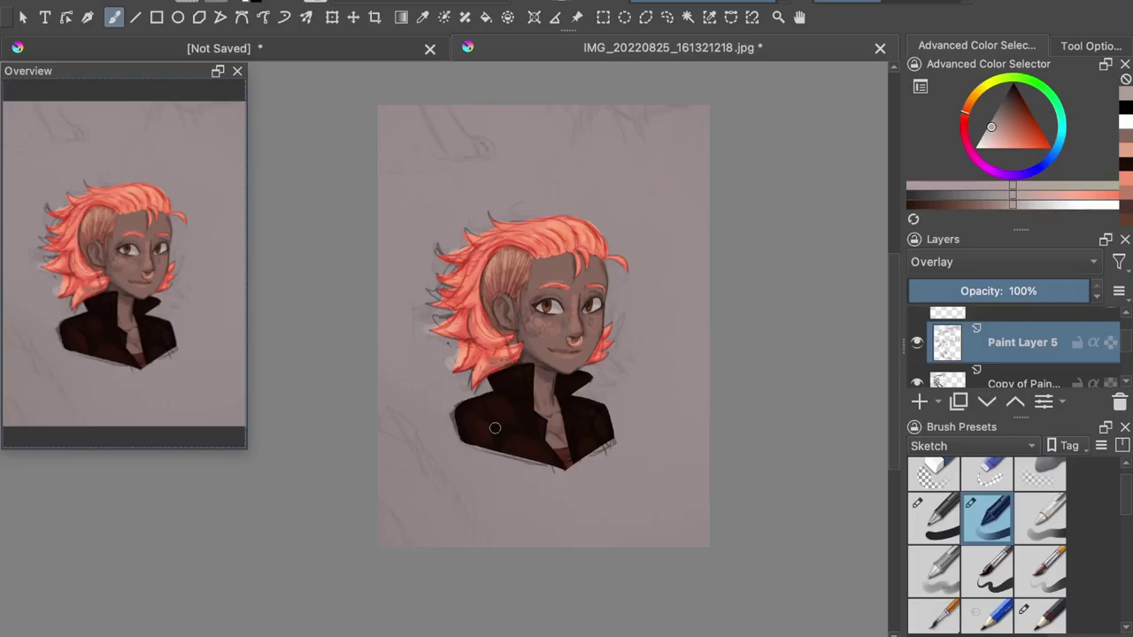
{"action": "mouse_move", "coordinate": [607, 428]}
{"action": "left_mouse_down"}
{"action": "mouse_move", "coordinate": [607, 439]}
{"action": "mouse_move", "coordinate": [562, 416]}
{"action": "mouse_move", "coordinate": [571, 452]}
{"action": "left_mouse_up"}
{"action": "left_click_drag", "start_coordinate": [559, 337], "coordinate": [533, 334]}
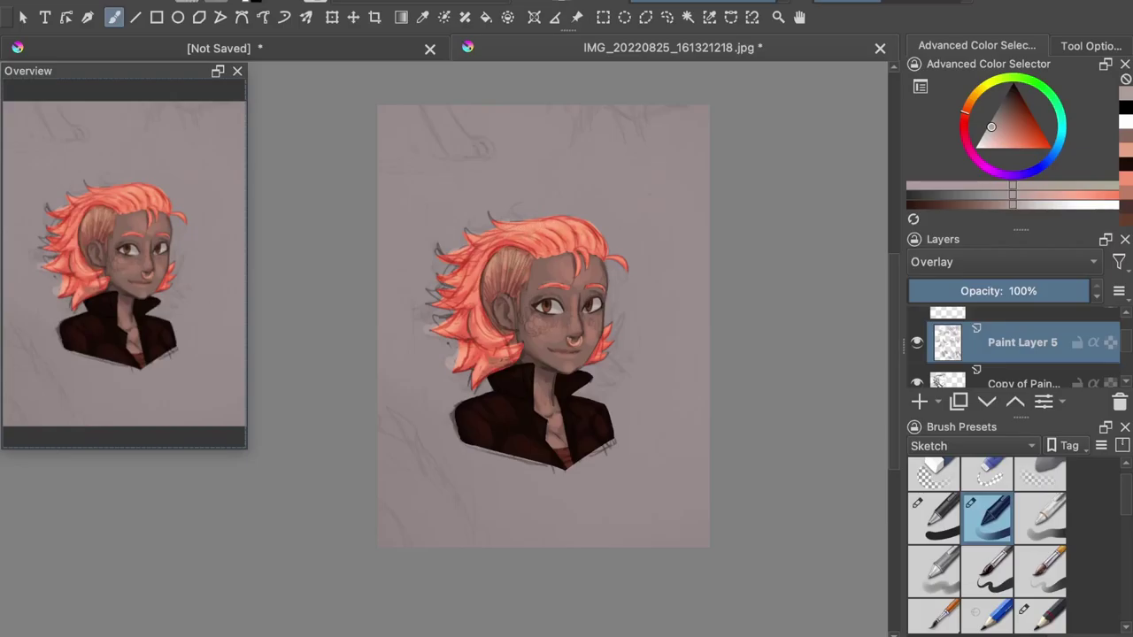
- Toggle the Overlay highlight layer's visibility to compare the portrait with and without it
{"action": "left_click", "coordinate": [918, 344]}
{"action": "left_click", "coordinate": [918, 344]}
{"action": "left_click", "coordinate": [918, 344]}
{"action": "left_click", "coordinate": [918, 344]}
{"action": "left_click", "coordinate": [917, 343]}
{"action": "left_click", "coordinate": [918, 343]}
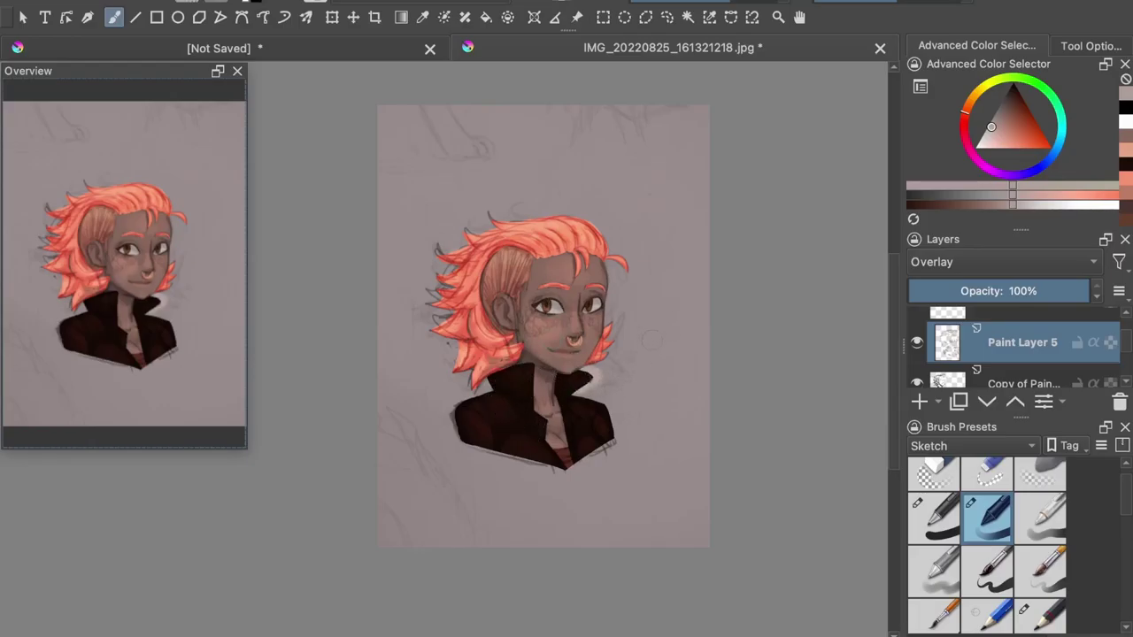
- Undo the stray highlight beside the collar and recheck the Overlay layer by hiding and showing it
{"action": "key", "text": "ctrl+z"}
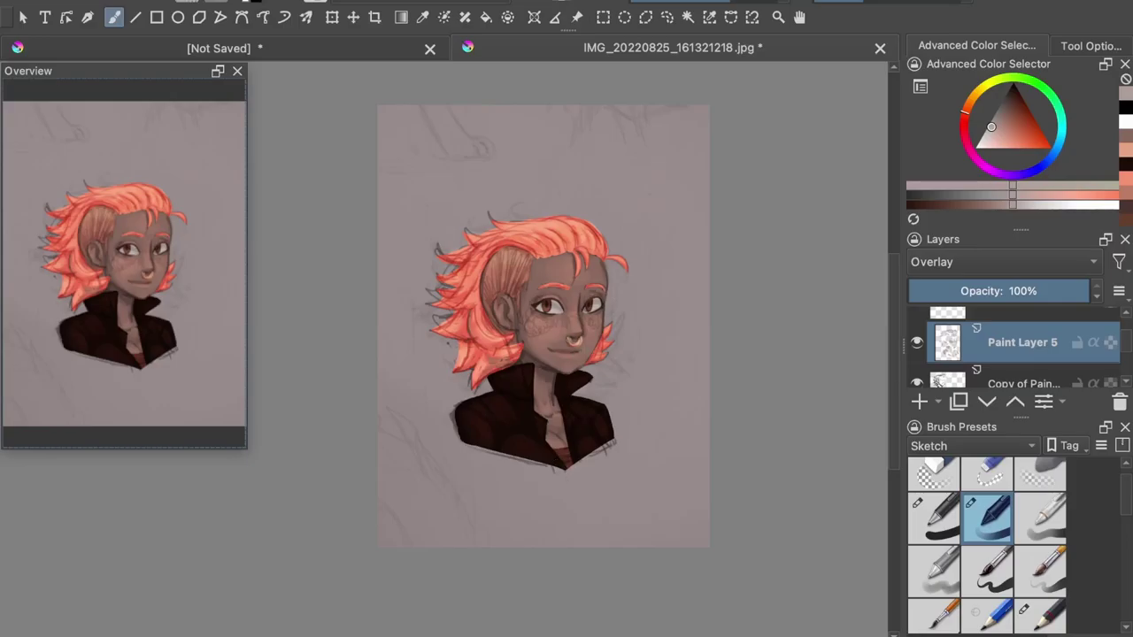
{"action": "left_click", "coordinate": [917, 344]}
{"action": "left_click", "coordinate": [916, 343]}
{"action": "left_click", "coordinate": [917, 343]}
{"action": "left_click", "coordinate": [917, 344]}
- Add a new paint layer above the Overlay layer, mark Hard Light as a favourite blending mode and apply it to the layer
{"action": "left_click", "coordinate": [918, 403]}
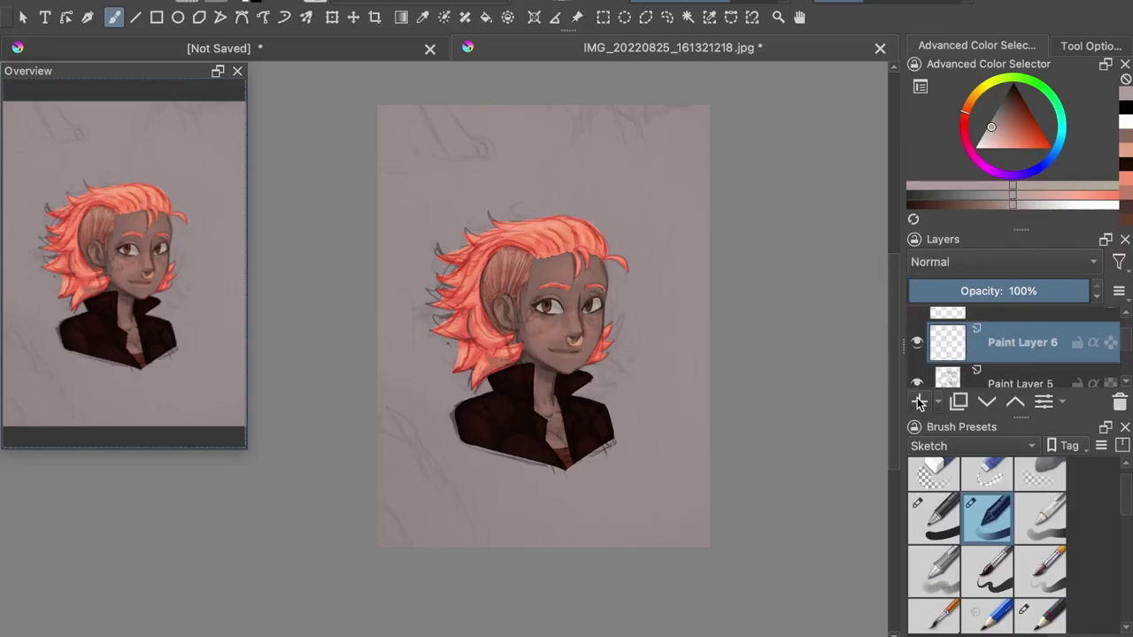
{"action": "left_click", "coordinate": [988, 262]}
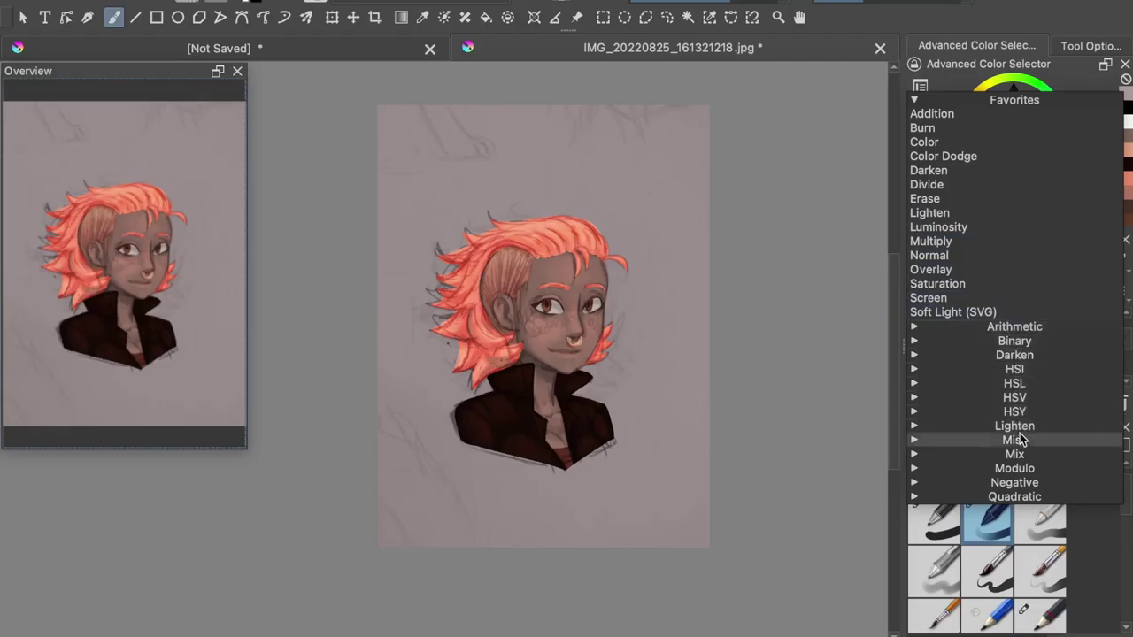
{"action": "left_click", "coordinate": [914, 327]}
{"action": "left_click", "coordinate": [914, 330]}
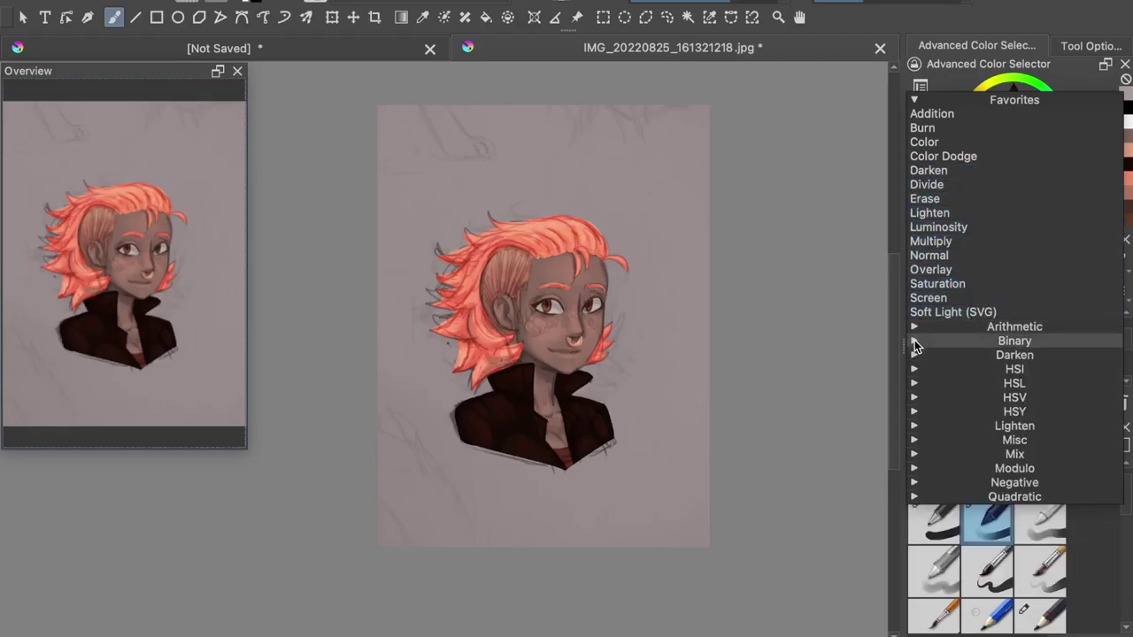
{"action": "left_click", "coordinate": [914, 341]}
{"action": "left_click", "coordinate": [911, 340]}
{"action": "left_click", "coordinate": [914, 424]}
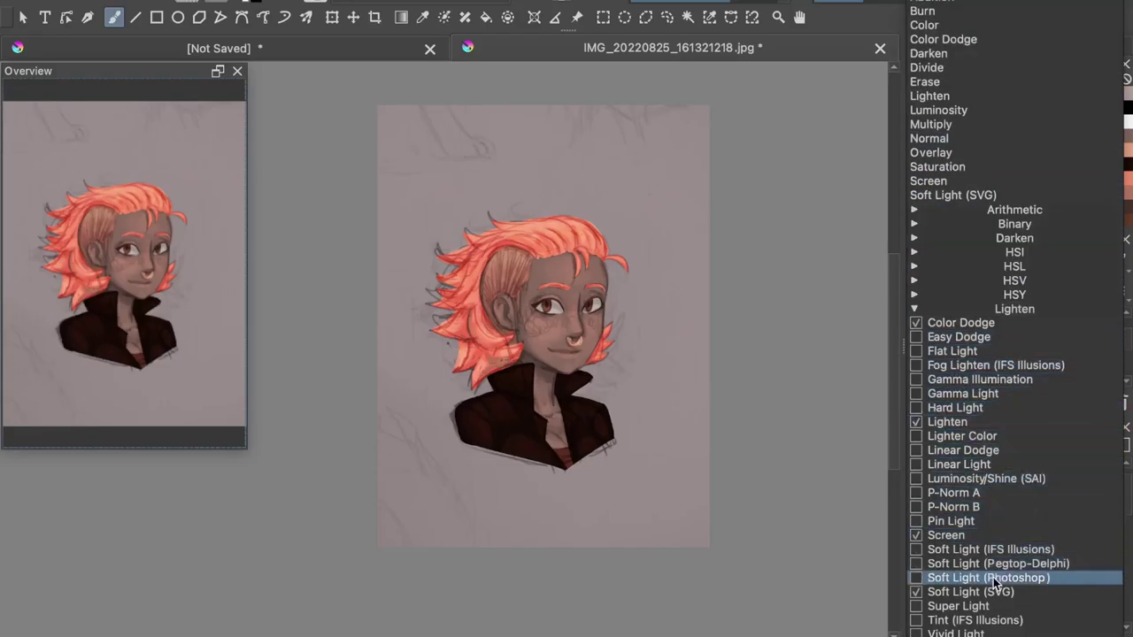
{"action": "left_click", "coordinate": [933, 407]}
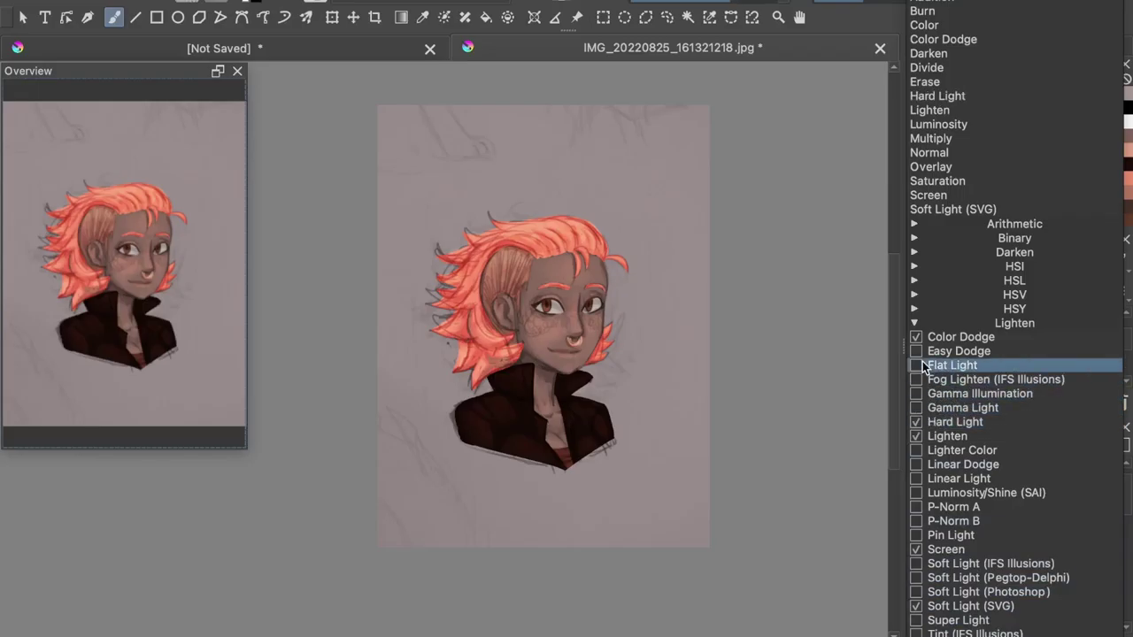
{"action": "left_click", "coordinate": [914, 323]}
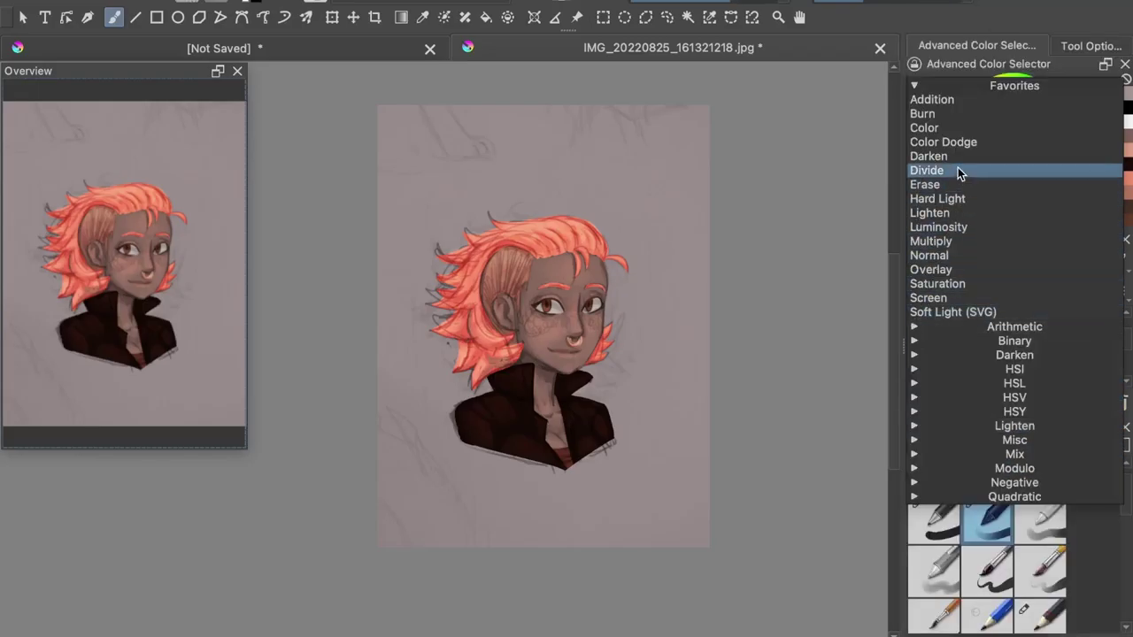
{"action": "left_click", "coordinate": [951, 201]}
- Tint the near cheek and the lips with red on the Hard Light layer
{"action": "left_click_drag", "start_coordinate": [1024, 124], "coordinate": [1024, 119]}
{"action": "left_click_drag", "start_coordinate": [532, 322], "coordinate": [551, 329]}
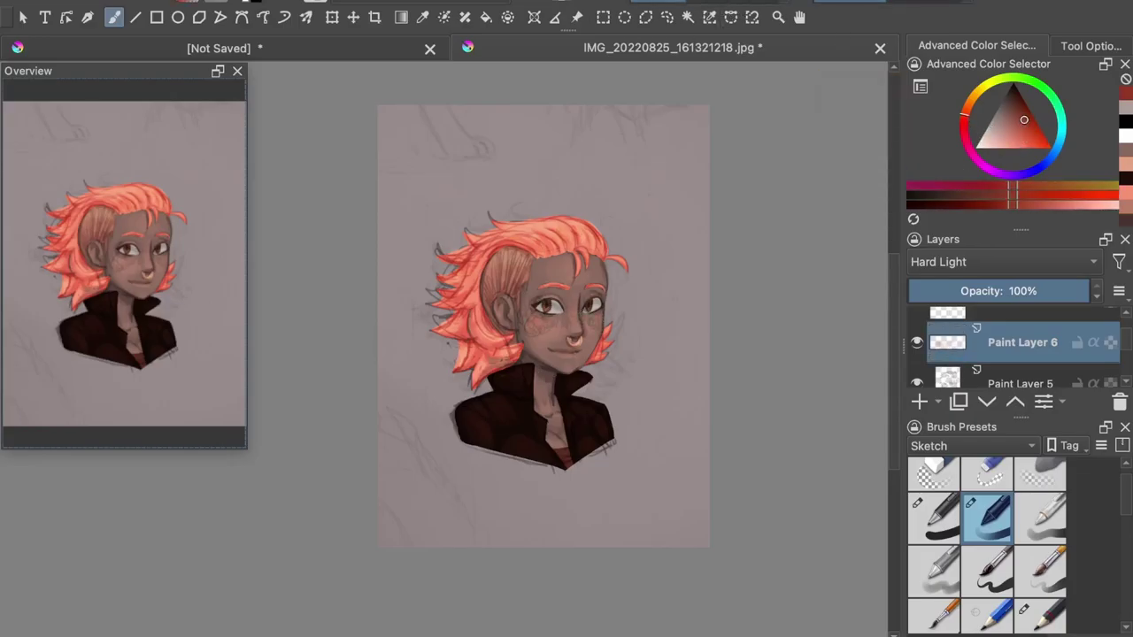
{"action": "left_click_drag", "start_coordinate": [1021, 132], "coordinate": [1028, 129]}
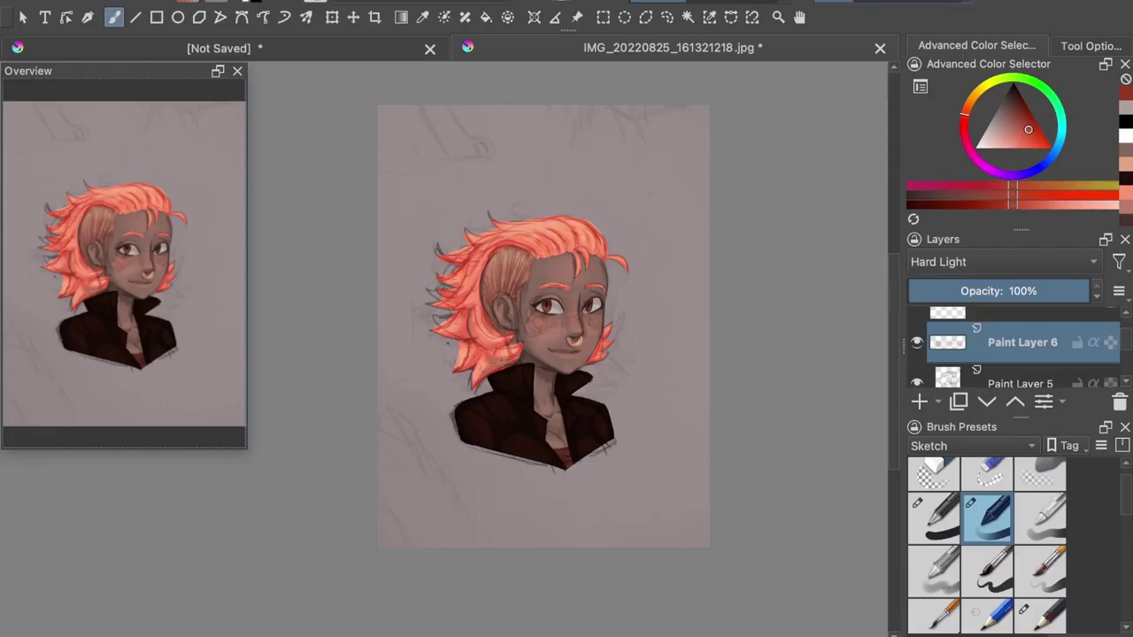
{"action": "left_click", "coordinate": [869, 1]}
{"action": "left_click_drag", "start_coordinate": [552, 352], "coordinate": [576, 352]}
- Brush a medium-dark red over the nose and undo the last stroke
{"action": "left_click", "coordinate": [1018, 110]}
{"action": "left_click", "coordinate": [836, 1]}
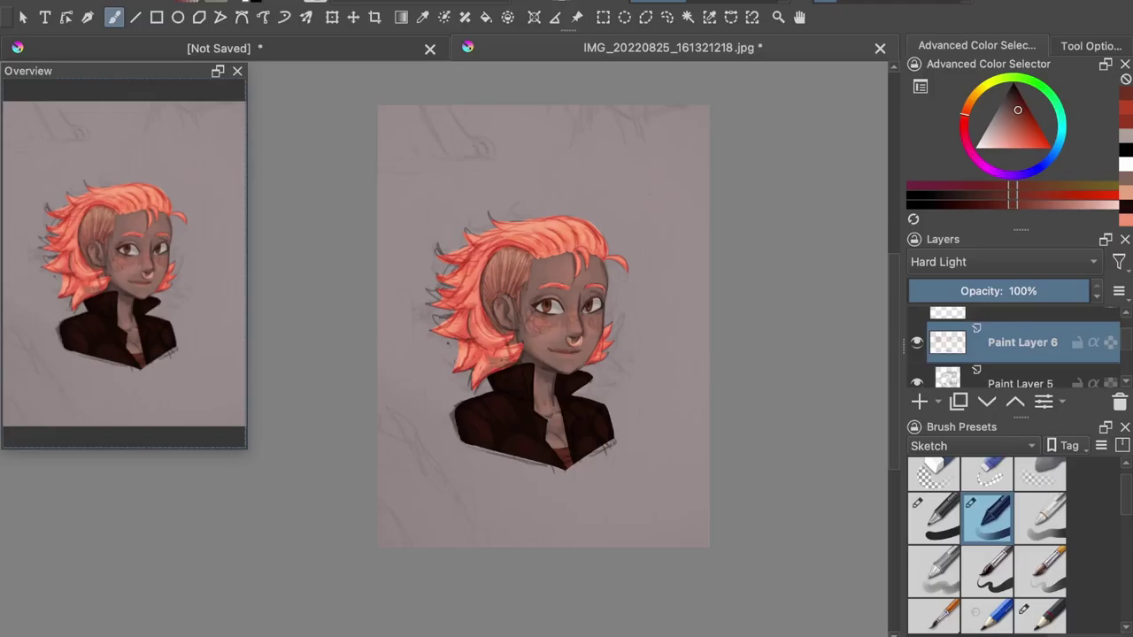
{"action": "left_click", "coordinate": [1022, 122]}
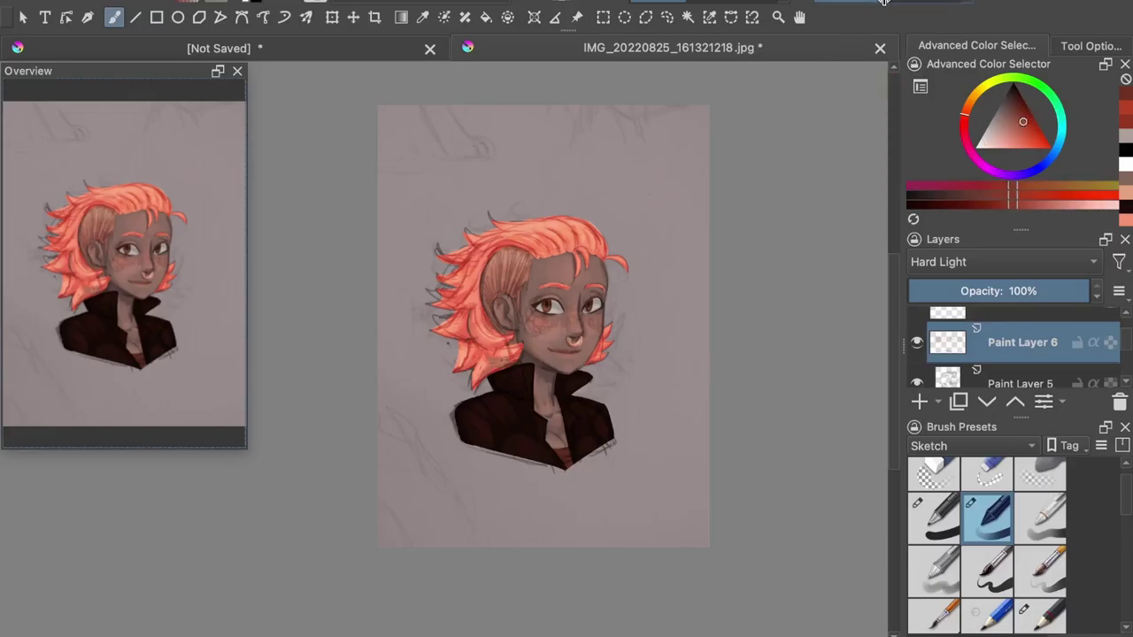
{"action": "left_click_drag", "start_coordinate": [574, 338], "coordinate": [578, 328]}
{"action": "key", "text": "ctrl+z"}
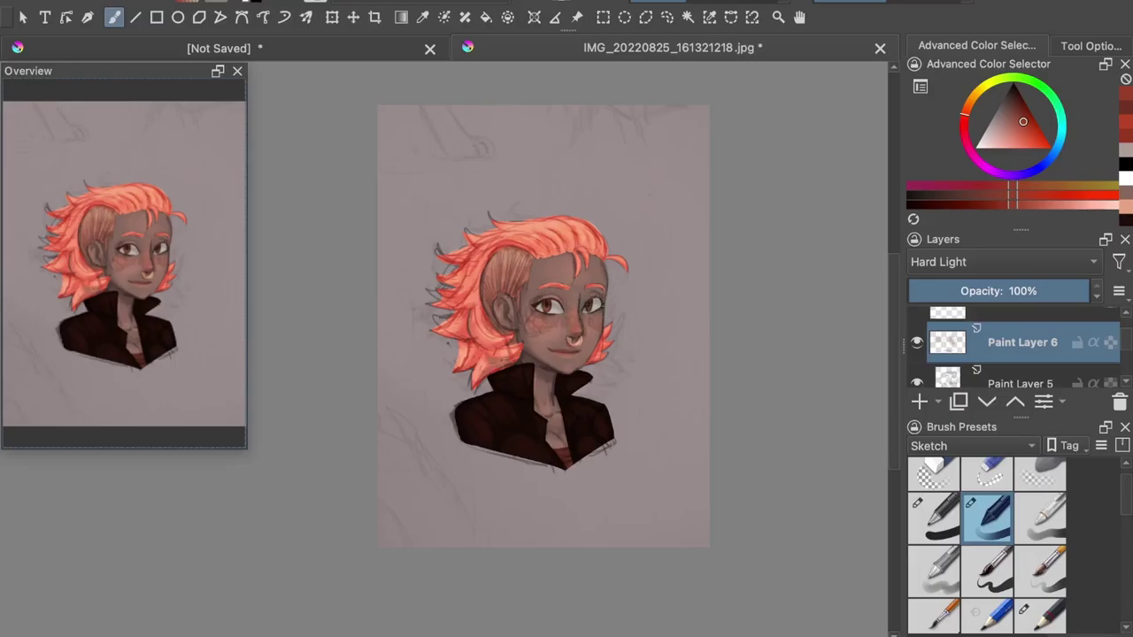
- Shade around both eyes with red, deepening it with a darker tone
{"action": "left_click_drag", "start_coordinate": [535, 306], "coordinate": [547, 304]}
{"action": "left_click", "coordinate": [1018, 105]}
{"action": "left_click_drag", "start_coordinate": [541, 300], "coordinate": [536, 314]}
{"action": "mouse_move", "coordinate": [604, 307]}
{"action": "left_mouse_down"}
{"action": "mouse_move", "coordinate": [600, 295]}
{"action": "mouse_move", "coordinate": [603, 309]}
{"action": "left_mouse_up"}
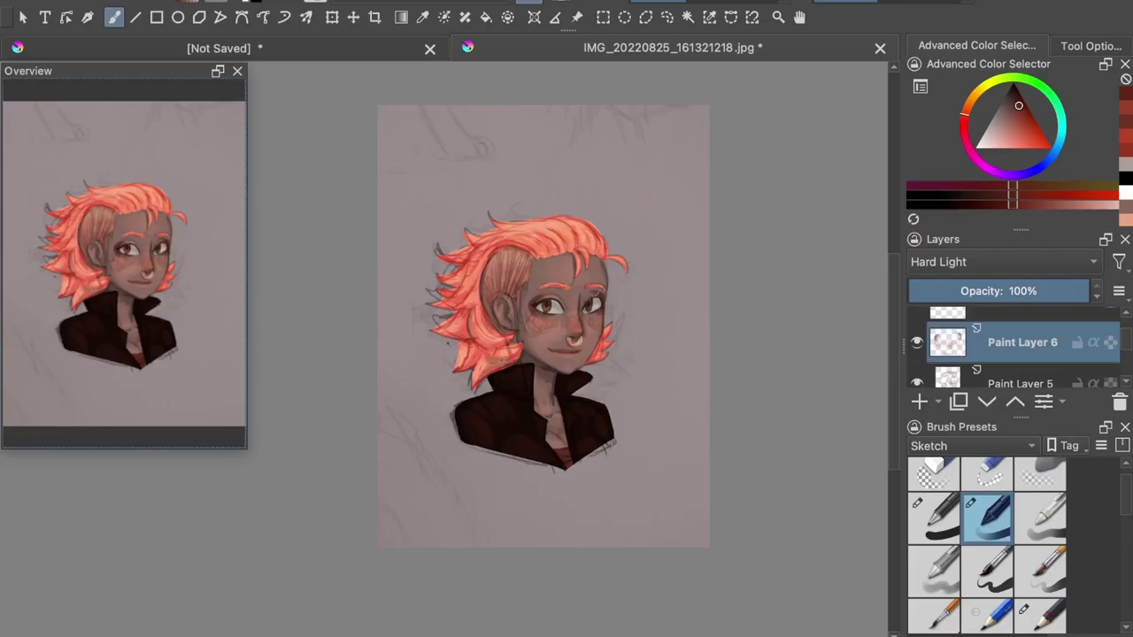
- Paint a more saturated dark red into the ear, onto the nose tip and under the eyes
{"action": "mouse_move", "coordinate": [506, 297]}
{"action": "left_mouse_down"}
{"action": "mouse_move", "coordinate": [496, 308]}
{"action": "mouse_move", "coordinate": [509, 301]}
{"action": "left_mouse_up"}
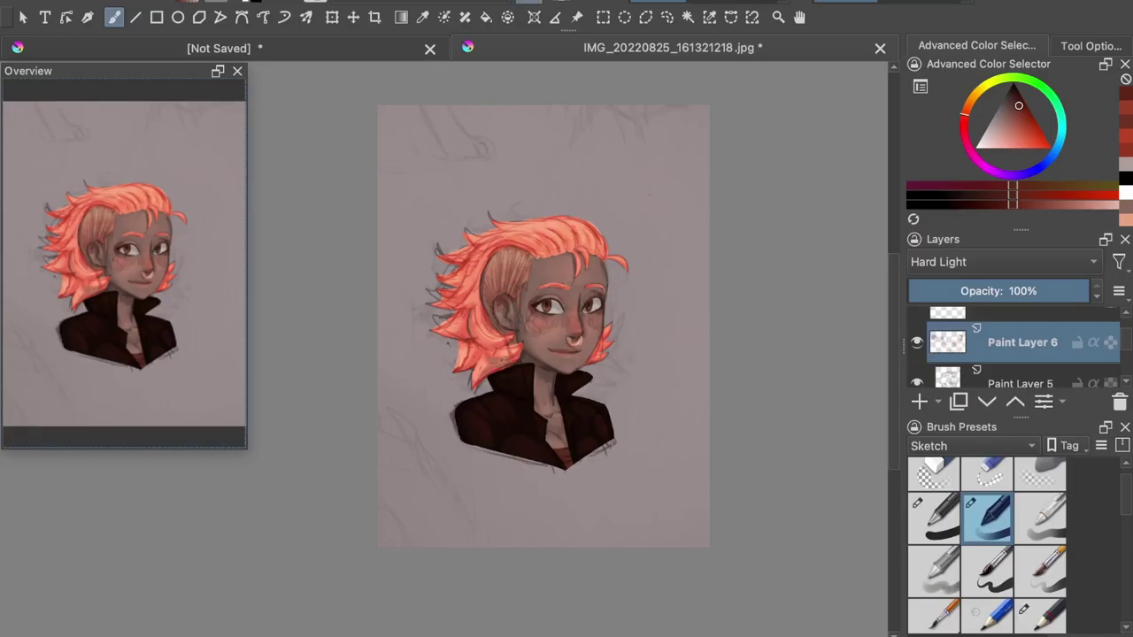
{"action": "left_click", "coordinate": [1024, 107]}
{"action": "left_click_drag", "start_coordinate": [506, 300], "coordinate": [498, 306]}
{"action": "mouse_move", "coordinate": [574, 335]}
{"action": "left_mouse_down"}
{"action": "mouse_move", "coordinate": [575, 323]}
{"action": "mouse_move", "coordinate": [599, 323]}
{"action": "left_mouse_up"}
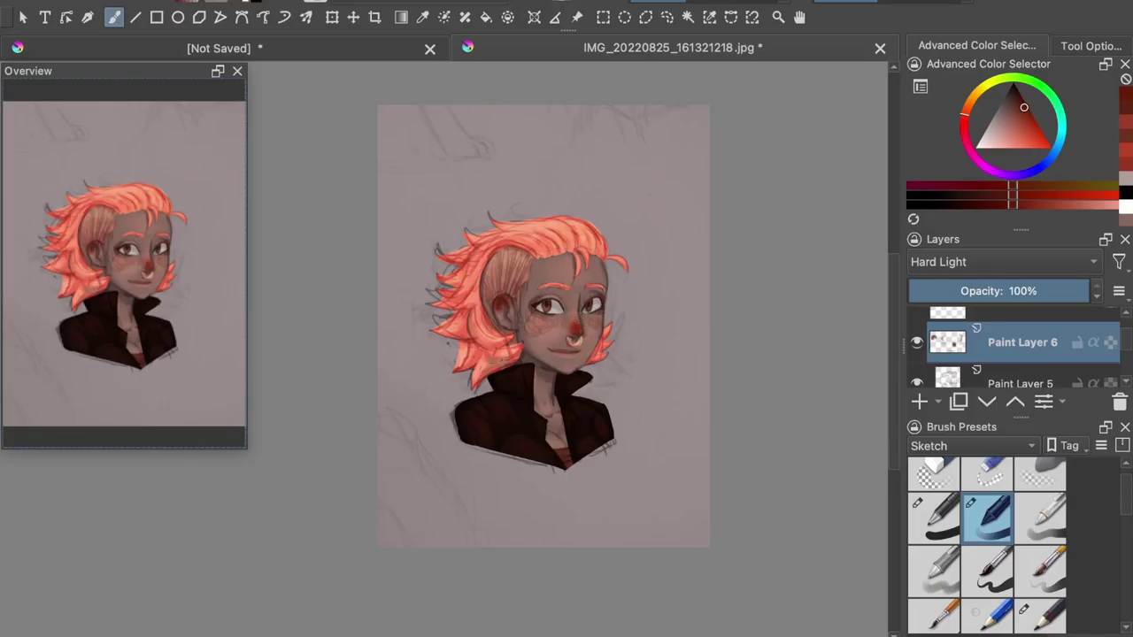
{"action": "left_click_drag", "start_coordinate": [531, 316], "coordinate": [536, 324]}
{"action": "left_click_drag", "start_coordinate": [580, 311], "coordinate": [588, 304]}
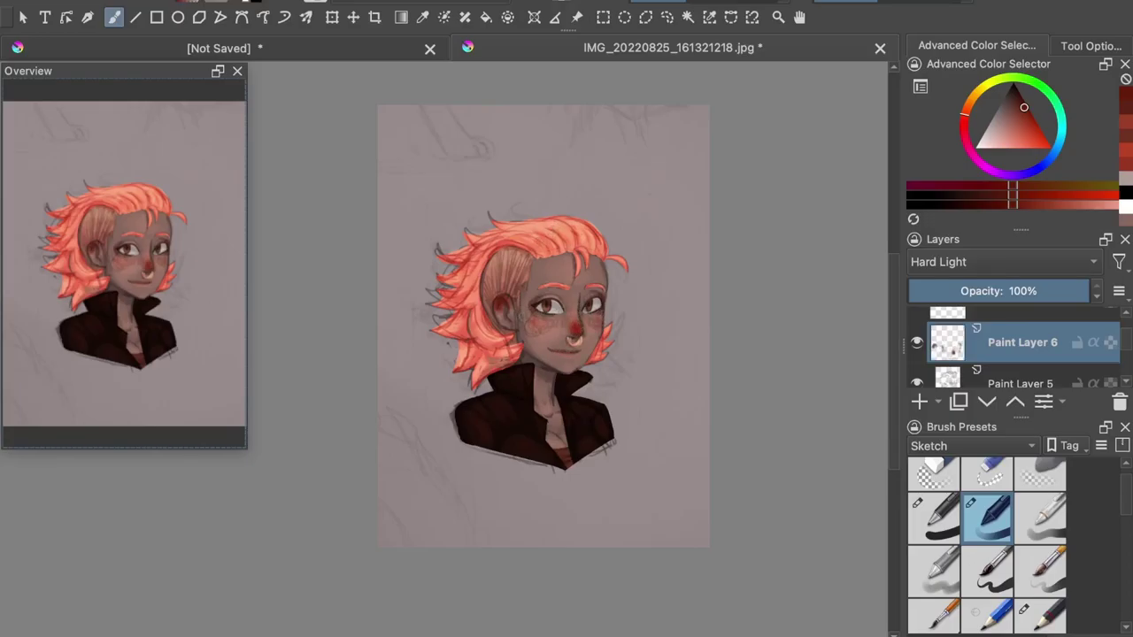
- Erase the excess red from the ear and the nose tip
{"action": "key", "text": "e"}
{"action": "left_click_drag", "start_coordinate": [499, 314], "coordinate": [501, 307]}
{"action": "left_click_drag", "start_coordinate": [577, 329], "coordinate": [579, 326]}
- Paint dark red shading through the top hair and the upper and middle strands of the back hair
{"action": "mouse_move", "coordinate": [527, 243]}
{"action": "left_mouse_down"}
{"action": "mouse_move", "coordinate": [608, 251]}
{"action": "mouse_move", "coordinate": [584, 246]}
{"action": "left_mouse_up"}
{"action": "left_click_drag", "start_coordinate": [469, 287], "coordinate": [455, 303]}
{"action": "mouse_move", "coordinate": [484, 259]}
{"action": "left_mouse_down"}
{"action": "mouse_move", "coordinate": [532, 241]}
{"action": "mouse_move", "coordinate": [470, 293]}
{"action": "mouse_move", "coordinate": [449, 344]}
{"action": "mouse_move", "coordinate": [476, 362]}
{"action": "mouse_move", "coordinate": [463, 364]}
{"action": "left_mouse_up"}
{"action": "left_click_drag", "start_coordinate": [470, 344], "coordinate": [459, 367]}
{"action": "mouse_move", "coordinate": [456, 290]}
{"action": "left_mouse_down"}
{"action": "mouse_move", "coordinate": [439, 299]}
{"action": "mouse_move", "coordinate": [440, 284]}
{"action": "left_mouse_up"}
{"action": "left_click_drag", "start_coordinate": [465, 253], "coordinate": [443, 267]}
{"action": "left_click_drag", "start_coordinate": [478, 235], "coordinate": [468, 244]}
- Deepen the lower back hair and the lock on the far side of the neck with dark red
{"action": "left_click_drag", "start_coordinate": [469, 342], "coordinate": [436, 327]}
{"action": "mouse_move", "coordinate": [505, 348]}
{"action": "left_mouse_down"}
{"action": "mouse_move", "coordinate": [473, 372]}
{"action": "mouse_move", "coordinate": [485, 372]}
{"action": "left_mouse_up"}
{"action": "mouse_move", "coordinate": [500, 358]}
{"action": "left_mouse_down"}
{"action": "mouse_move", "coordinate": [475, 383]}
{"action": "mouse_move", "coordinate": [489, 371]}
{"action": "left_mouse_up"}
{"action": "mouse_move", "coordinate": [502, 355]}
{"action": "left_mouse_down"}
{"action": "mouse_move", "coordinate": [473, 383]}
{"action": "mouse_move", "coordinate": [499, 368]}
{"action": "left_mouse_up"}
{"action": "left_click_drag", "start_coordinate": [604, 356], "coordinate": [591, 363]}
{"action": "left_click_drag", "start_coordinate": [611, 330], "coordinate": [602, 343]}
{"action": "left_click_drag", "start_coordinate": [608, 322], "coordinate": [590, 364]}
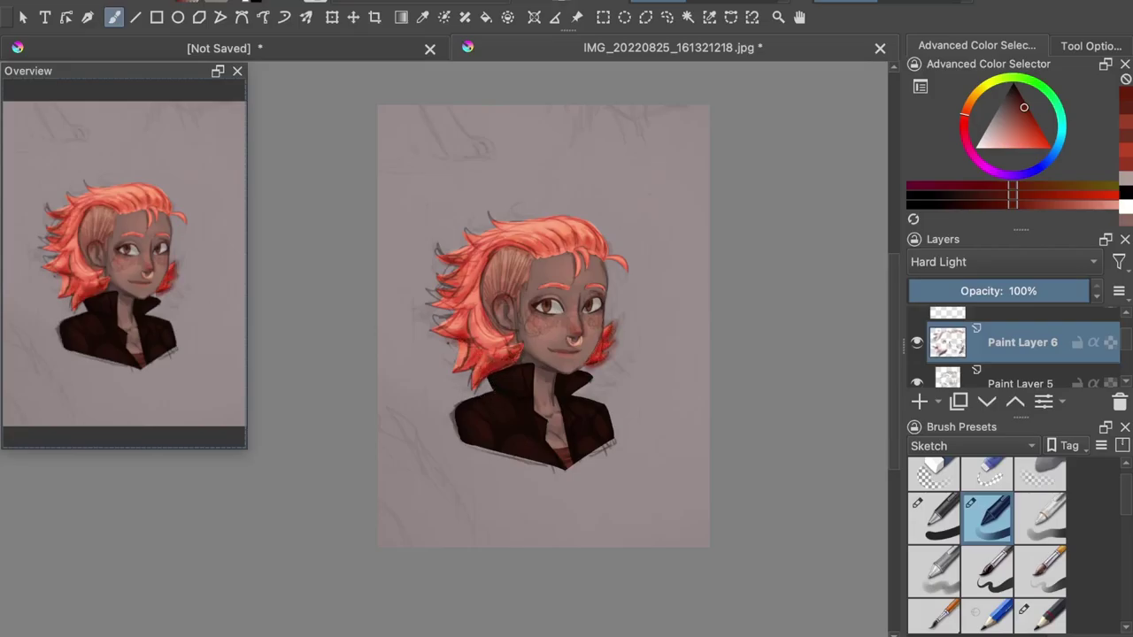
- Add dark red tones to the jacket's near shoulder and the shaved side of the head above the ear
{"action": "mouse_move", "coordinate": [519, 413]}
{"action": "left_mouse_down"}
{"action": "mouse_move", "coordinate": [493, 427]}
{"action": "mouse_move", "coordinate": [499, 459]}
{"action": "left_mouse_up"}
{"action": "left_click_drag", "start_coordinate": [461, 415], "coordinate": [510, 448]}
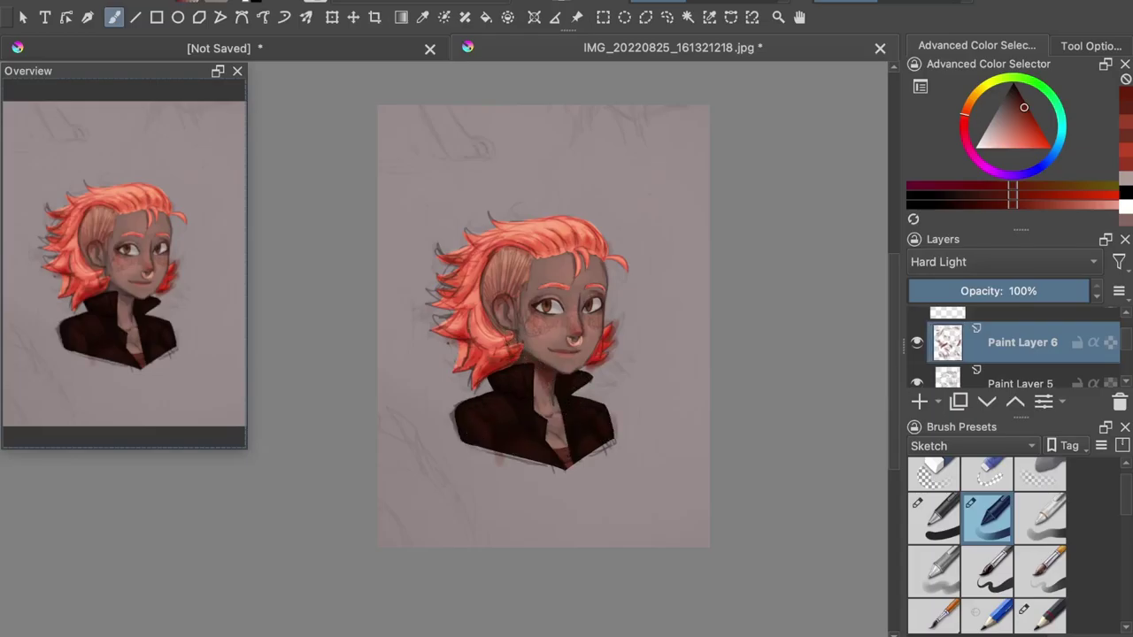
{"action": "mouse_move", "coordinate": [478, 310]}
{"action": "left_mouse_down"}
{"action": "mouse_move", "coordinate": [509, 290]}
{"action": "mouse_move", "coordinate": [516, 302]}
{"action": "mouse_move", "coordinate": [514, 284]}
{"action": "mouse_move", "coordinate": [499, 298]}
{"action": "left_mouse_up"}
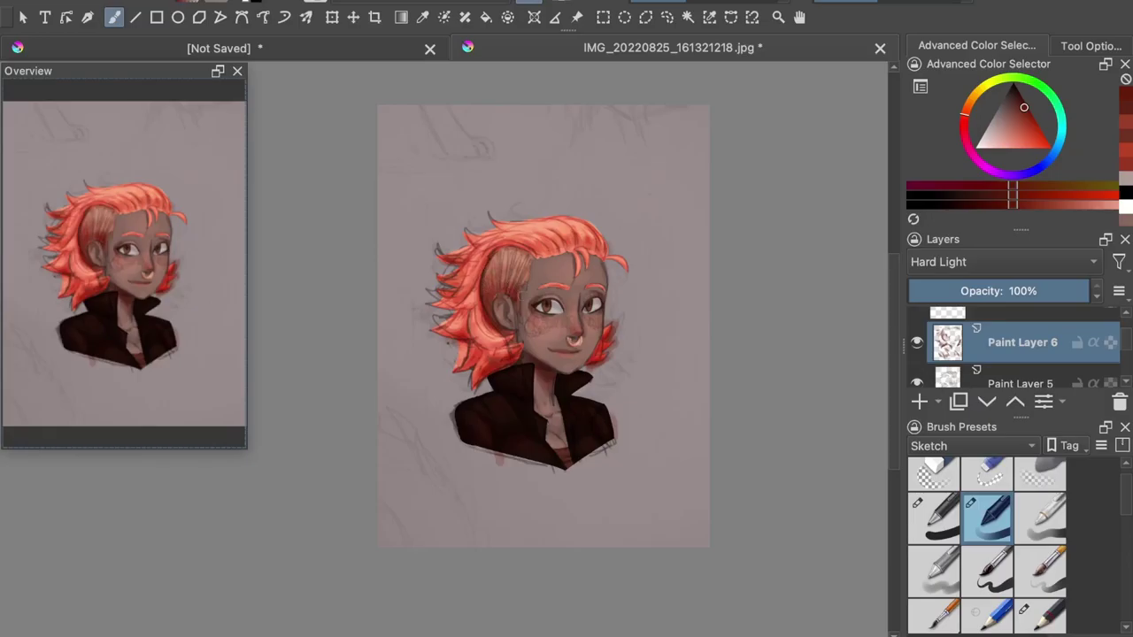
{"action": "mouse_move", "coordinate": [485, 300]}
{"action": "left_mouse_down"}
{"action": "mouse_move", "coordinate": [491, 282]}
{"action": "mouse_move", "coordinate": [513, 280]}
{"action": "mouse_move", "coordinate": [492, 280]}
{"action": "left_mouse_up"}
- Refine the red shading on the top hair, back hair tips, far neck lock and fringe end, toggling the eraser as needed
{"action": "key", "text": "e"}
{"action": "key", "text": "e"}
{"action": "mouse_move", "coordinate": [544, 246]}
{"action": "left_mouse_down"}
{"action": "mouse_move", "coordinate": [592, 242]}
{"action": "mouse_move", "coordinate": [604, 256]}
{"action": "mouse_move", "coordinate": [552, 242]}
{"action": "mouse_move", "coordinate": [589, 242]}
{"action": "mouse_move", "coordinate": [564, 243]}
{"action": "left_mouse_up"}
{"action": "key", "text": "e"}
{"action": "key", "text": "e"}
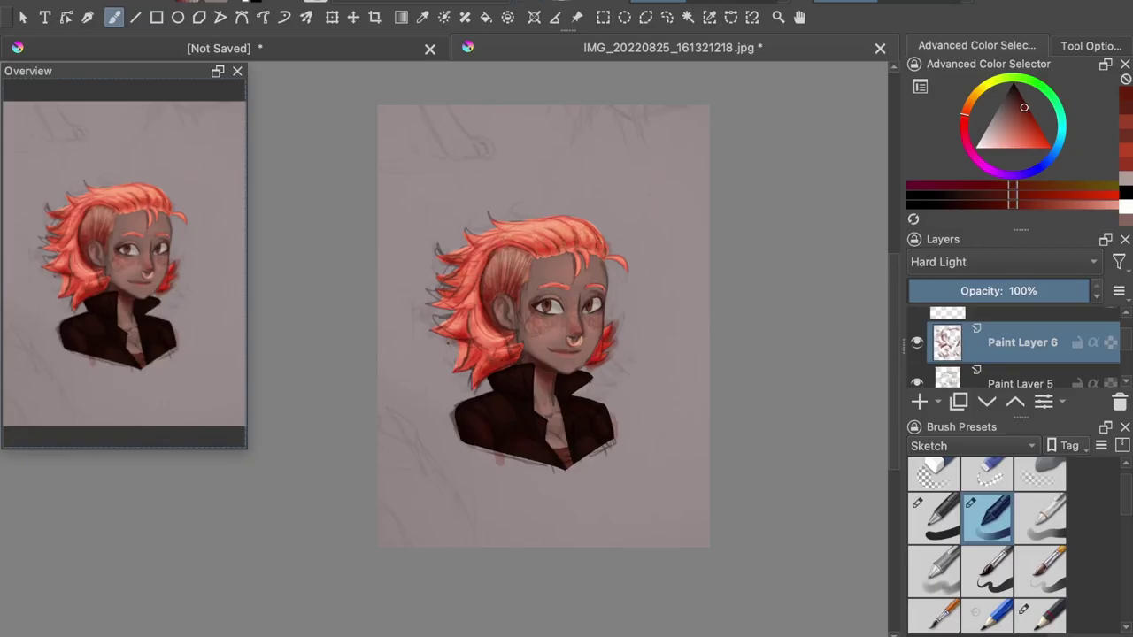
{"action": "left_click_drag", "start_coordinate": [450, 327], "coordinate": [439, 331]}
{"action": "mouse_move", "coordinate": [455, 285]}
{"action": "left_mouse_down"}
{"action": "mouse_move", "coordinate": [438, 294]}
{"action": "mouse_move", "coordinate": [444, 280]}
{"action": "left_mouse_up"}
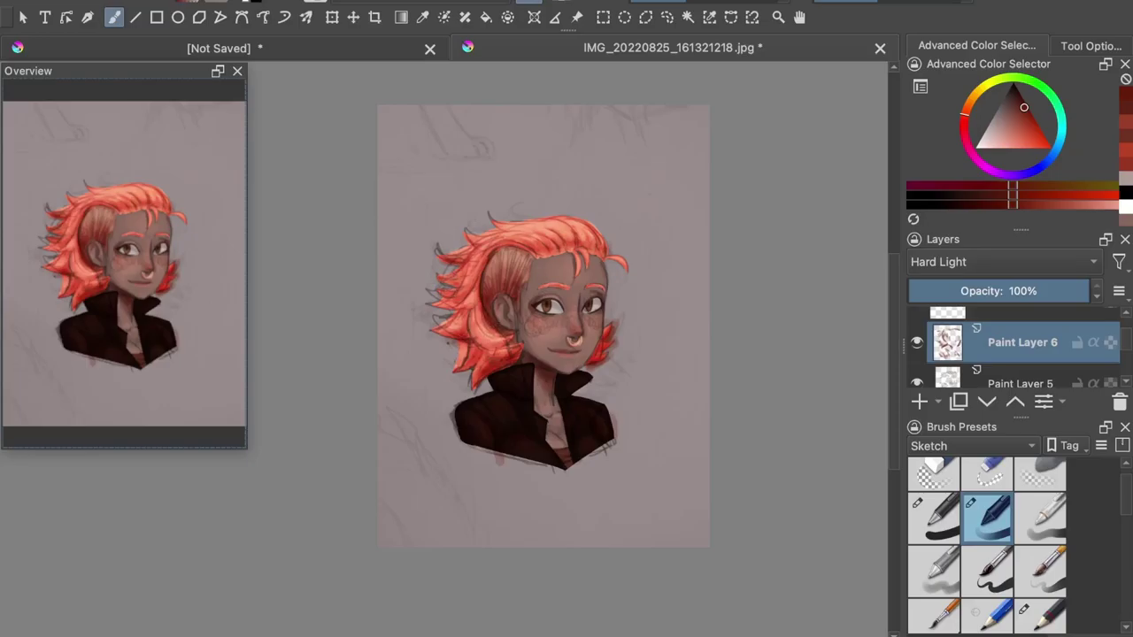
{"action": "left_click_drag", "start_coordinate": [487, 357], "coordinate": [476, 382]}
{"action": "left_click_drag", "start_coordinate": [611, 323], "coordinate": [603, 357]}
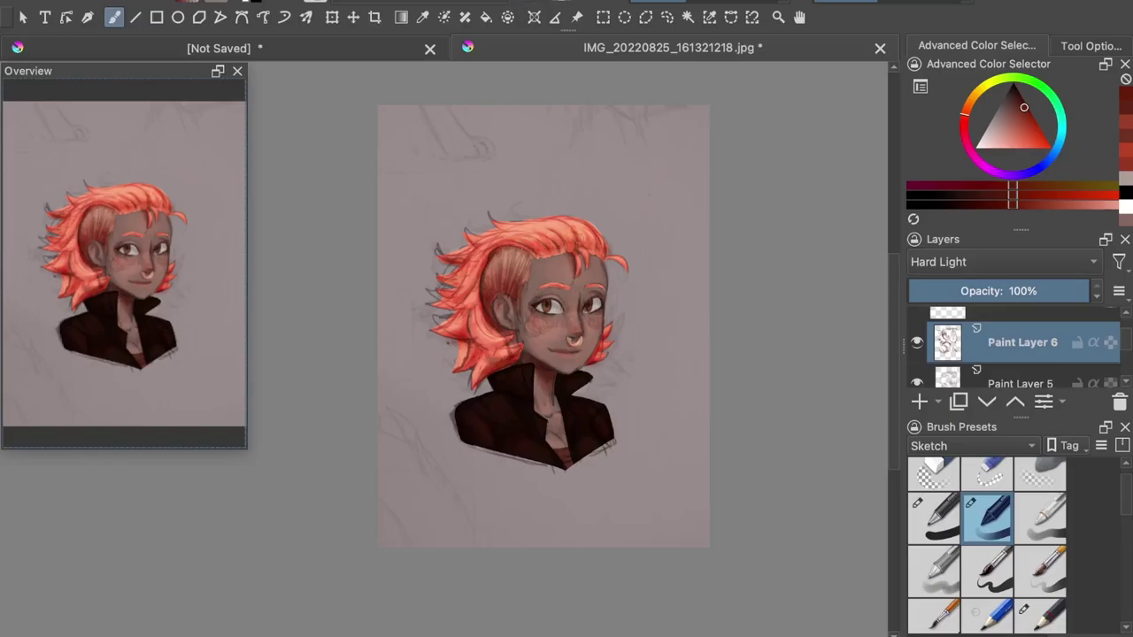
{"action": "mouse_move", "coordinate": [622, 259]}
{"action": "left_mouse_down"}
{"action": "mouse_move", "coordinate": [633, 277]}
{"action": "mouse_move", "coordinate": [614, 267]}
{"action": "left_mouse_up"}
- Set the opacity of the Burn-mode Paint Layer 1 to 35%
{"action": "scroll", "coordinate": [1018, 336], "scroll_direction": "up", "scroll_amount": 2}
{"action": "left_click", "coordinate": [1022, 328]}
{"action": "left_click_drag", "start_coordinate": [956, 291], "coordinate": [972, 293]}
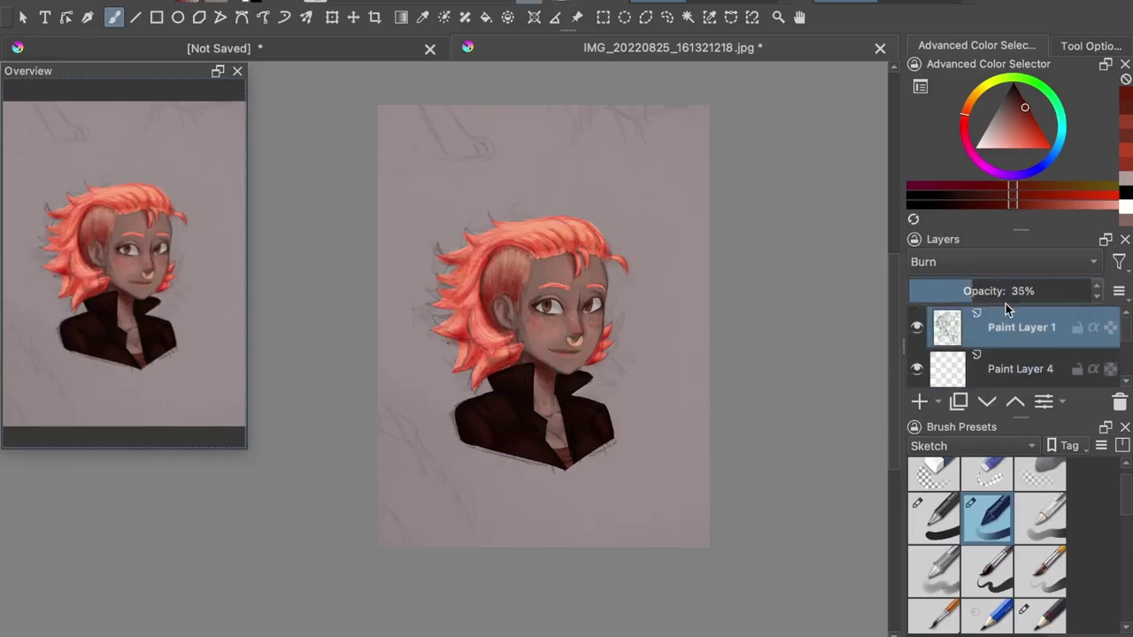
{"action": "mouse_move", "coordinate": [1029, 327]}
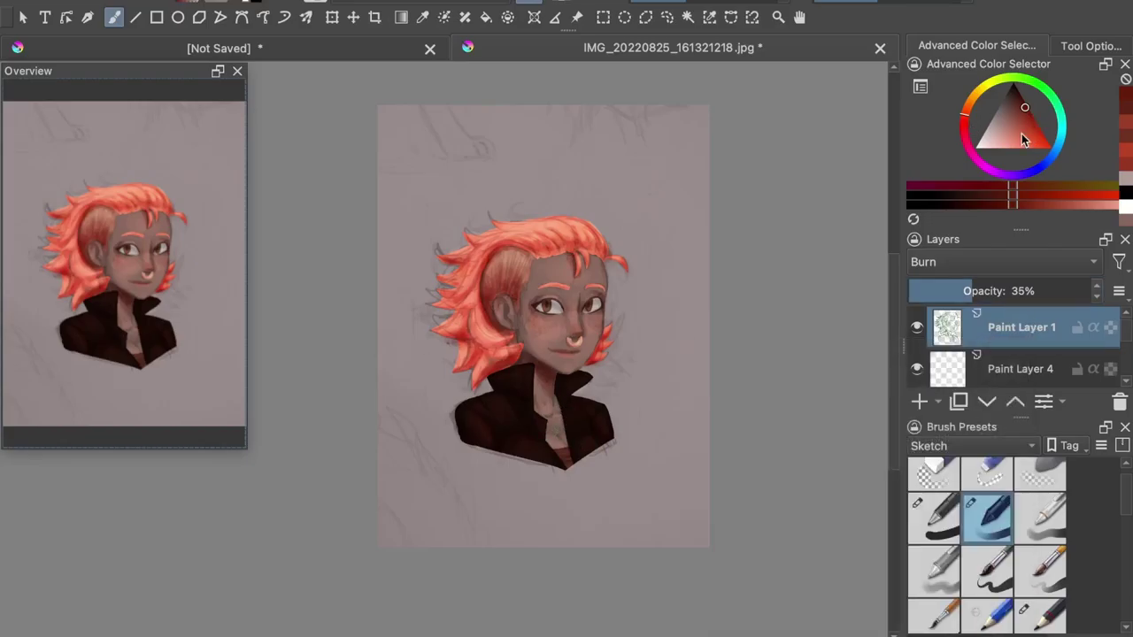
- Return to the Hard Light Paint Layer 6 and paint pale pink highlights across the jacket's shoulders, front and collar
{"action": "left_click", "coordinate": [1010, 142]}
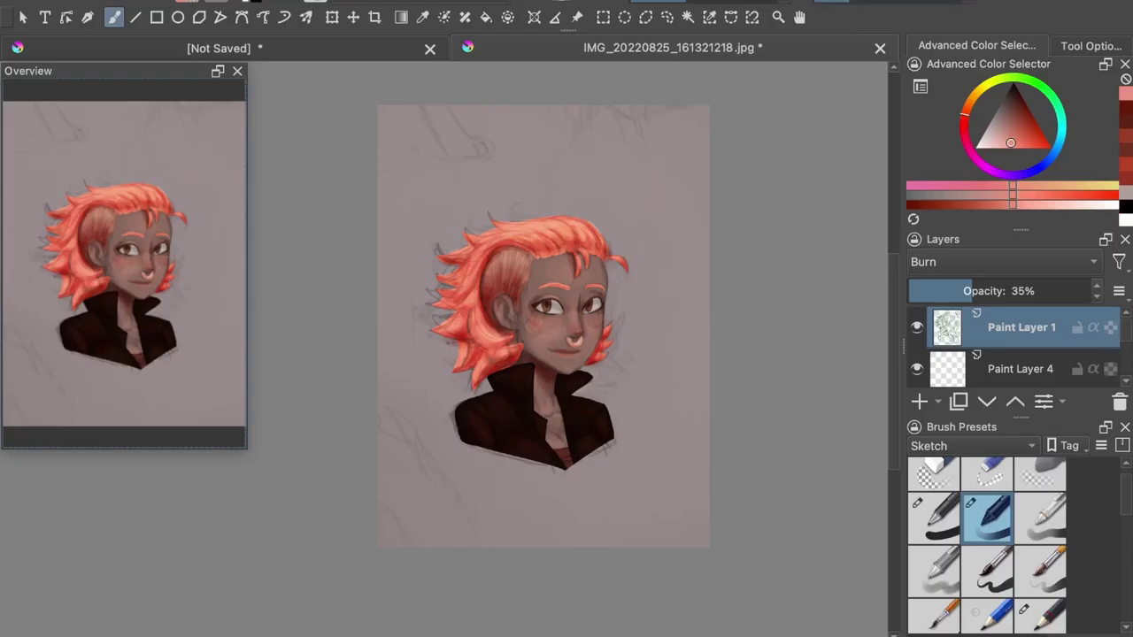
{"action": "left_click_drag", "start_coordinate": [1126, 331], "coordinate": [1128, 343]}
{"action": "left_click", "coordinate": [964, 355]}
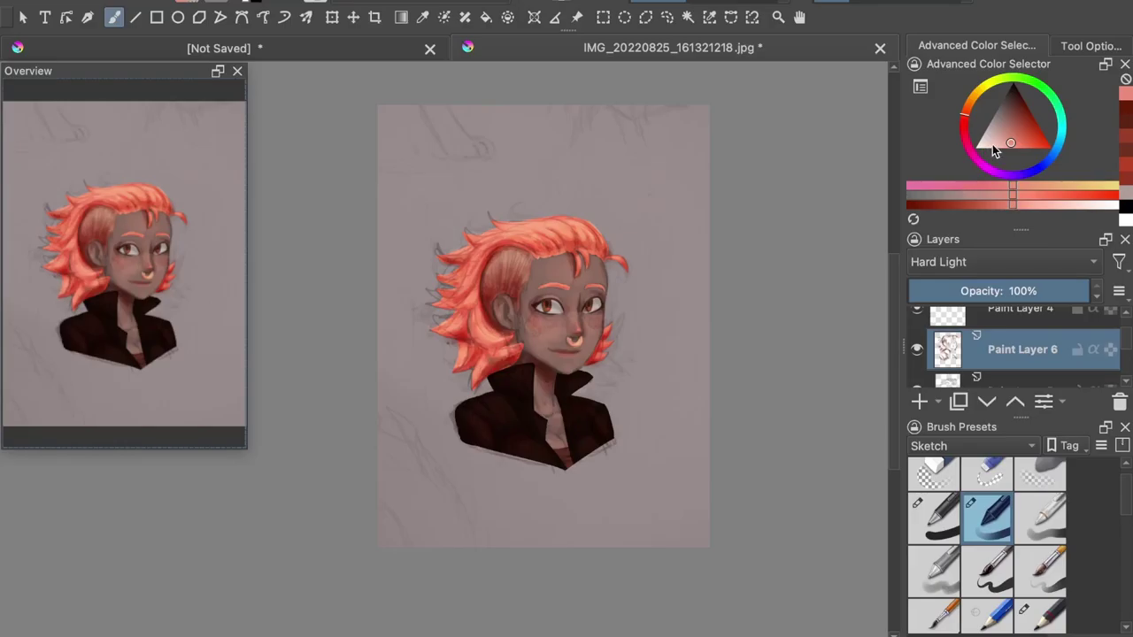
{"action": "left_click", "coordinate": [991, 147]}
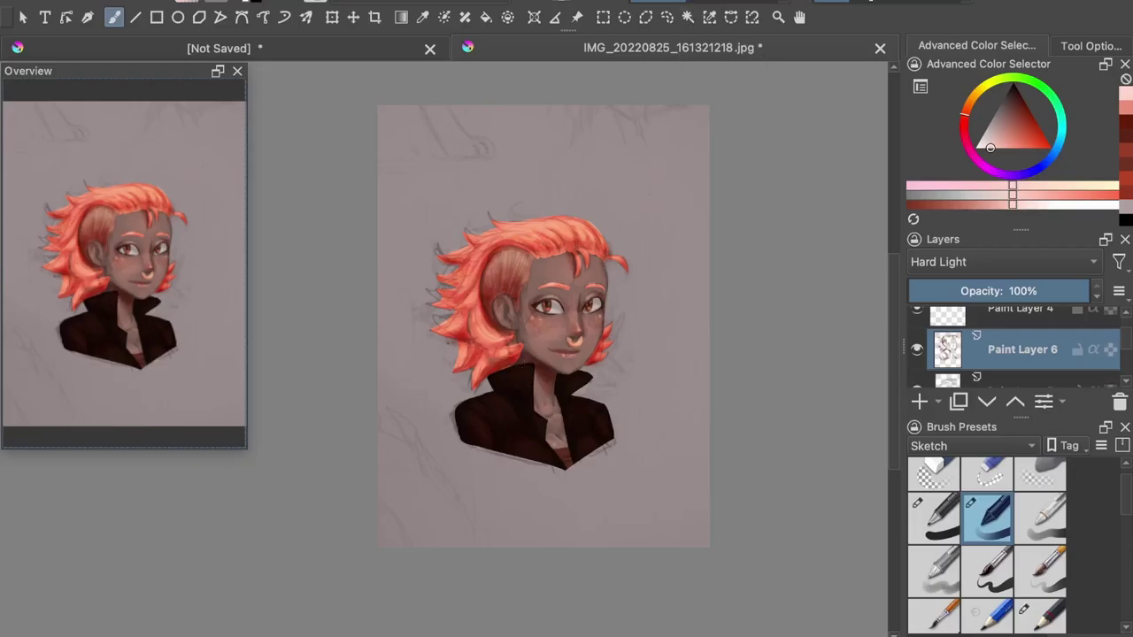
{"action": "left_click_drag", "start_coordinate": [486, 419], "coordinate": [476, 429]}
{"action": "left_click_drag", "start_coordinate": [540, 446], "coordinate": [586, 450]}
{"action": "left_click_drag", "start_coordinate": [584, 407], "coordinate": [605, 429]}
{"action": "mouse_move", "coordinate": [579, 387]}
{"action": "left_mouse_down"}
{"action": "mouse_move", "coordinate": [518, 377]}
{"action": "mouse_move", "coordinate": [534, 411]}
{"action": "mouse_move", "coordinate": [514, 387]}
{"action": "left_mouse_up"}
- Build up pale pink highlights on the lower jacket front, shirt neckline, near shoulder, far lapel and collar edges
{"action": "left_click_drag", "start_coordinate": [521, 441], "coordinate": [519, 450]}
{"action": "mouse_move", "coordinate": [584, 440]}
{"action": "left_mouse_down"}
{"action": "mouse_move", "coordinate": [568, 410]}
{"action": "mouse_move", "coordinate": [584, 406]}
{"action": "mouse_move", "coordinate": [560, 410]}
{"action": "mouse_move", "coordinate": [585, 411]}
{"action": "mouse_move", "coordinate": [573, 453]}
{"action": "mouse_move", "coordinate": [602, 410]}
{"action": "mouse_move", "coordinate": [561, 390]}
{"action": "mouse_move", "coordinate": [575, 385]}
{"action": "mouse_move", "coordinate": [521, 399]}
{"action": "mouse_move", "coordinate": [500, 376]}
{"action": "mouse_move", "coordinate": [564, 387]}
{"action": "mouse_move", "coordinate": [514, 376]}
{"action": "mouse_move", "coordinate": [539, 449]}
{"action": "mouse_move", "coordinate": [515, 432]}
{"action": "mouse_move", "coordinate": [542, 456]}
{"action": "mouse_move", "coordinate": [493, 402]}
{"action": "mouse_move", "coordinate": [520, 420]}
{"action": "mouse_move", "coordinate": [471, 416]}
{"action": "mouse_move", "coordinate": [500, 437]}
{"action": "left_mouse_up"}
{"action": "mouse_move", "coordinate": [604, 416]}
{"action": "left_mouse_down"}
{"action": "mouse_move", "coordinate": [568, 451]}
{"action": "mouse_move", "coordinate": [556, 438]}
{"action": "mouse_move", "coordinate": [563, 455]}
{"action": "mouse_move", "coordinate": [556, 441]}
{"action": "left_mouse_up"}
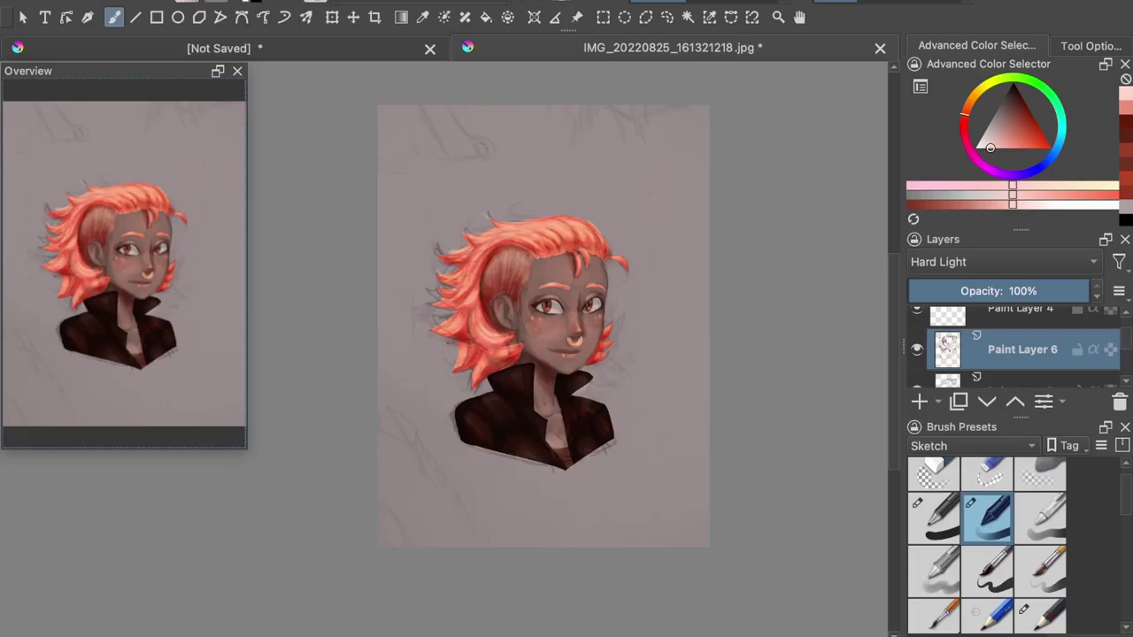
{"action": "mouse_move", "coordinate": [557, 449]}
{"action": "left_mouse_down"}
{"action": "mouse_move", "coordinate": [571, 451]}
{"action": "mouse_move", "coordinate": [574, 465]}
{"action": "left_mouse_up"}
{"action": "mouse_move", "coordinate": [493, 400]}
{"action": "left_mouse_down"}
{"action": "mouse_move", "coordinate": [481, 422]}
{"action": "mouse_move", "coordinate": [484, 411]}
{"action": "left_mouse_up"}
{"action": "left_click_drag", "start_coordinate": [575, 406], "coordinate": [567, 416]}
{"action": "mouse_move", "coordinate": [586, 379]}
{"action": "left_mouse_down"}
{"action": "mouse_move", "coordinate": [574, 391]}
{"action": "mouse_move", "coordinate": [529, 373]}
{"action": "mouse_move", "coordinate": [527, 386]}
{"action": "mouse_move", "coordinate": [508, 380]}
{"action": "left_mouse_up"}
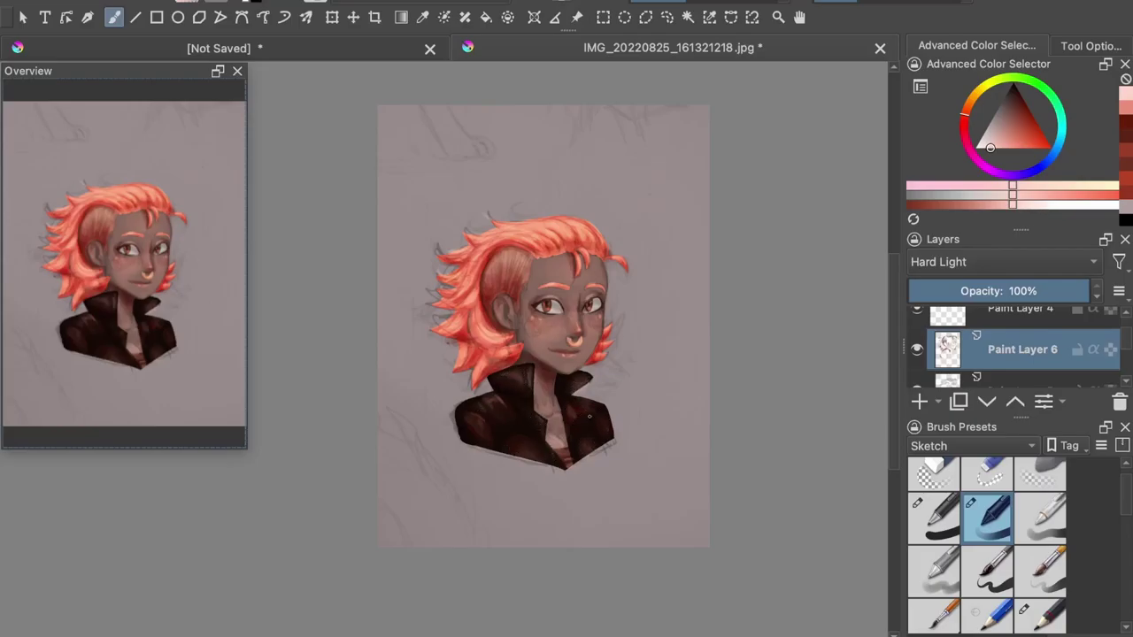
- Highlight the jacket's far shoulder and near front fold, and switch the brush colour to dark red
{"action": "left_click_drag", "start_coordinate": [589, 405], "coordinate": [598, 420]}
{"action": "left_click_drag", "start_coordinate": [527, 420], "coordinate": [520, 433]}
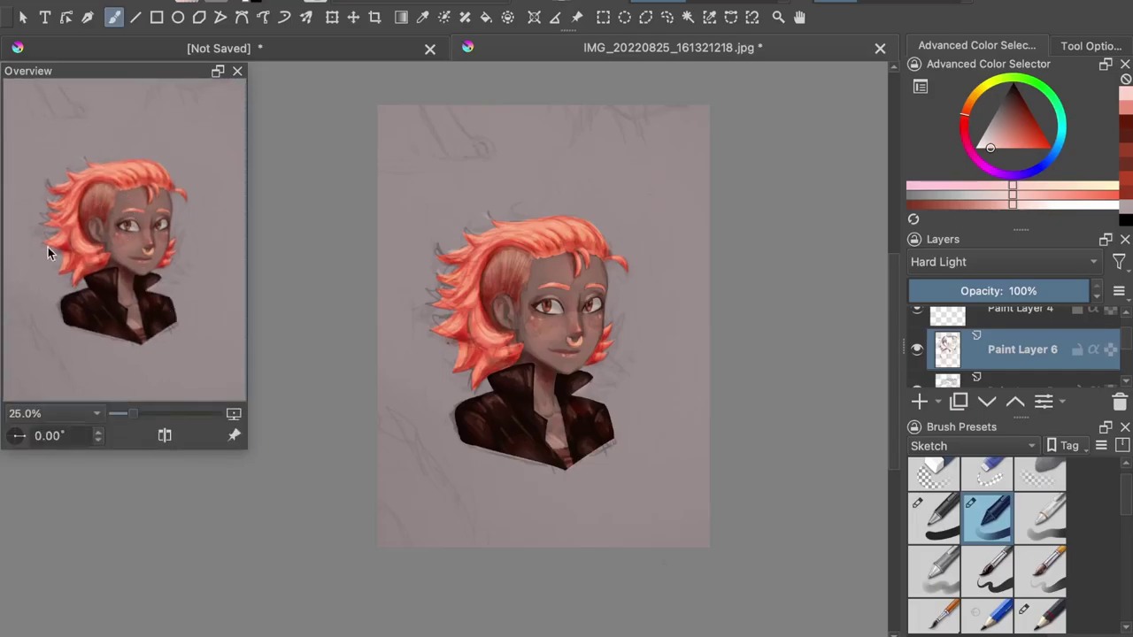
{"action": "left_click", "coordinate": [1023, 104]}
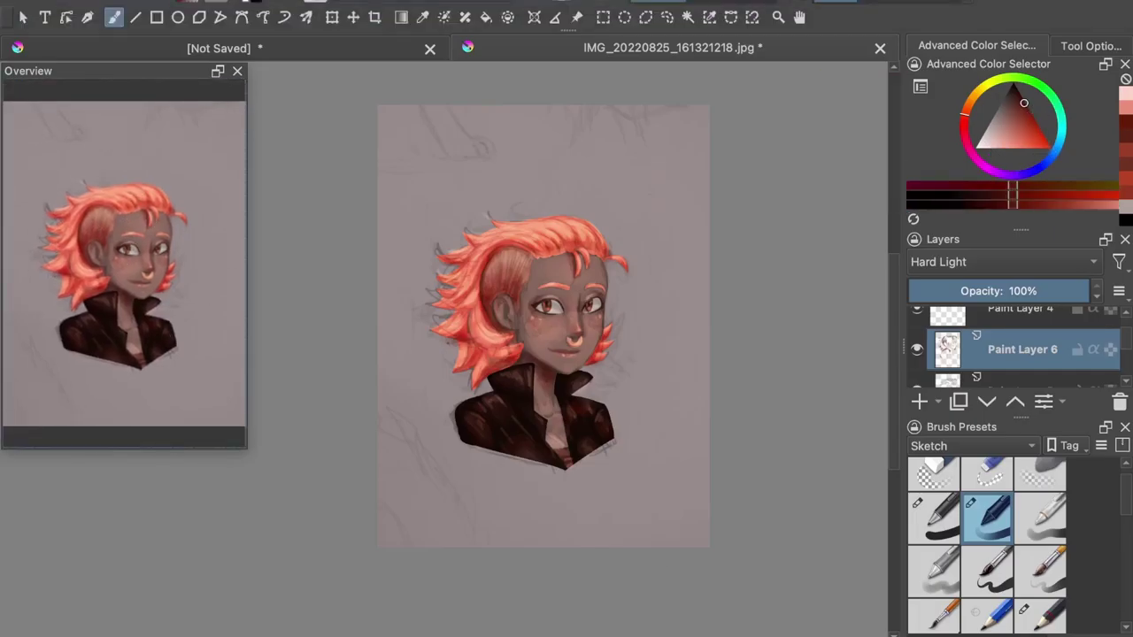
{"action": "mouse_move", "coordinate": [609, 464]}
{"action": "left_mouse_down"}
{"action": "mouse_move", "coordinate": [591, 505]}
{"action": "mouse_move", "coordinate": [630, 478]}
{"action": "mouse_move", "coordinate": [646, 496]}
{"action": "left_mouse_up"}
{"action": "key", "text": "ctrl+z"}
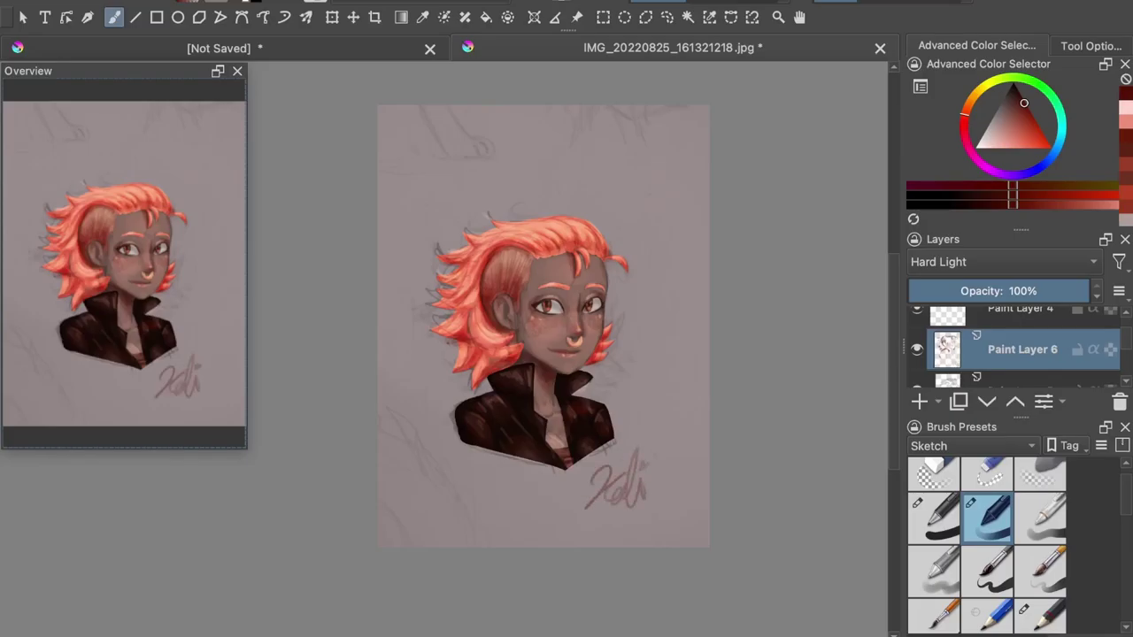
{"action": "key", "text": "ctrl+z"}
{"action": "key", "text": "ctrl+z"}
{"action": "key", "text": "ctrl+z"}
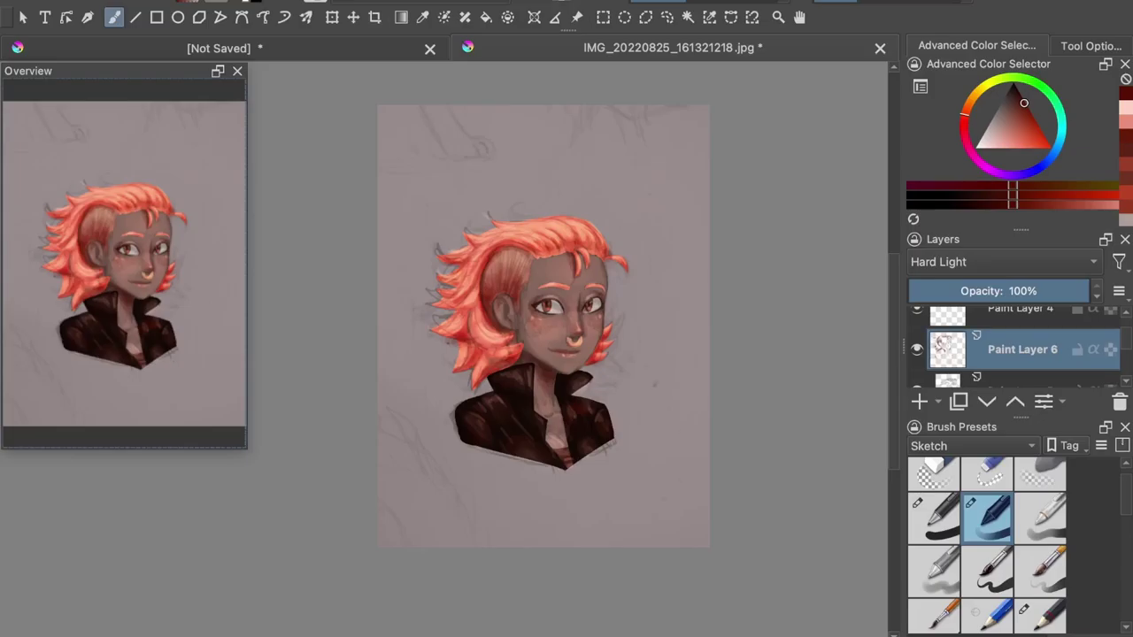
- Handwrite the signature in dark red just below the jacket's far corner
{"action": "left_click_drag", "start_coordinate": [605, 467], "coordinate": [590, 501]}
{"action": "mouse_move", "coordinate": [627, 461]}
{"action": "left_mouse_down"}
{"action": "mouse_move", "coordinate": [646, 498]}
{"action": "mouse_move", "coordinate": [649, 474]}
{"action": "mouse_move", "coordinate": [633, 492]}
{"action": "mouse_move", "coordinate": [608, 477]}
{"action": "left_mouse_up"}
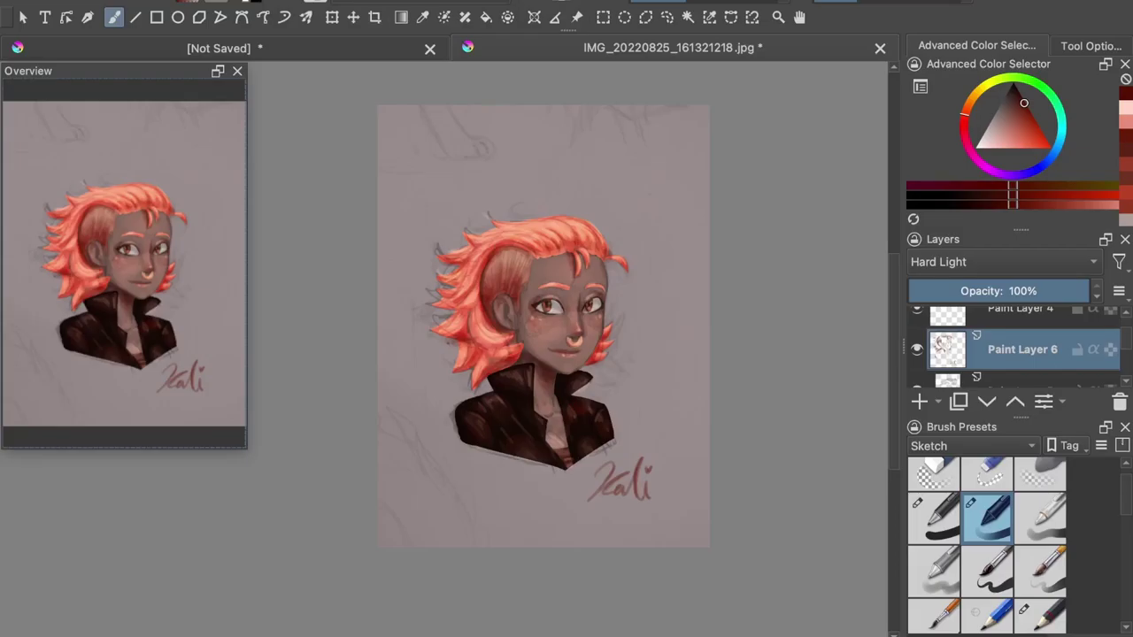
{"action": "scroll", "coordinate": [1018, 347], "scroll_direction": "down", "scroll_amount": 1}
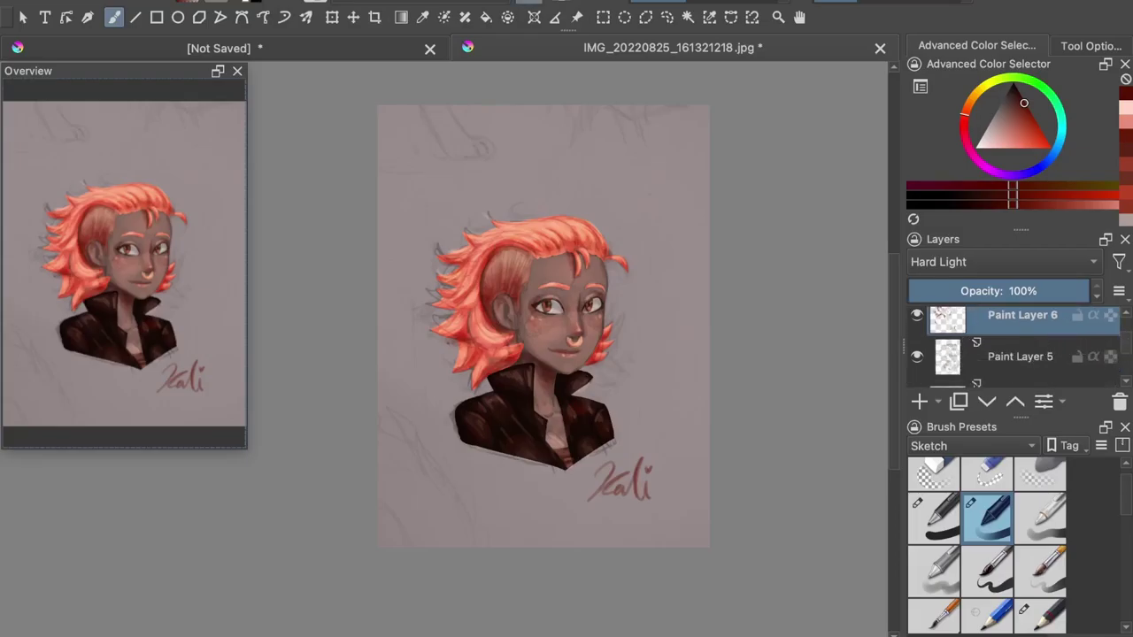
{"action": "left_click", "coordinate": [986, 345]}
{"action": "left_click_drag", "start_coordinate": [1127, 346], "coordinate": [1127, 352]}
{"action": "left_click", "coordinate": [986, 351]}
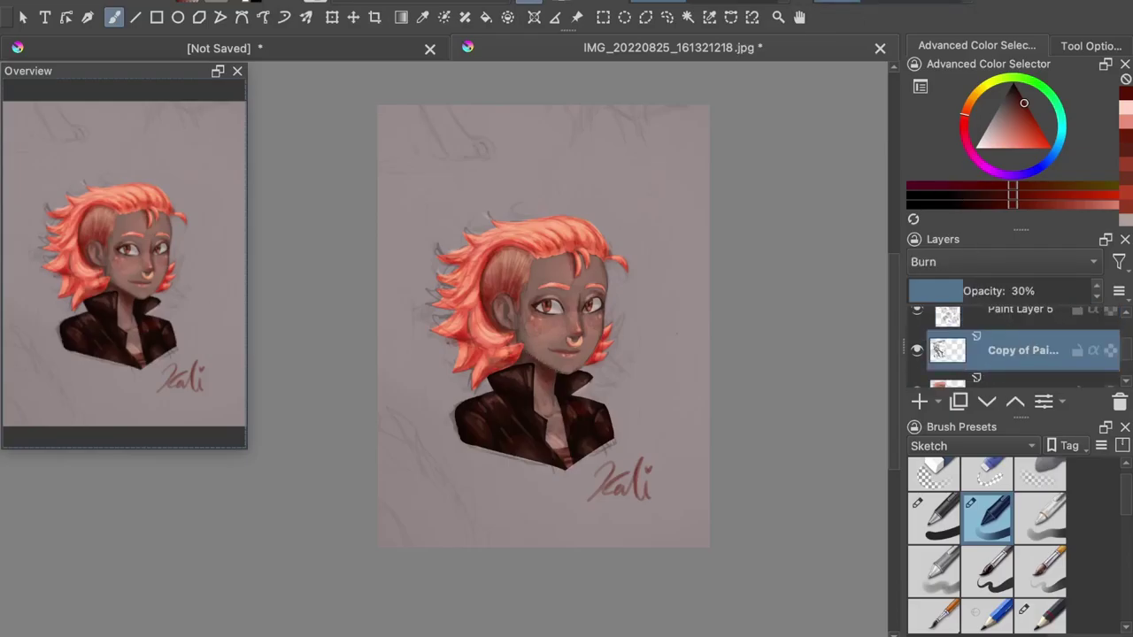
{"action": "key", "text": "Page_Up"}
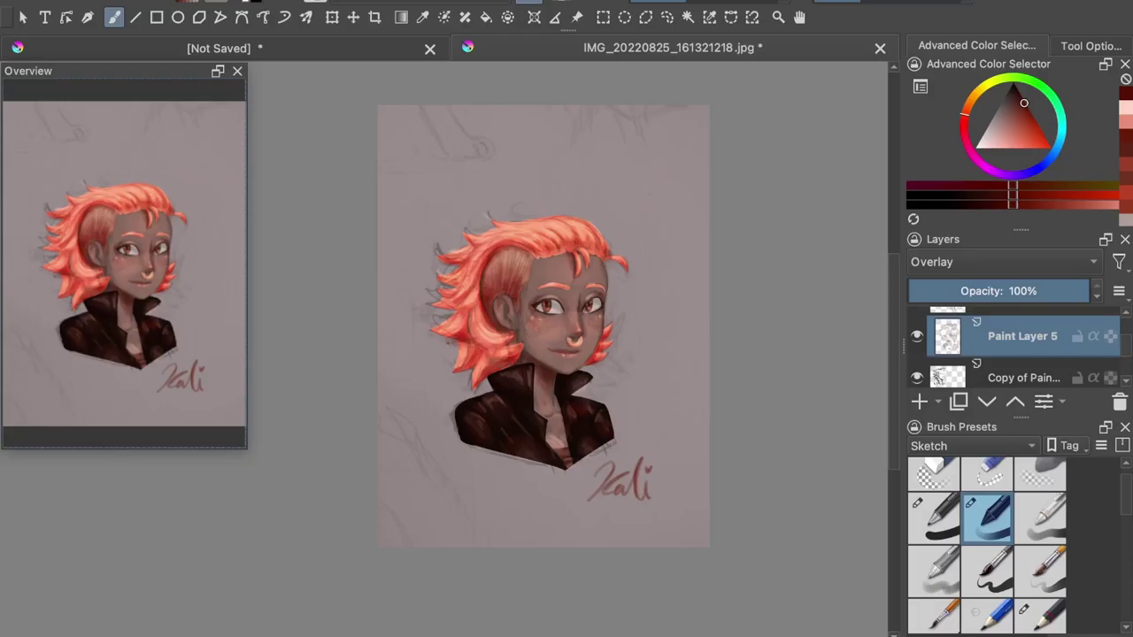
{"action": "key", "text": "Page_Up"}
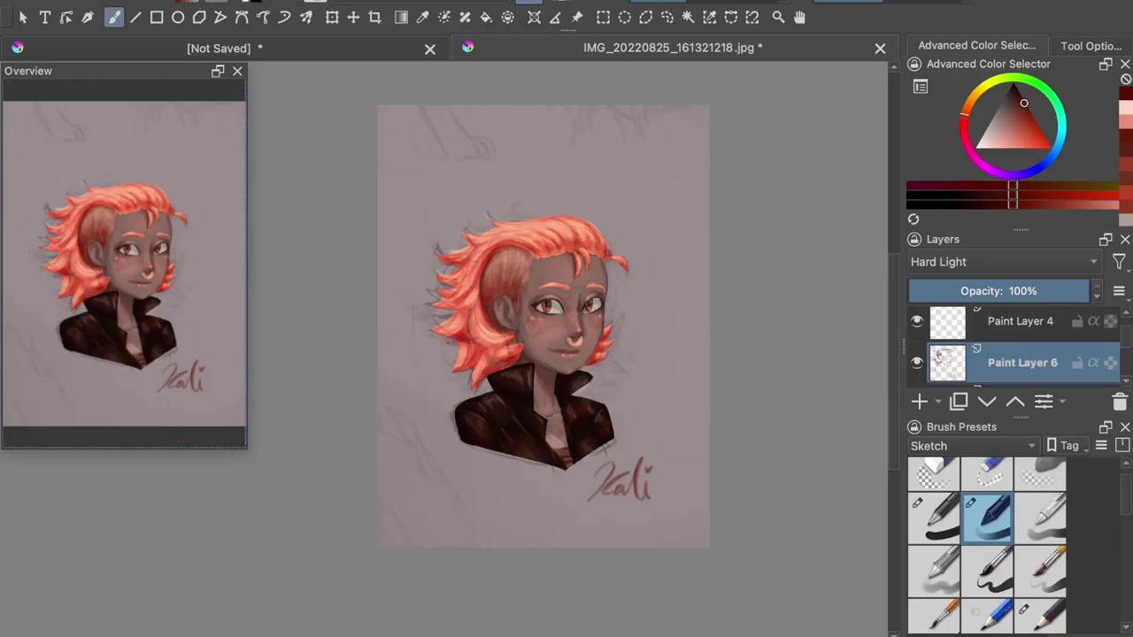
- Change the shading layer Copy of Paint Layer 3 to Multiply blending with 37% opacity
{"action": "scroll", "coordinate": [1017, 345], "scroll_direction": "down", "scroll_amount": 1}
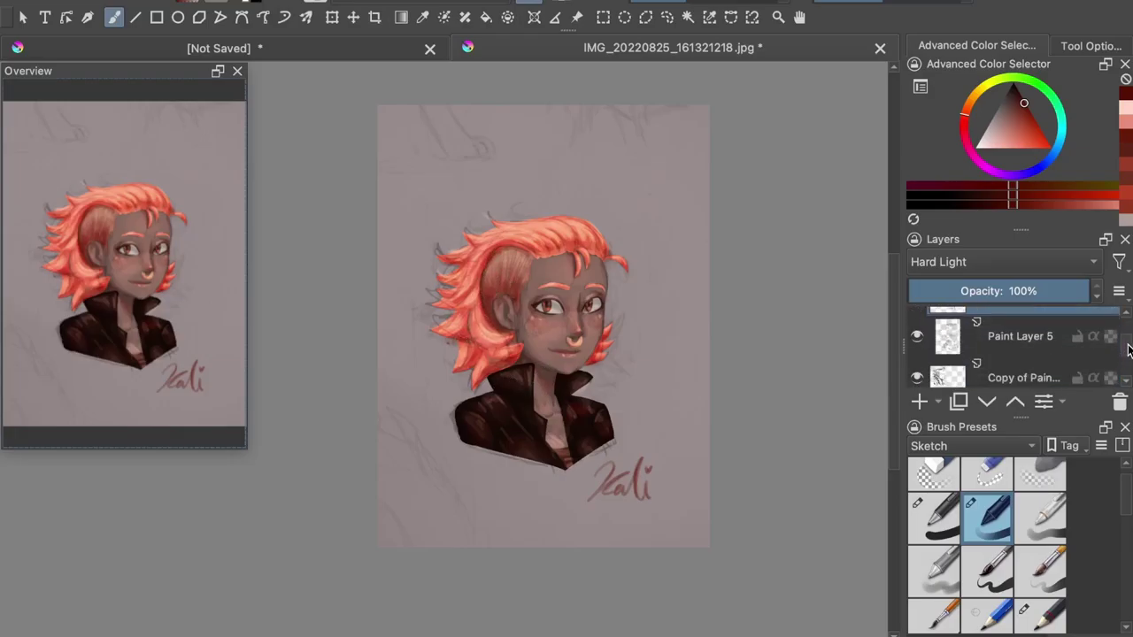
{"action": "left_click", "coordinate": [1022, 367]}
{"action": "left_click", "coordinate": [1009, 262]}
{"action": "left_click", "coordinate": [1018, 382]}
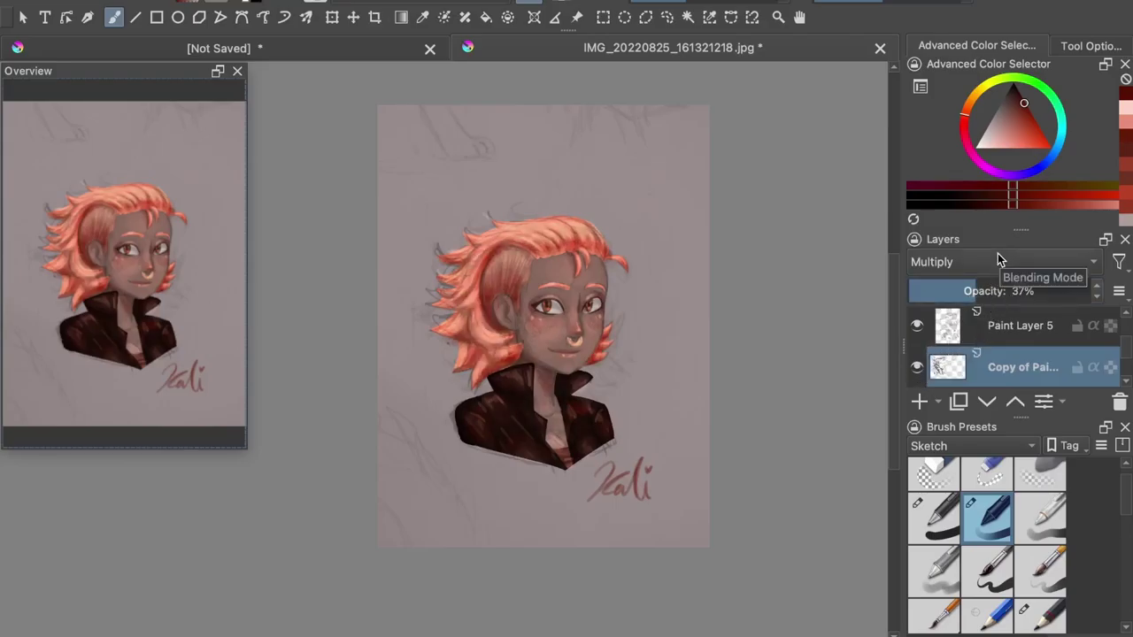
- Select the hair and the far side lock by colour area from Paint Layer 3, keeping Copy of Paint Layer 3 active for editing
{"action": "scroll", "coordinate": [1027, 354], "scroll_direction": "down", "scroll_amount": 1}
{"action": "left_click", "coordinate": [1029, 358]}
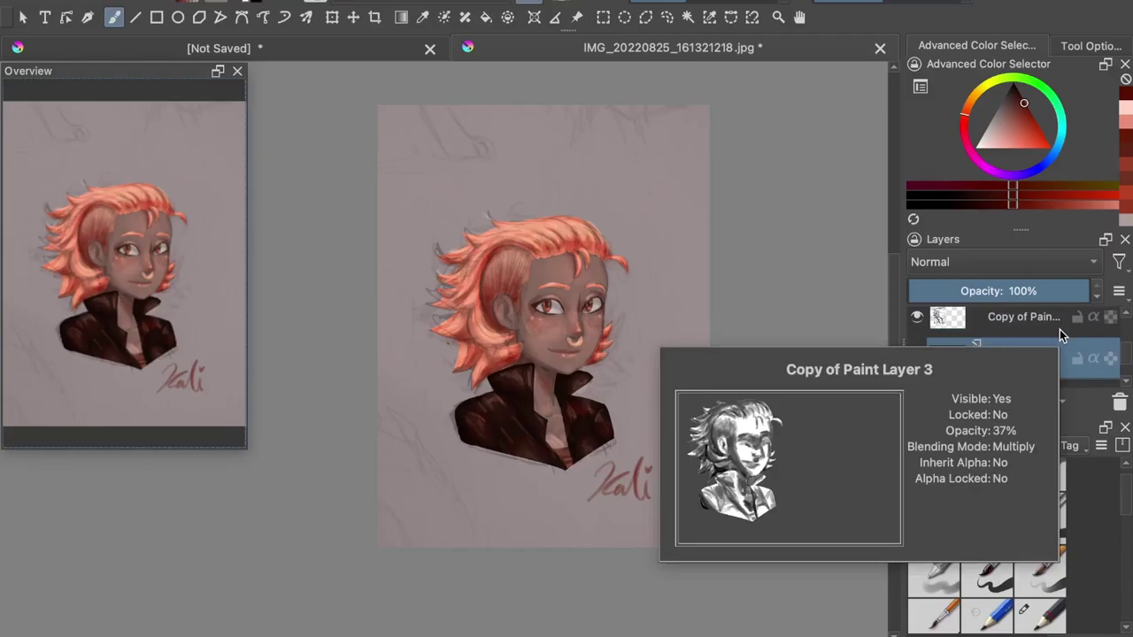
{"action": "left_click", "coordinate": [688, 16]}
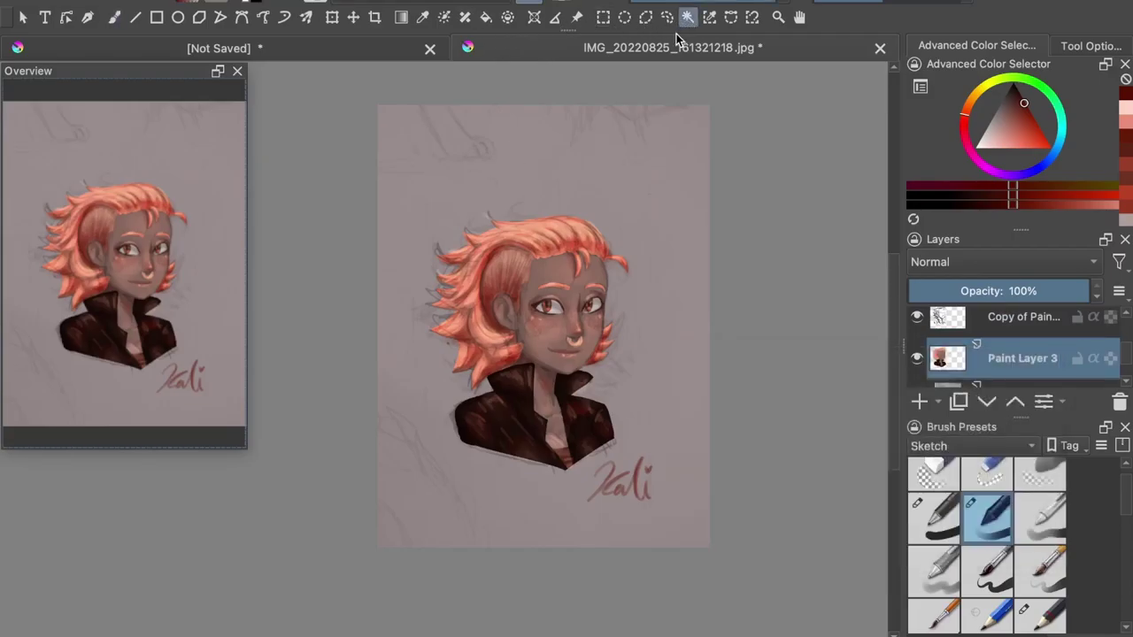
{"action": "left_click", "coordinate": [566, 216]}
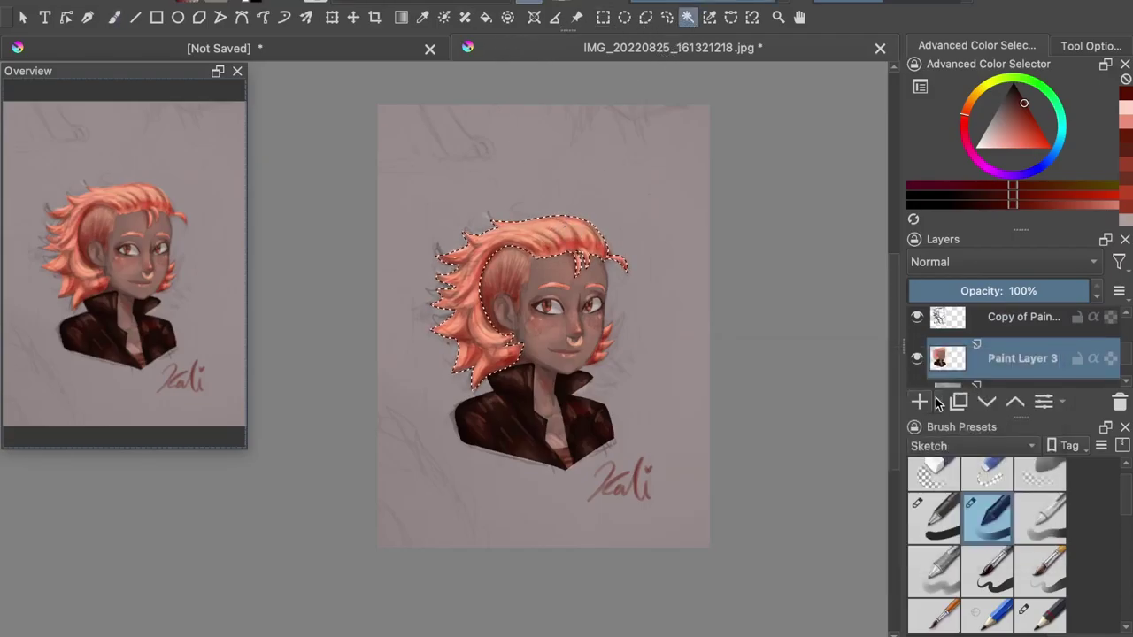
{"action": "left_click", "coordinate": [607, 345], "text": "shift"}
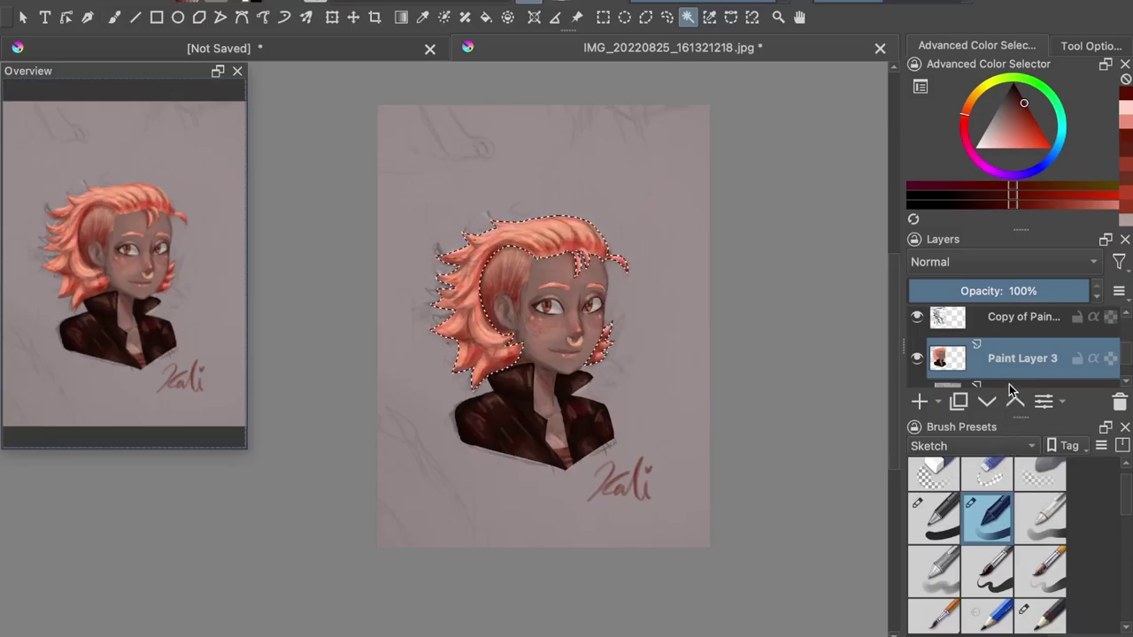
{"action": "left_click", "coordinate": [1018, 320]}
{"action": "left_click", "coordinate": [367, 8]}
{"action": "mouse_move", "coordinate": [531, 59]}
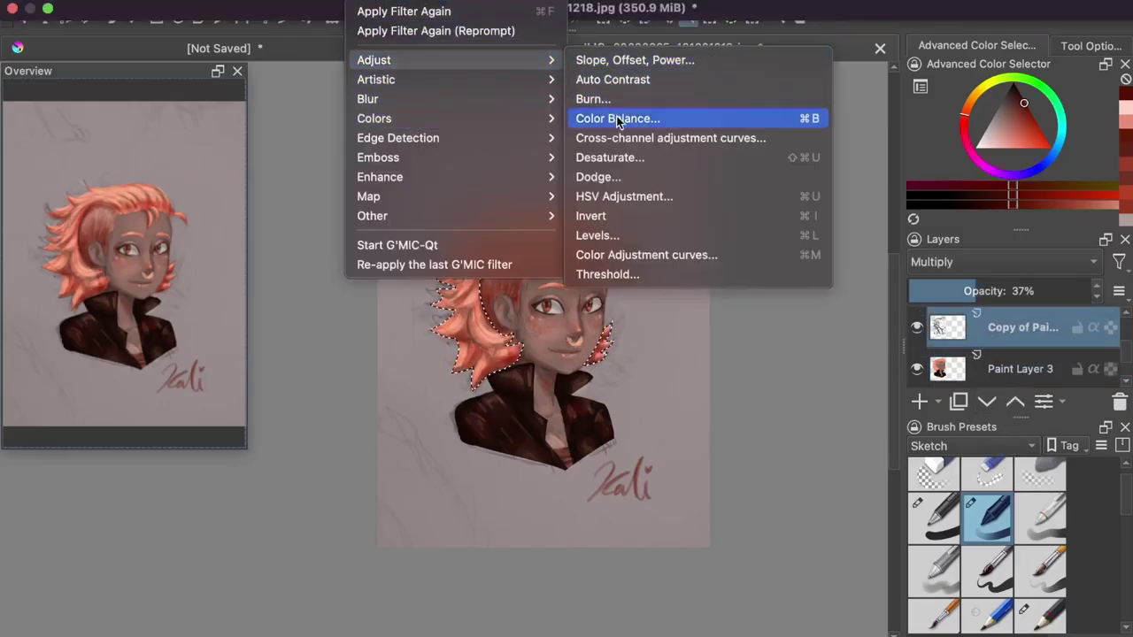
{"action": "left_click", "coordinate": [644, 116]}
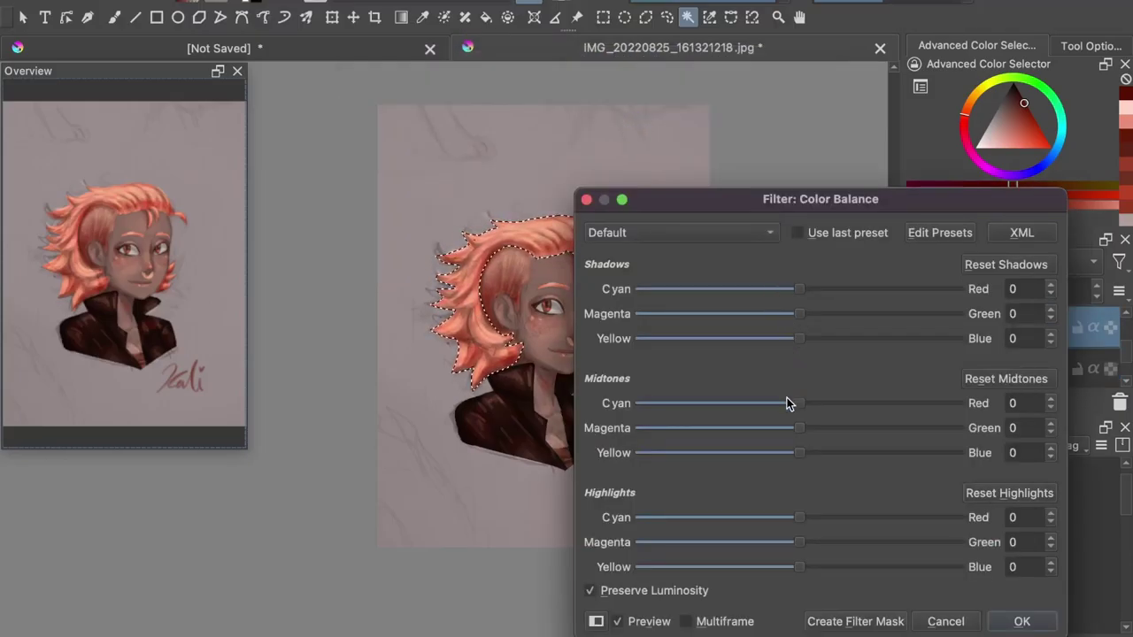
{"action": "key", "text": "Escape"}
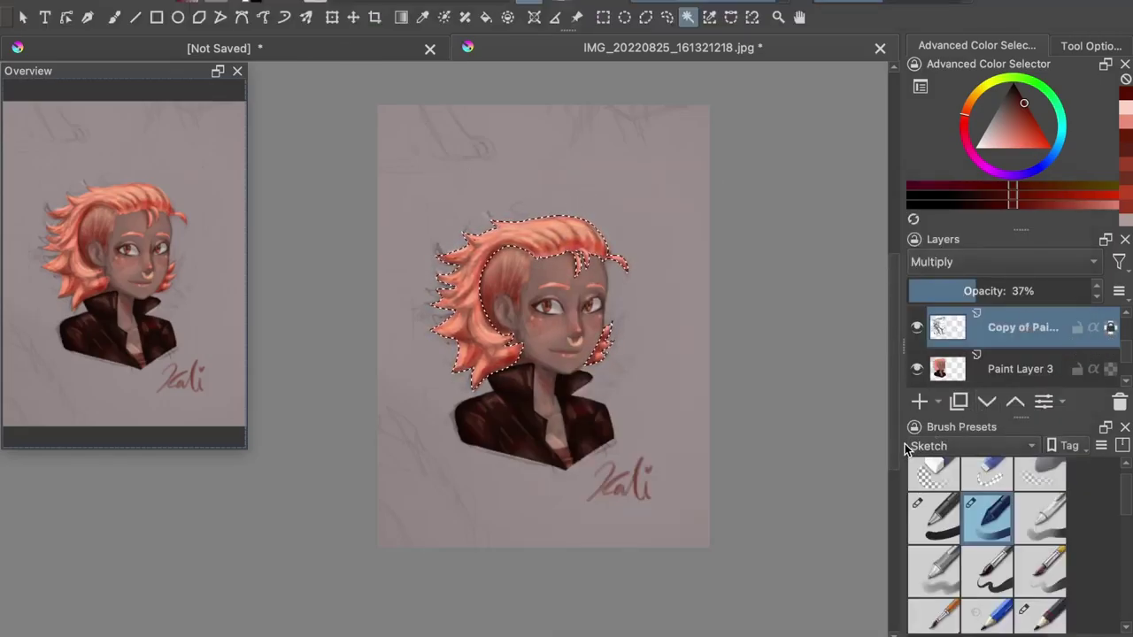
- Recolour the hair's shadows with a deep red on the alpha-locked Copy of Paint Layer 3
{"action": "left_click", "coordinate": [1029, 125]}
{"action": "key", "text": "b"}
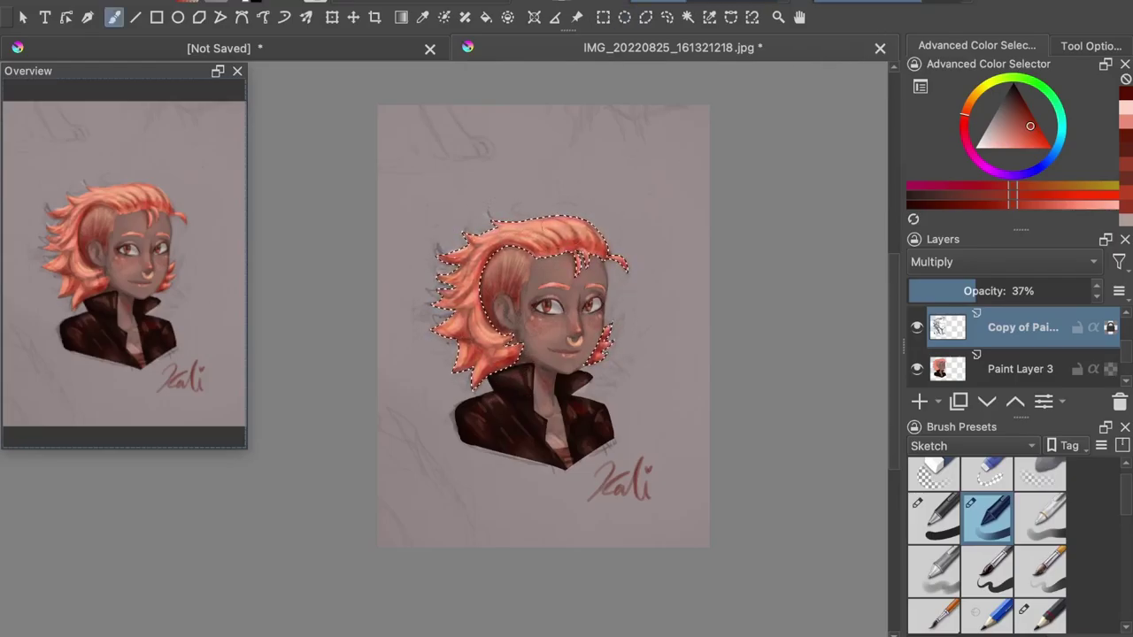
{"action": "left_click_drag", "start_coordinate": [541, 231], "coordinate": [603, 257]}
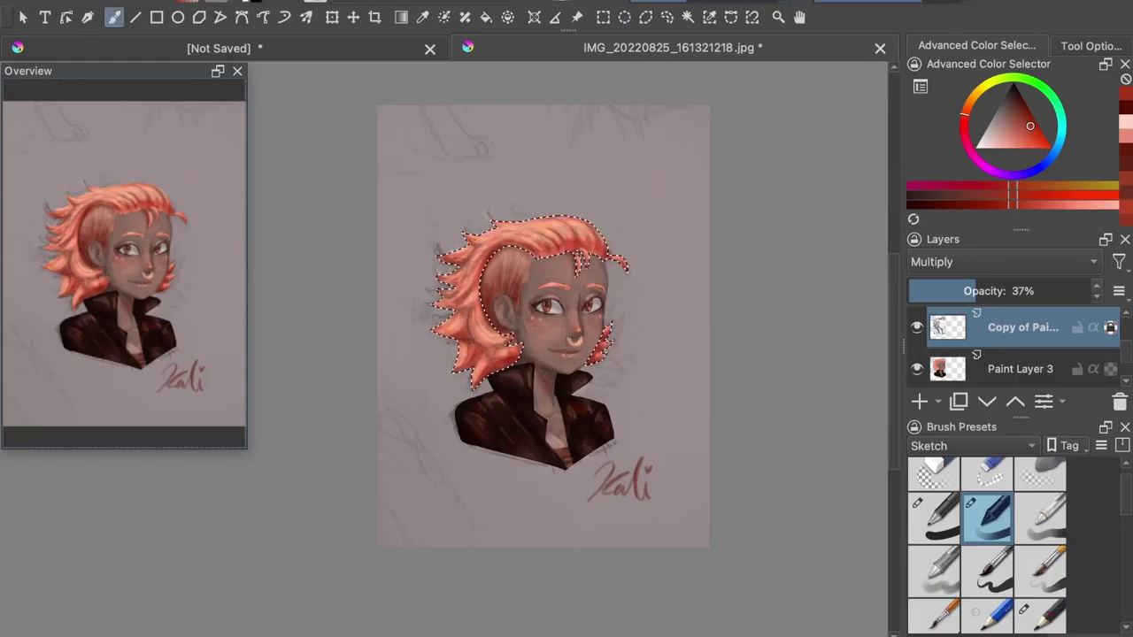
- Select the face and neck skin from Paint Layer 3 and try tinting its shadows with a dark muted red
{"action": "left_click", "coordinate": [688, 17]}
{"action": "left_click", "coordinate": [1017, 366]}
{"action": "left_click", "coordinate": [571, 270]}
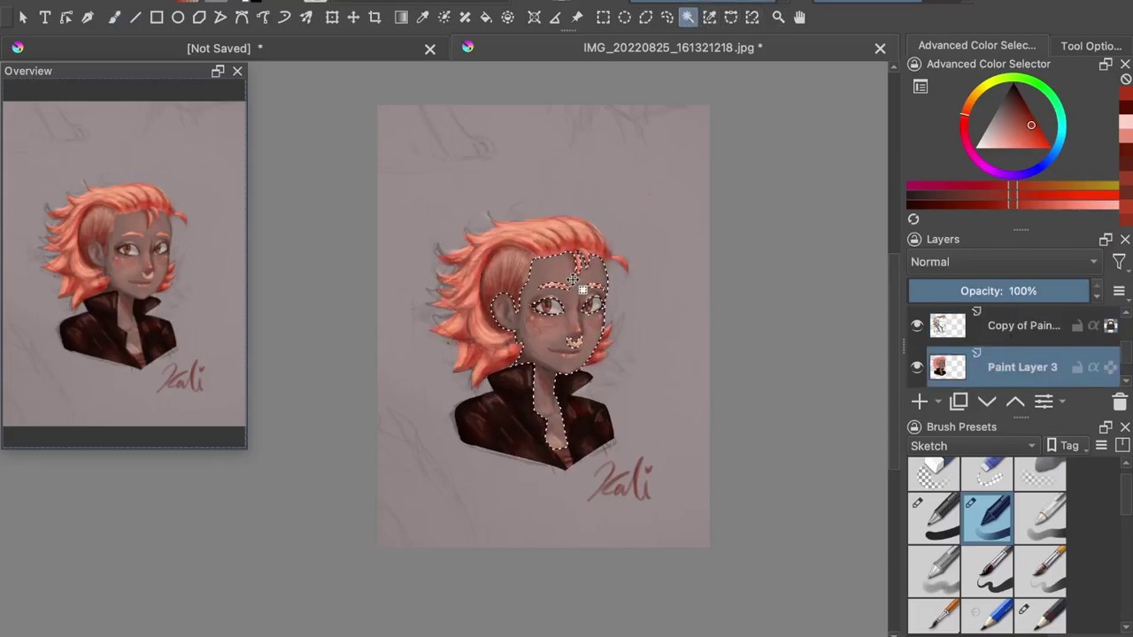
{"action": "key", "text": "b"}
{"action": "left_click_drag", "start_coordinate": [998, 135], "coordinate": [1010, 108]}
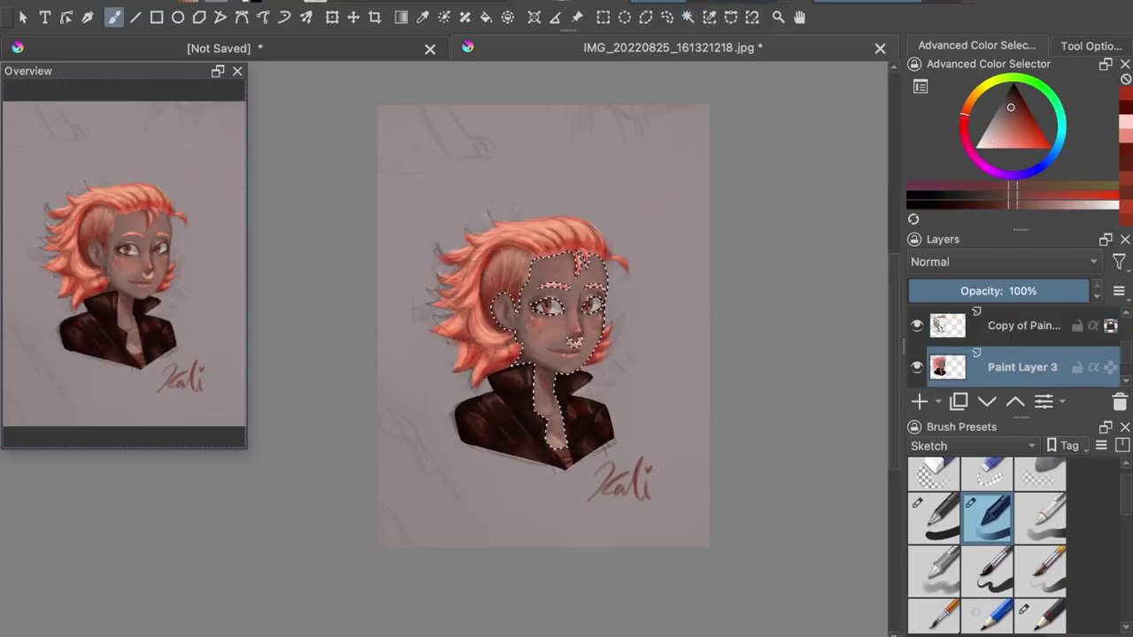
{"action": "left_click_drag", "start_coordinate": [541, 374], "coordinate": [549, 380]}
{"action": "key", "text": "Page_Up"}
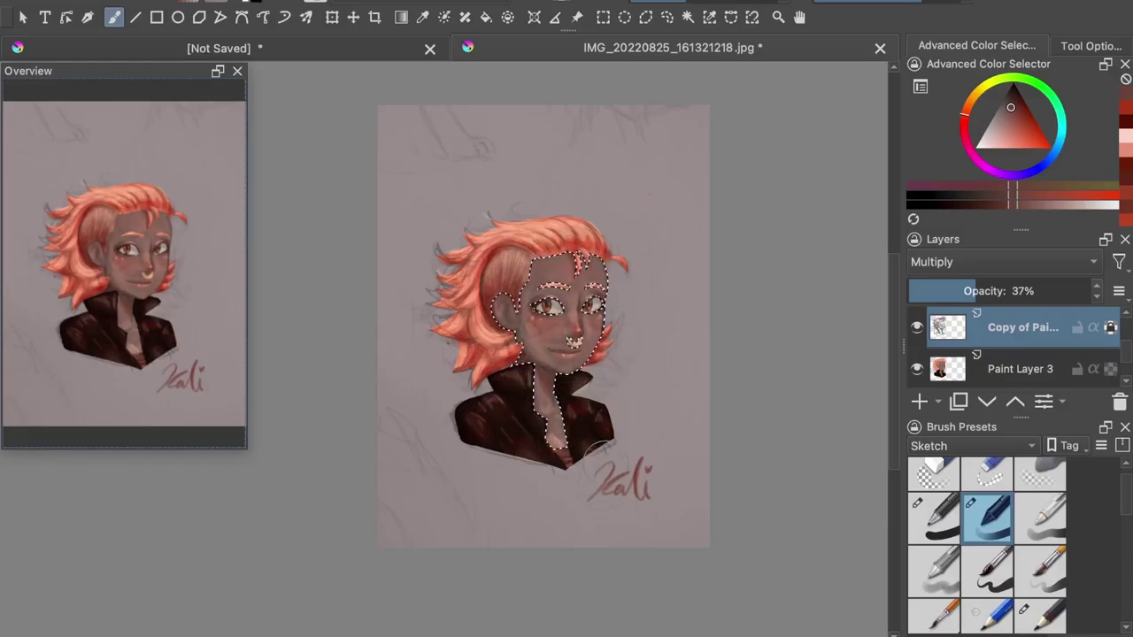
- Compare the shading layer hidden and shown, undo the last skin tint and turn off the layer's alpha lock
{"action": "left_click", "coordinate": [917, 327]}
{"action": "left_click", "coordinate": [920, 329]}
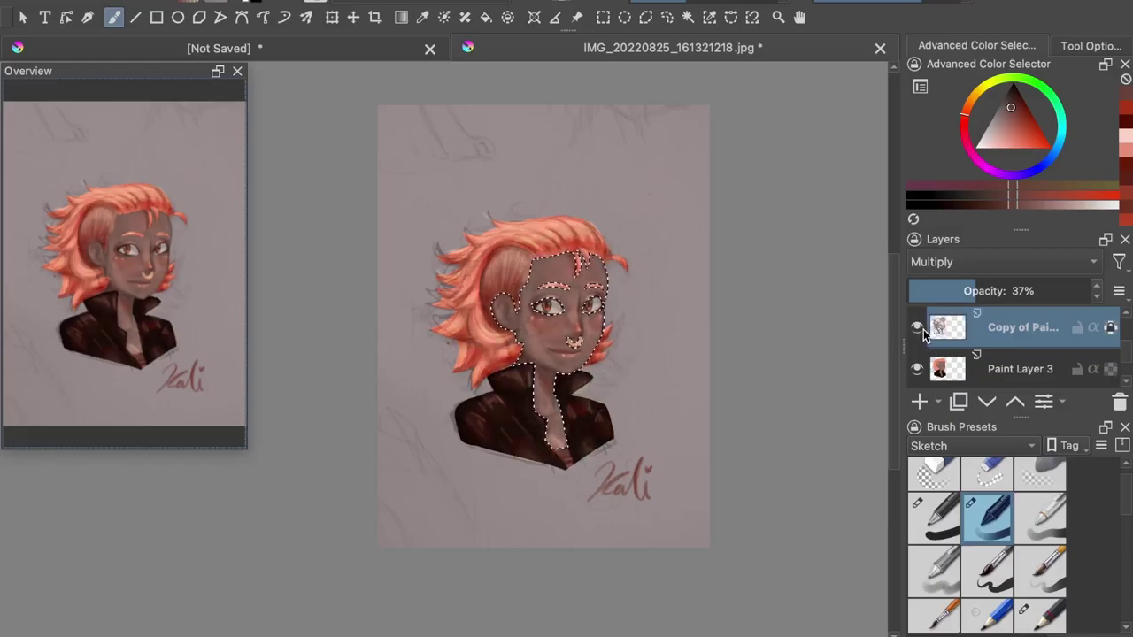
{"action": "key", "text": "ctrl+z"}
{"action": "left_click", "coordinate": [1108, 330]}
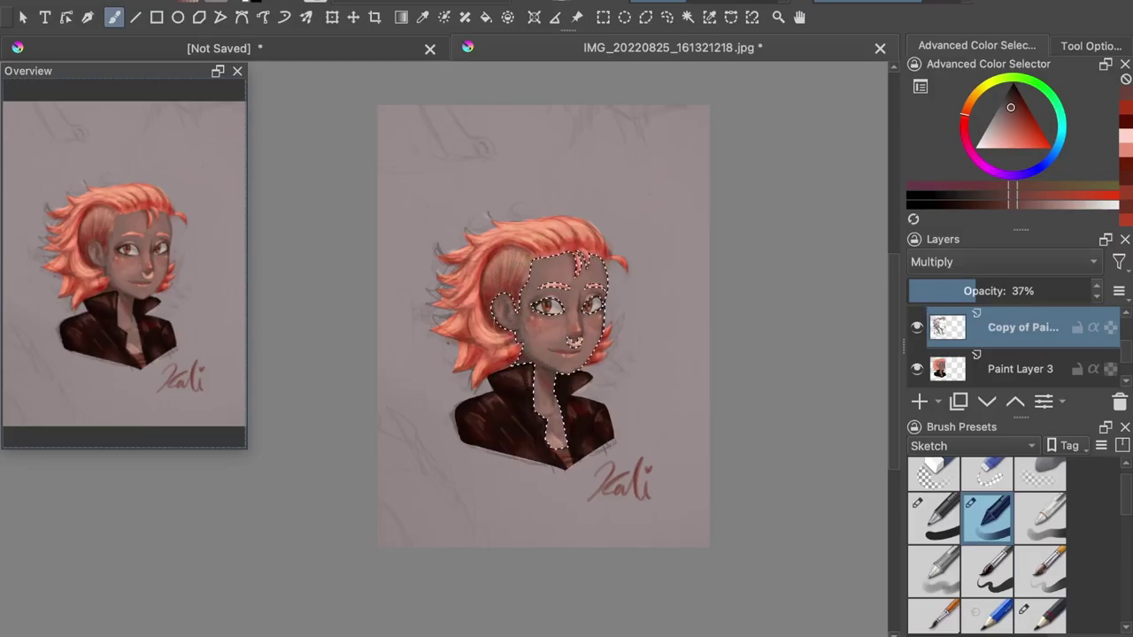
{"action": "left_click", "coordinate": [890, 3]}
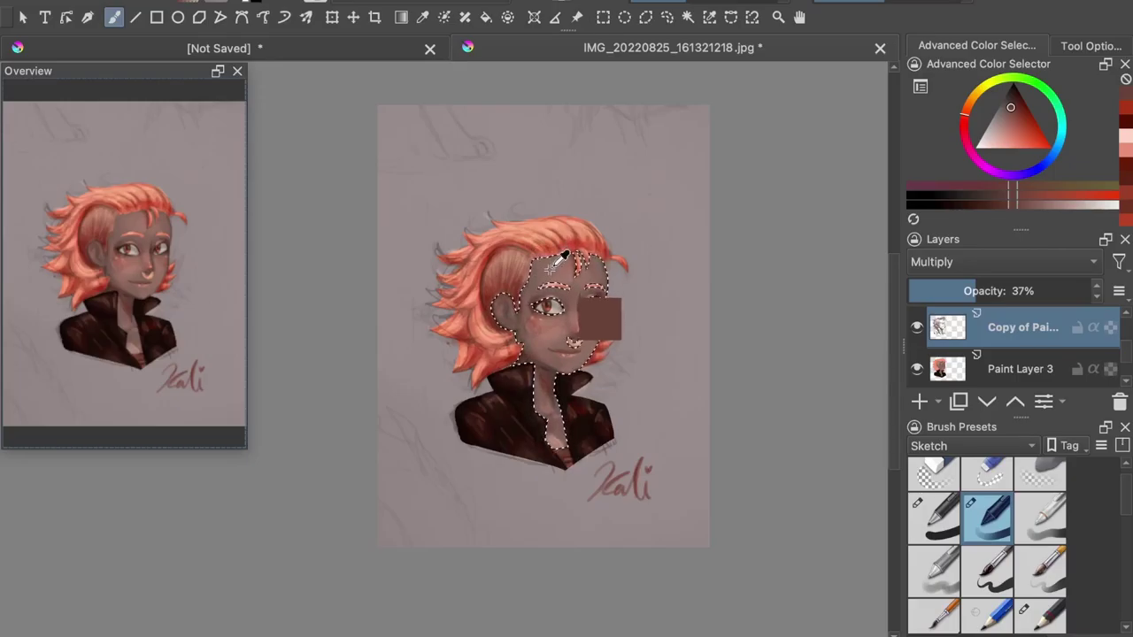
- Select the jacket from Paint Layer 3 and recolour its shadows near-black on the alpha-locked Copy of Paint Layer 3
{"action": "left_click", "coordinate": [688, 17]}
{"action": "left_click", "coordinate": [1000, 365]}
{"action": "left_click", "coordinate": [639, 156]}
{"action": "left_click", "coordinate": [581, 410]}
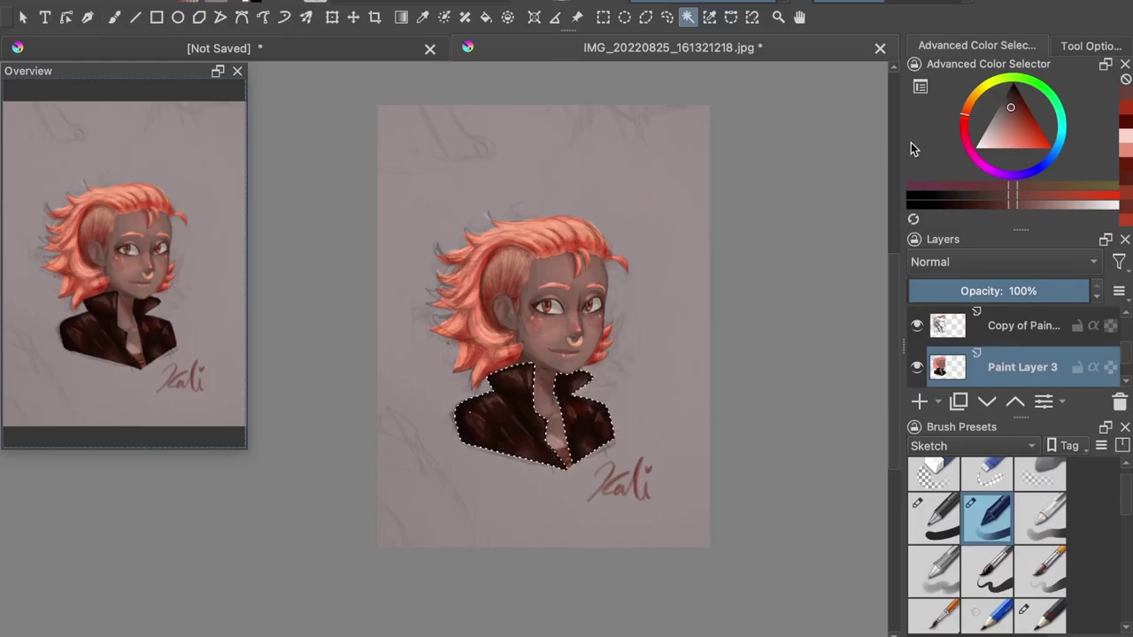
{"action": "left_click", "coordinate": [1014, 87]}
{"action": "key", "text": "b"}
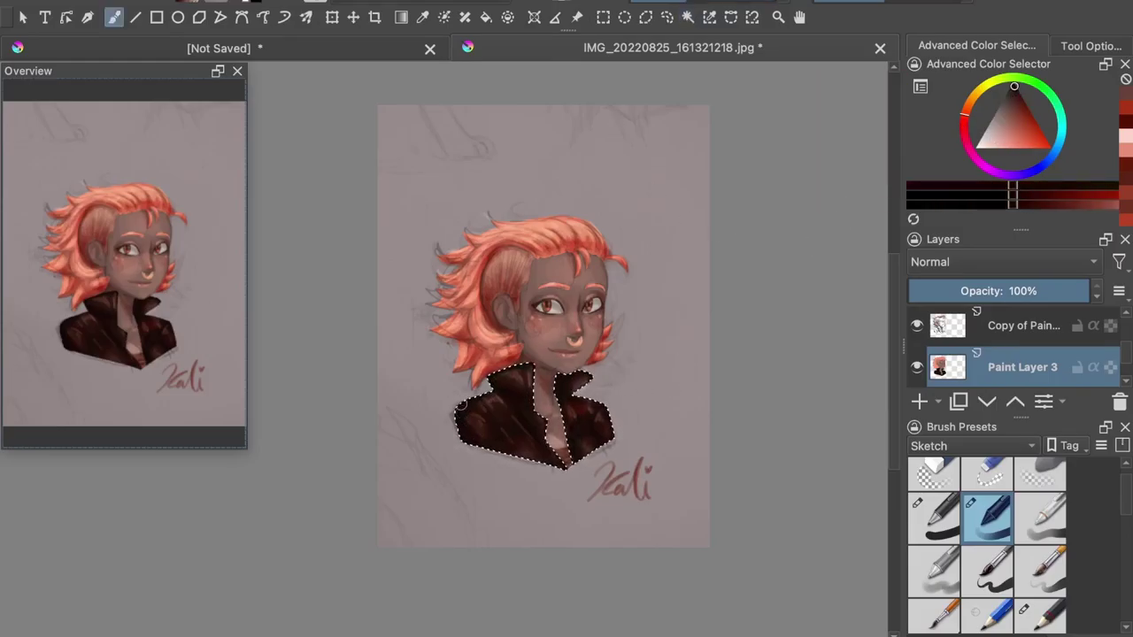
{"action": "left_click", "coordinate": [1000, 326]}
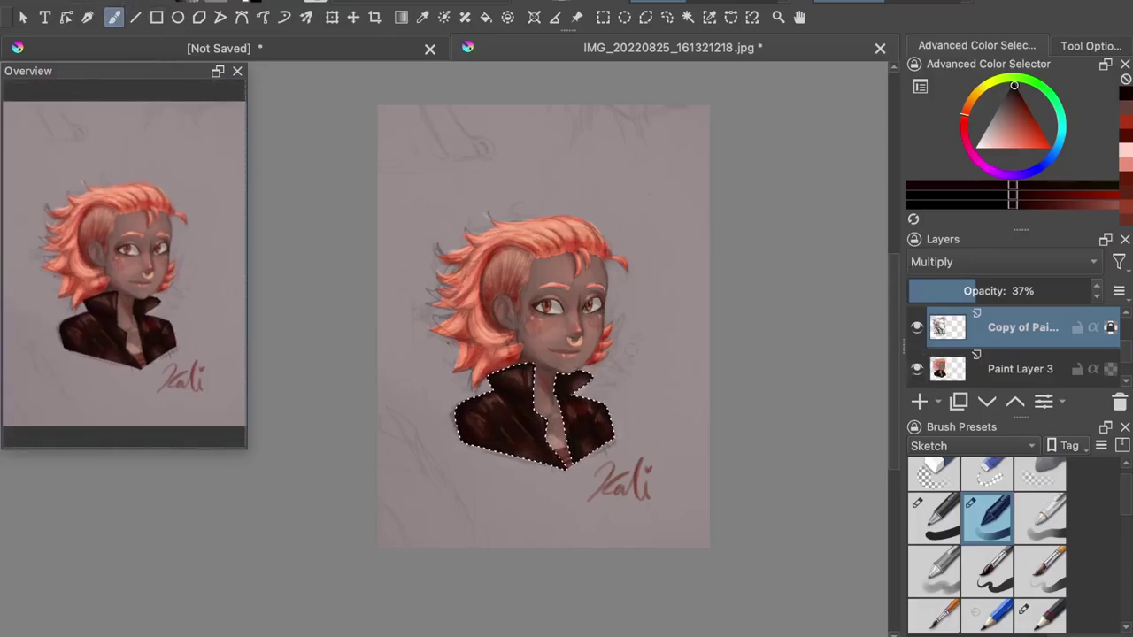
- Clear the selection around the jacket and its collar
{"action": "left_click", "coordinate": [688, 17]}
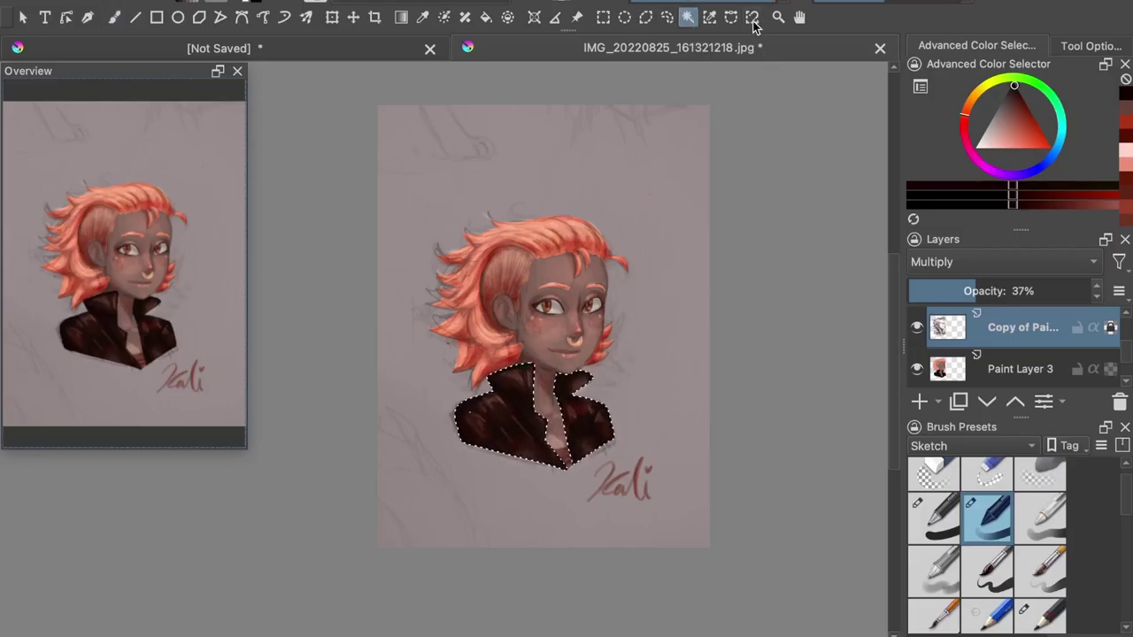
{"action": "left_click", "coordinate": [568, 380]}
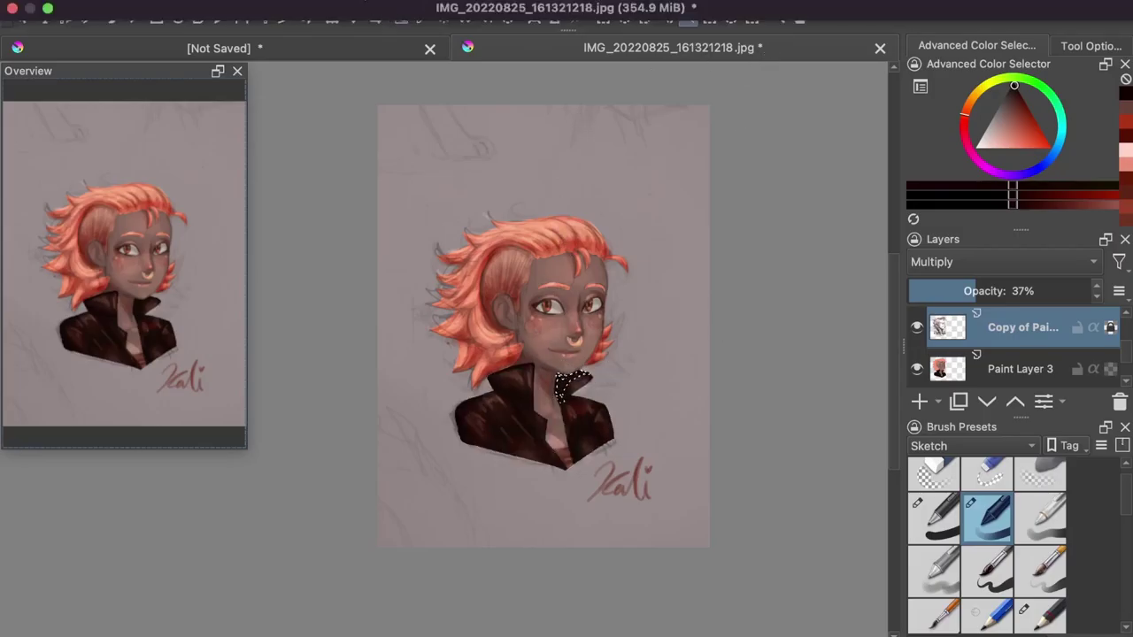
{"action": "left_click", "coordinate": [367, 30]}
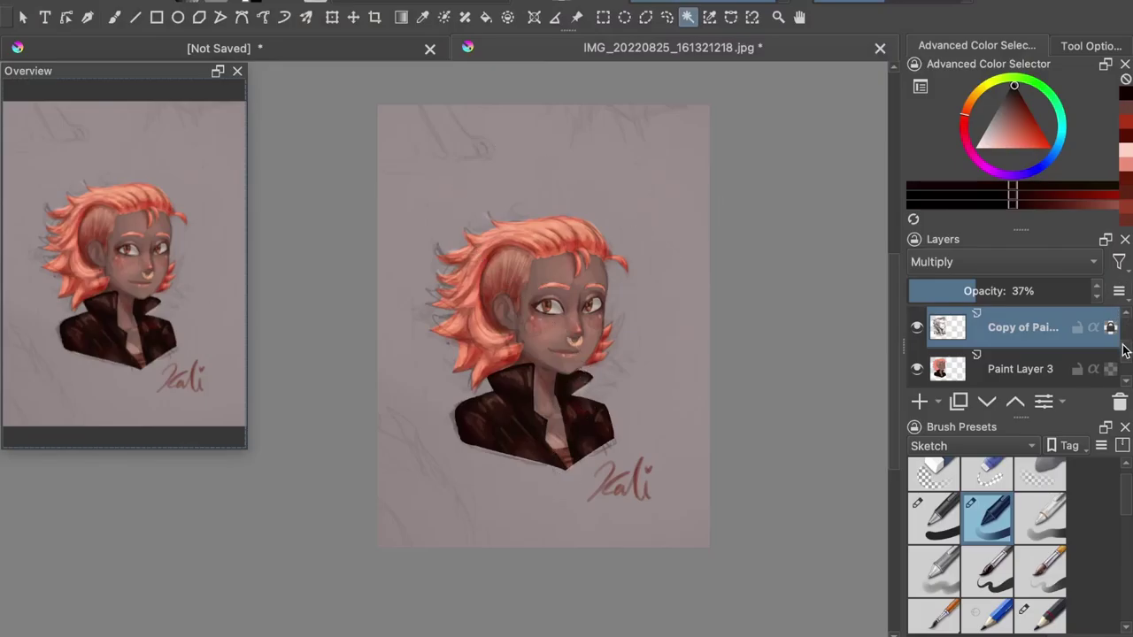
- Set the opacity of the Burn layer Paint Layer 1 to 47%
{"action": "left_click_drag", "start_coordinate": [1125, 351], "coordinate": [1124, 321]}
{"action": "left_click", "coordinate": [1027, 328]}
{"action": "mouse_move", "coordinate": [981, 289]}
{"action": "left_mouse_down"}
{"action": "mouse_move", "coordinate": [1004, 297]}
{"action": "mouse_move", "coordinate": [992, 294]}
{"action": "left_mouse_up"}
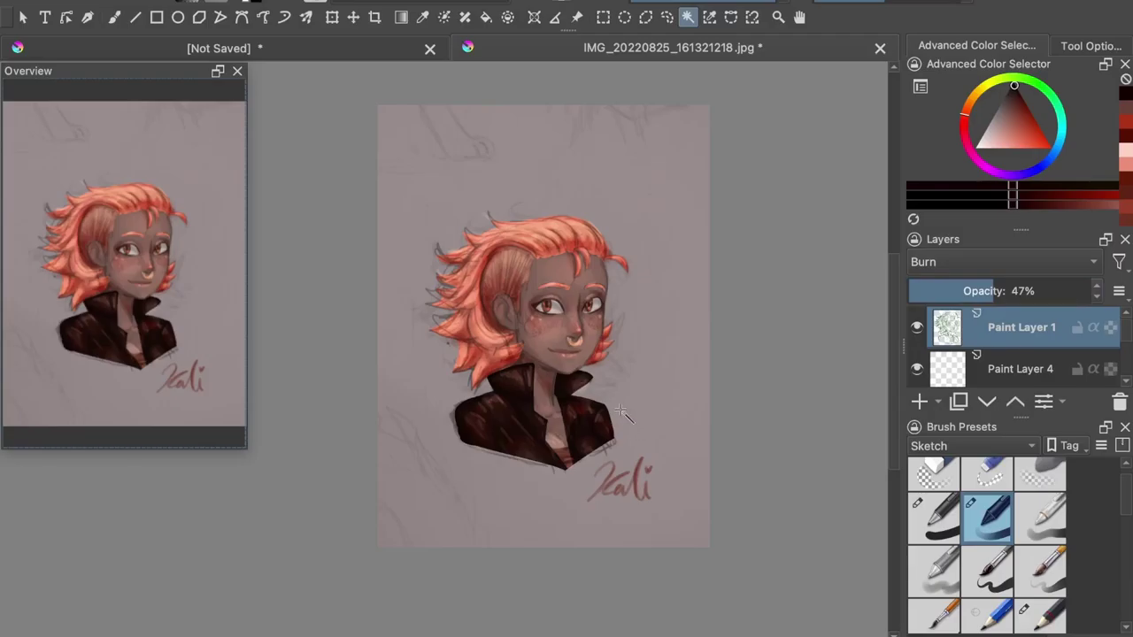
- Export the finished portrait as a JPEG image named debra
{"action": "left_click", "coordinate": [99, 1]}
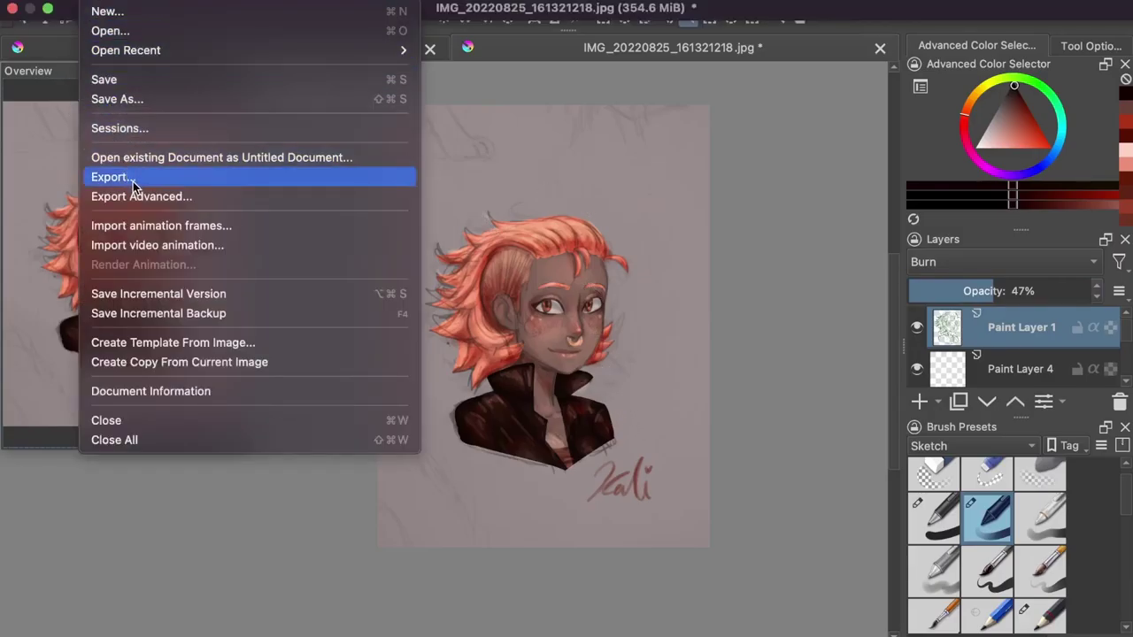
{"action": "left_click", "coordinate": [134, 177]}
{"action": "left_click", "coordinate": [580, 203]}
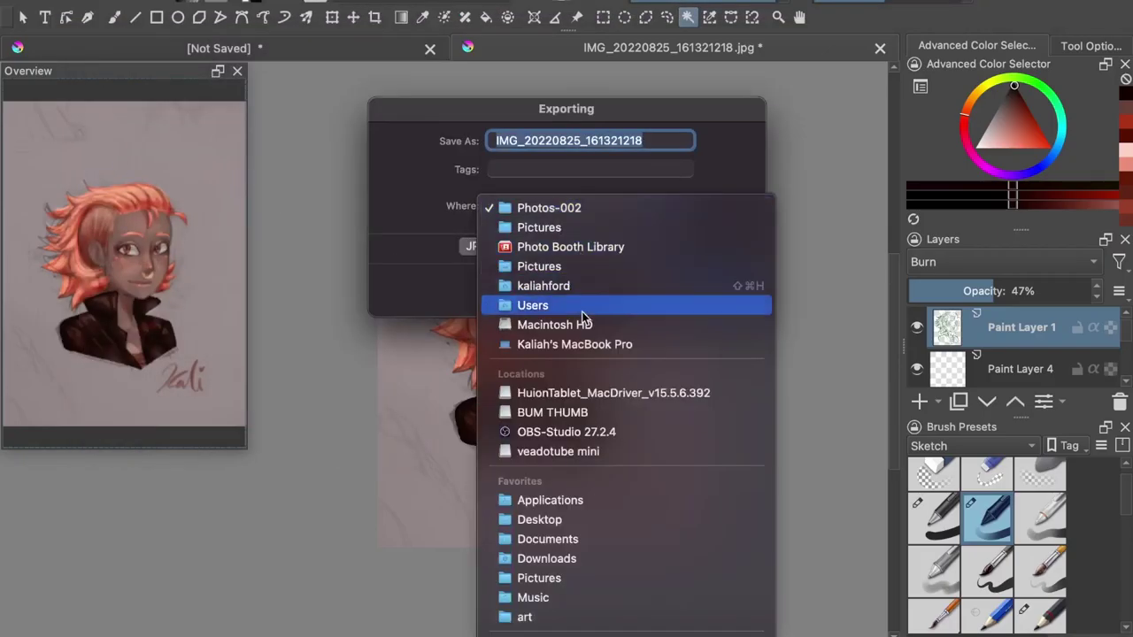
{"action": "left_click", "coordinate": [564, 616]}
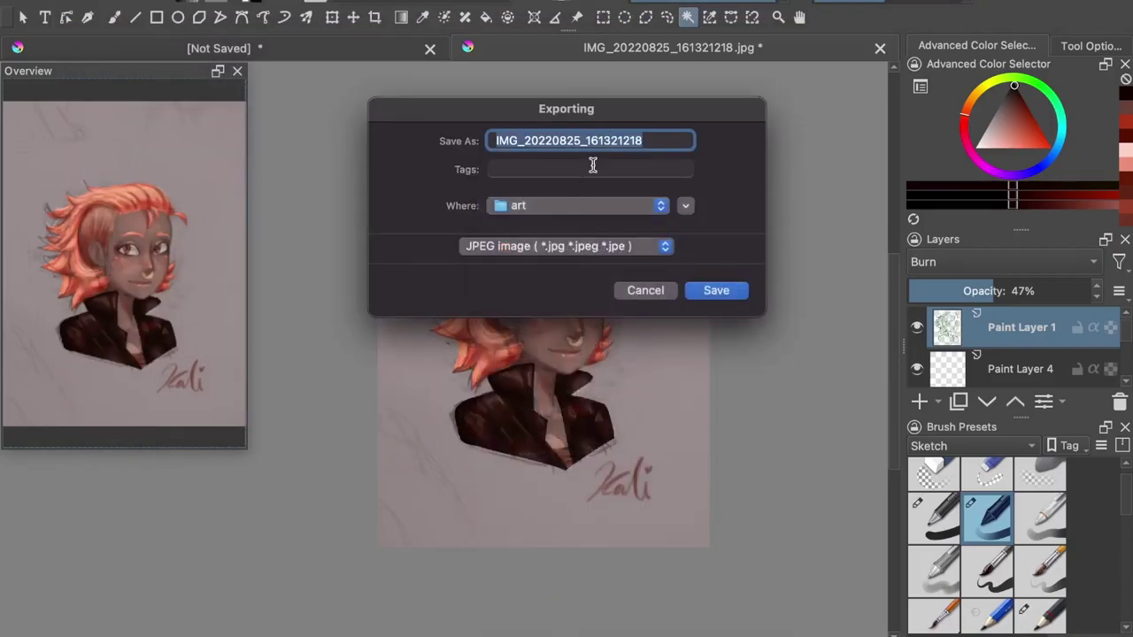
{"action": "type", "text": "debra"}
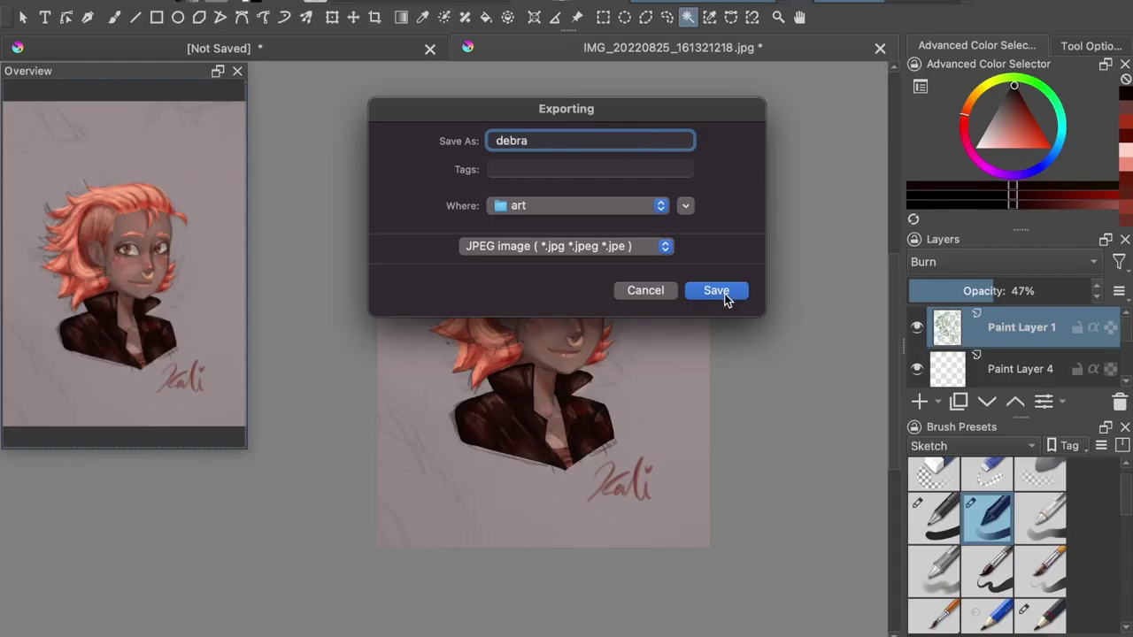
{"action": "left_click", "coordinate": [621, 206]}
{"action": "left_click", "coordinate": [641, 608]}
{"action": "left_click", "coordinate": [716, 288]}
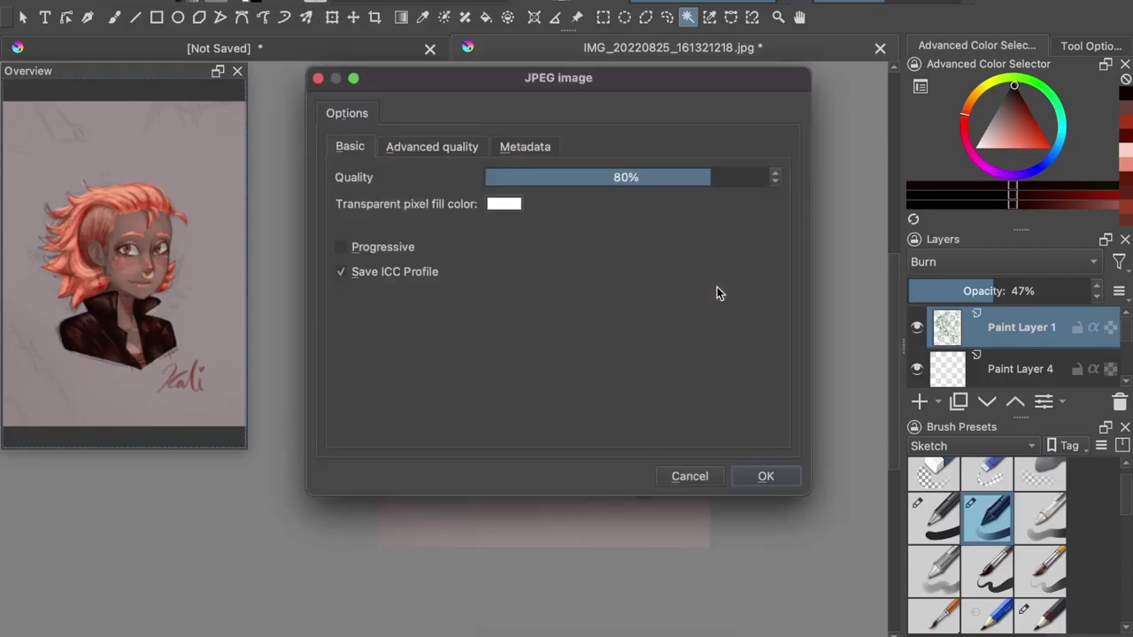
{"action": "left_click", "coordinate": [765, 476]}
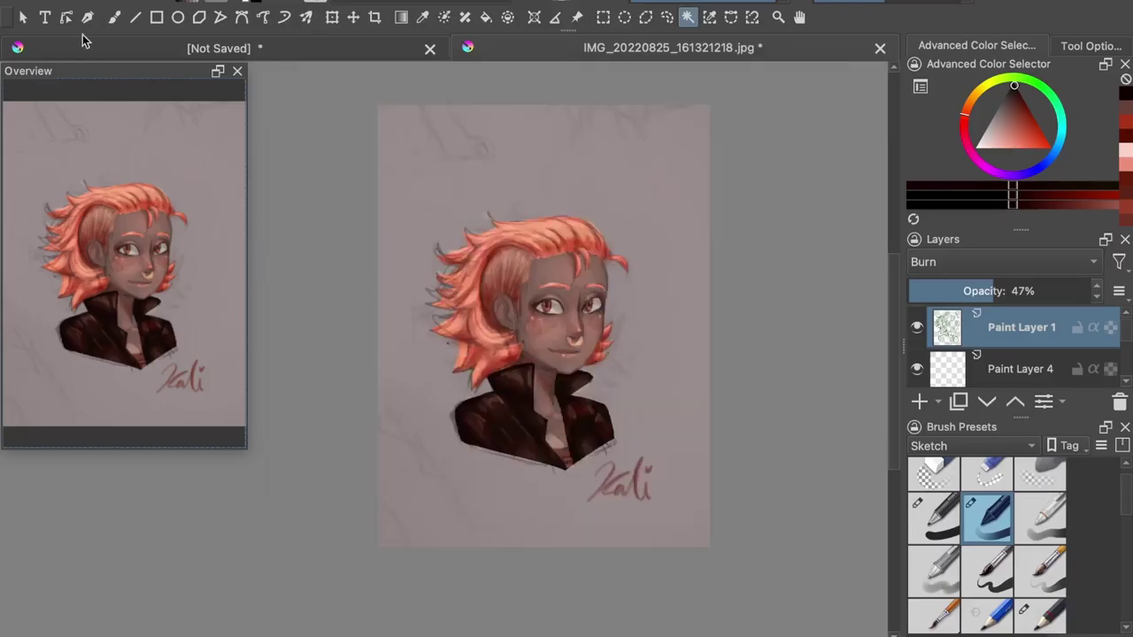
- Save the layered working file as a Krita document (*.kra) in the 2022 folder
{"action": "left_click", "coordinate": [97, 9]}
{"action": "left_click", "coordinate": [219, 99]}
{"action": "left_click", "coordinate": [644, 208]}
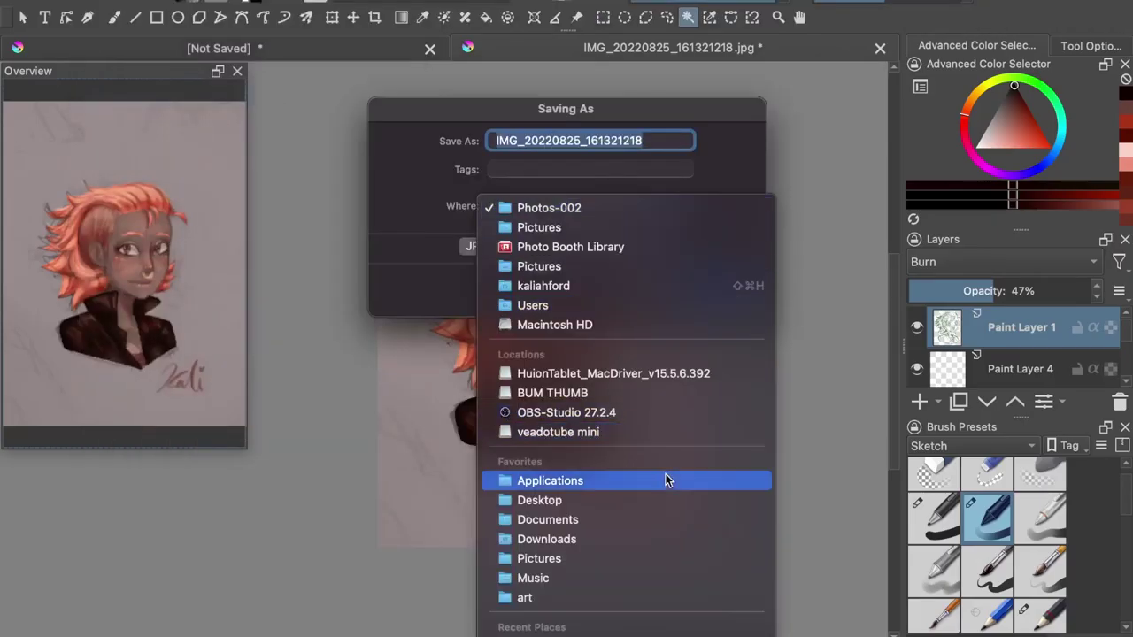
{"action": "left_click", "coordinate": [669, 620]}
{"action": "left_click", "coordinate": [627, 248]}
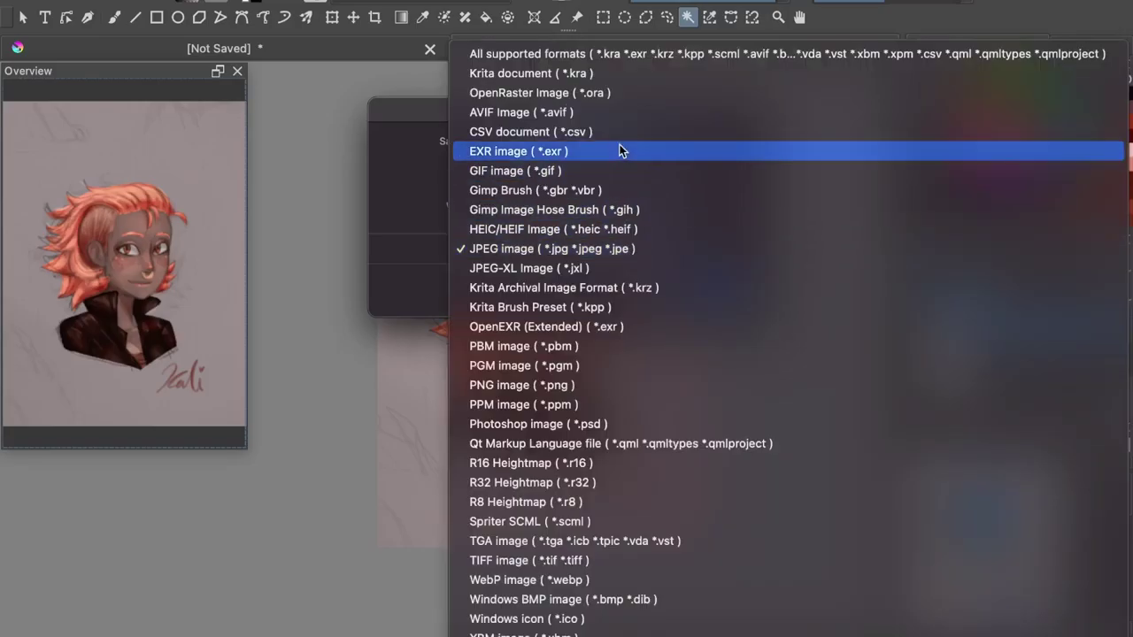
{"action": "left_click", "coordinate": [616, 80]}
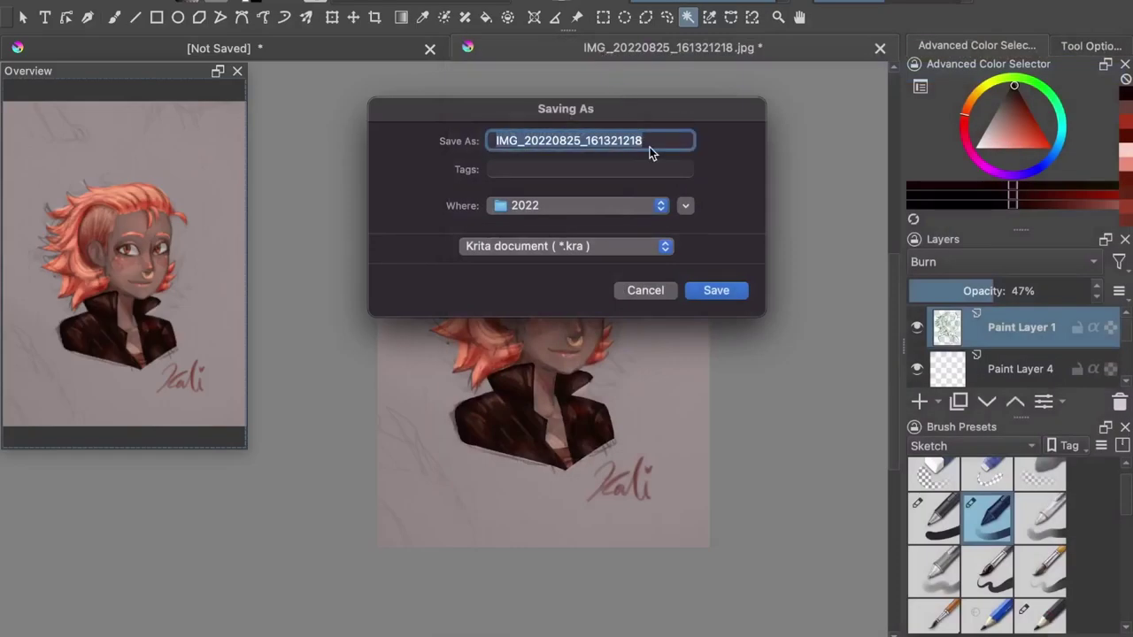